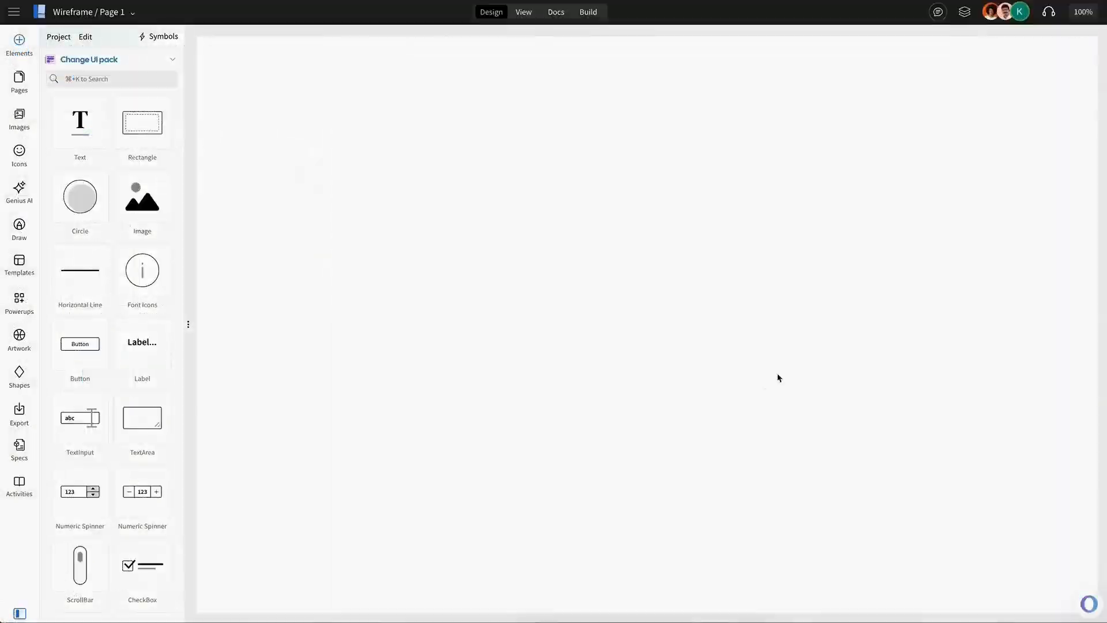
# Switch the element pack to iPhone iOS 26.
pyautogui.click(143, 61)
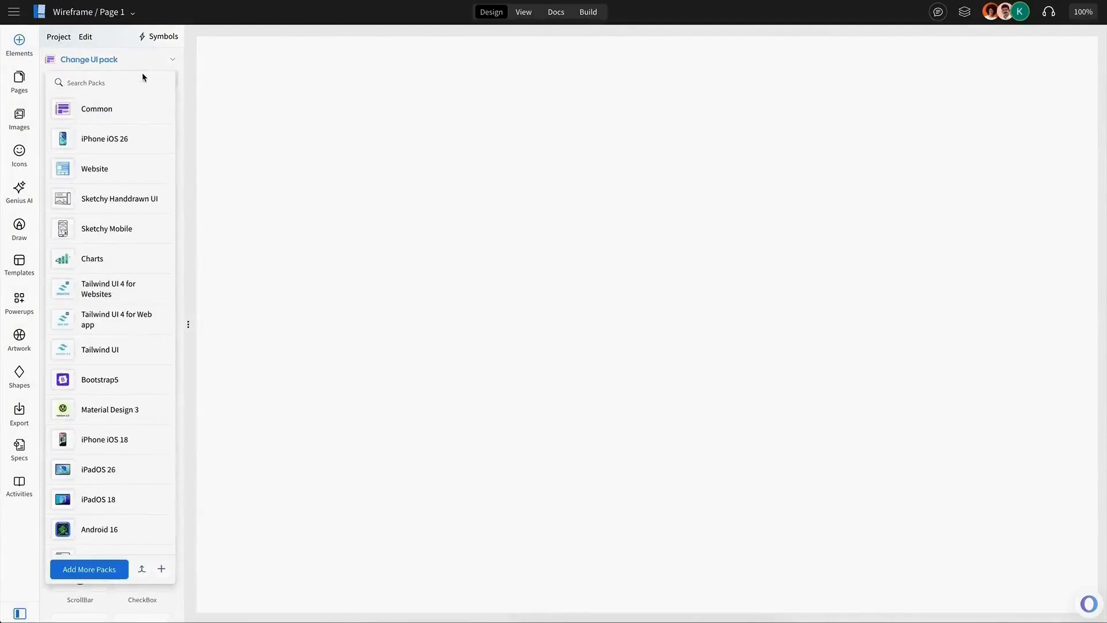
pyautogui.click(136, 139)
pyautogui.moveTo(664, 145); pyautogui.dragTo(663, 146)
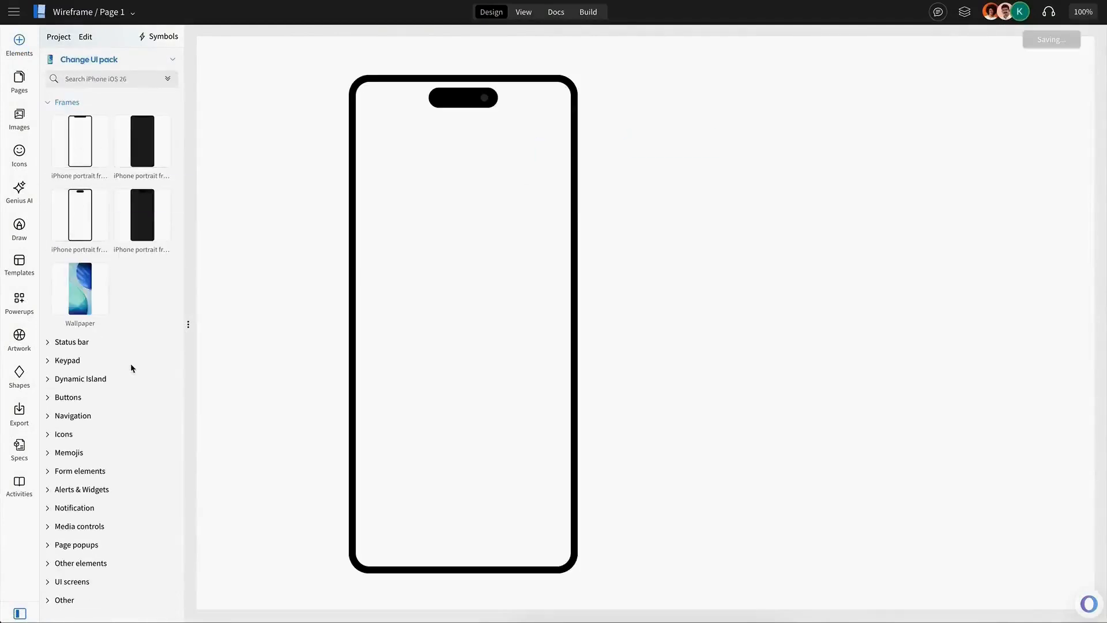
# Place the iPhone notch dynamic island at the top of the phone frame and bring it to the front.
pyautogui.click(98, 383)
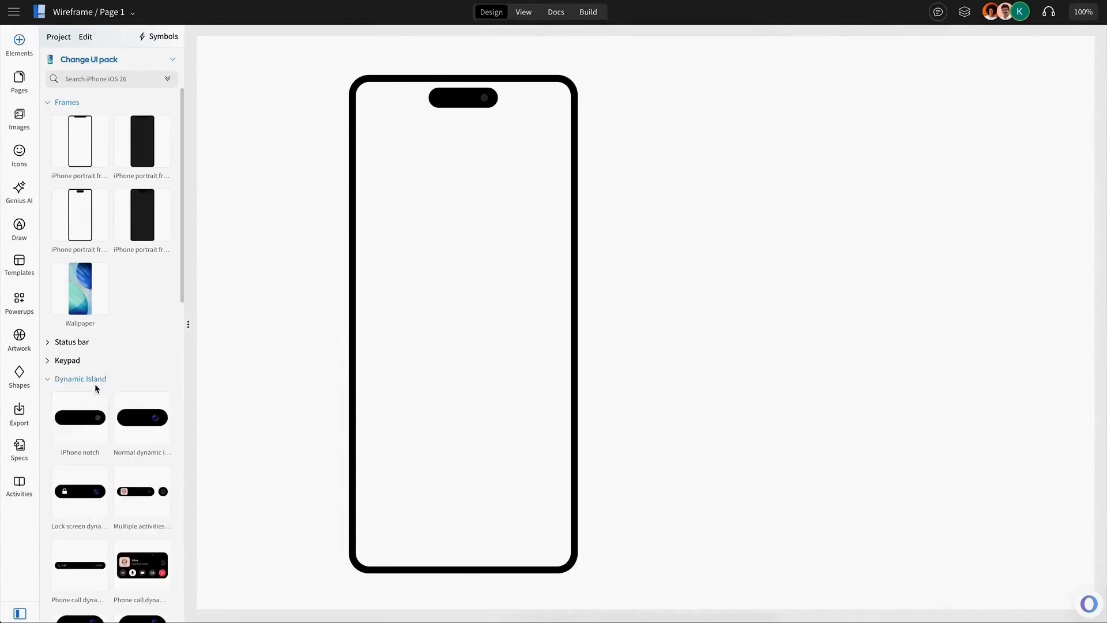
pyautogui.moveTo(81, 418); pyautogui.dragTo(449, 100)
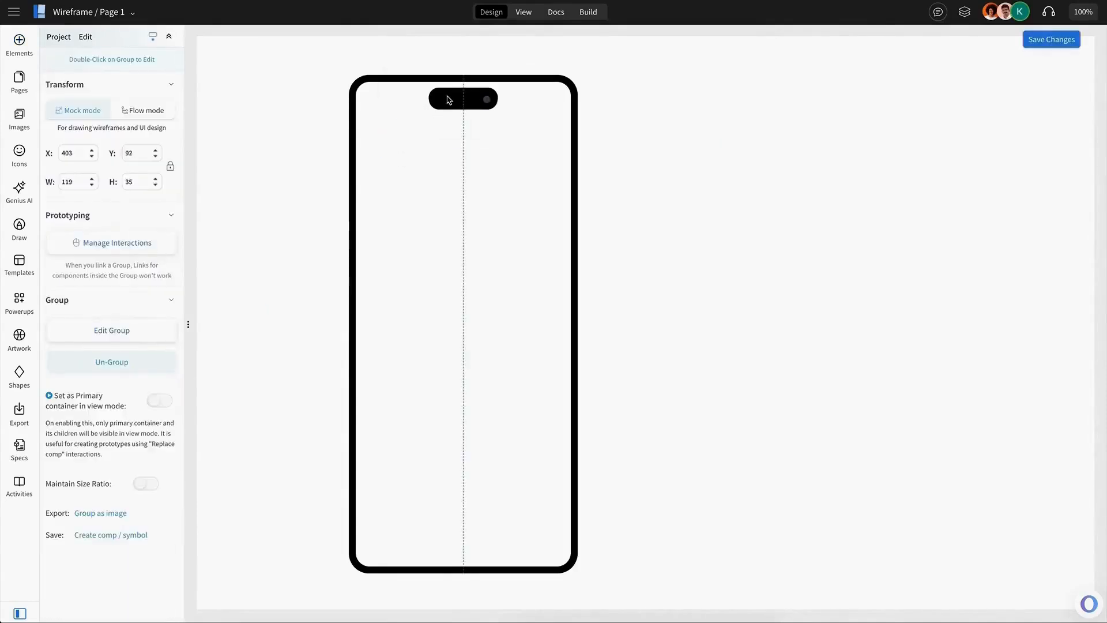
pyautogui.rightClick(450, 99)
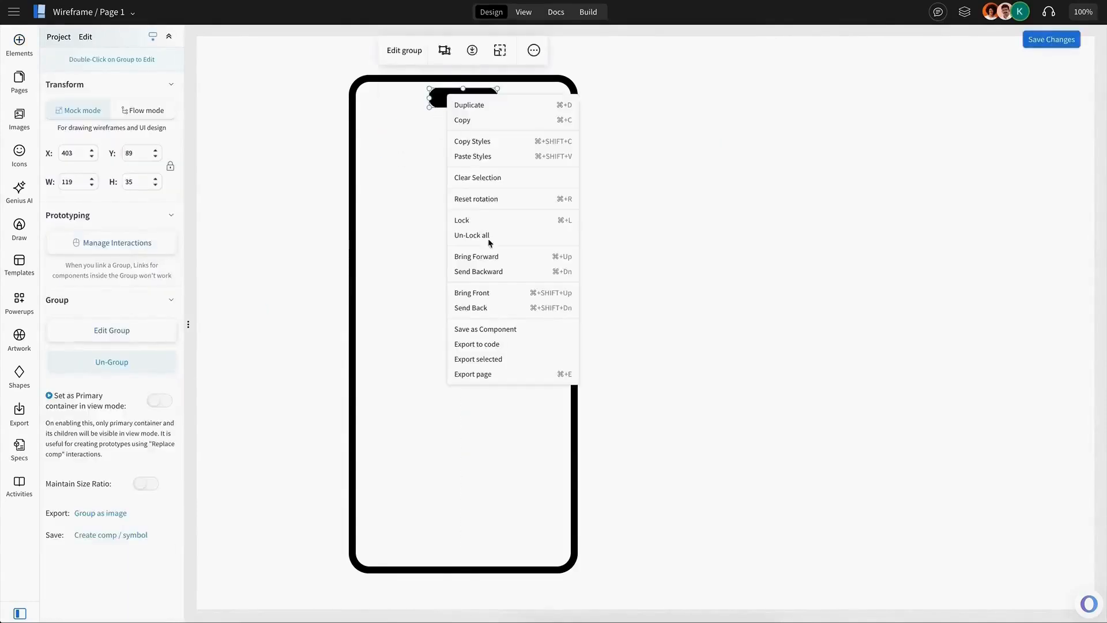
pyautogui.click(496, 296)
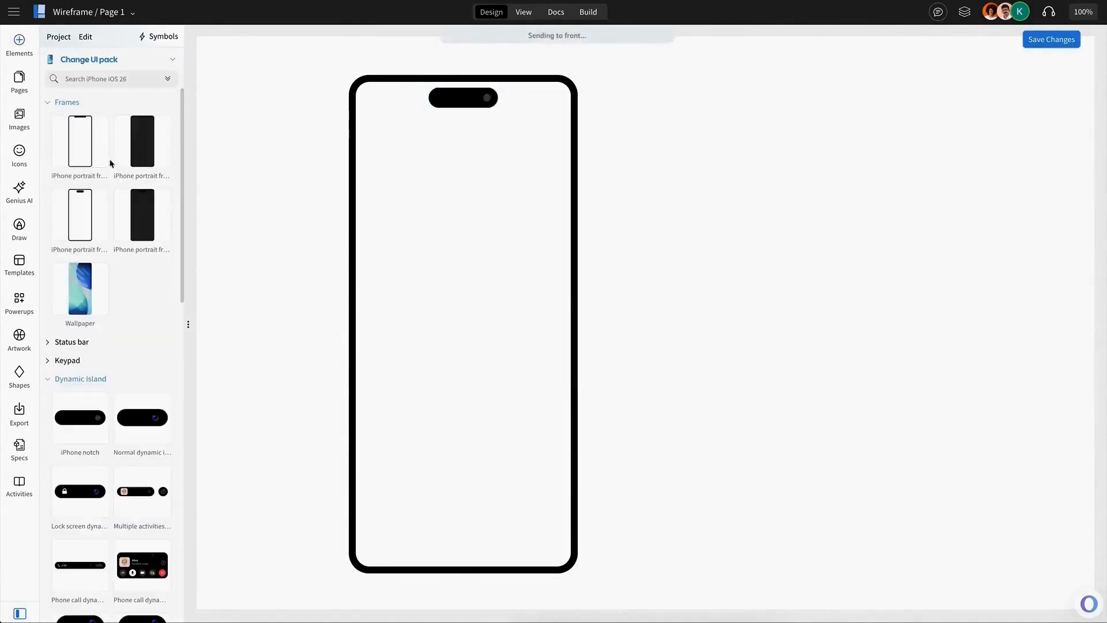
# Add the cloud image Untitled-1.png as a background filling the phone screen.
pyautogui.click(19, 118)
pyautogui.moveTo(79, 151); pyautogui.dragTo(482, 272)
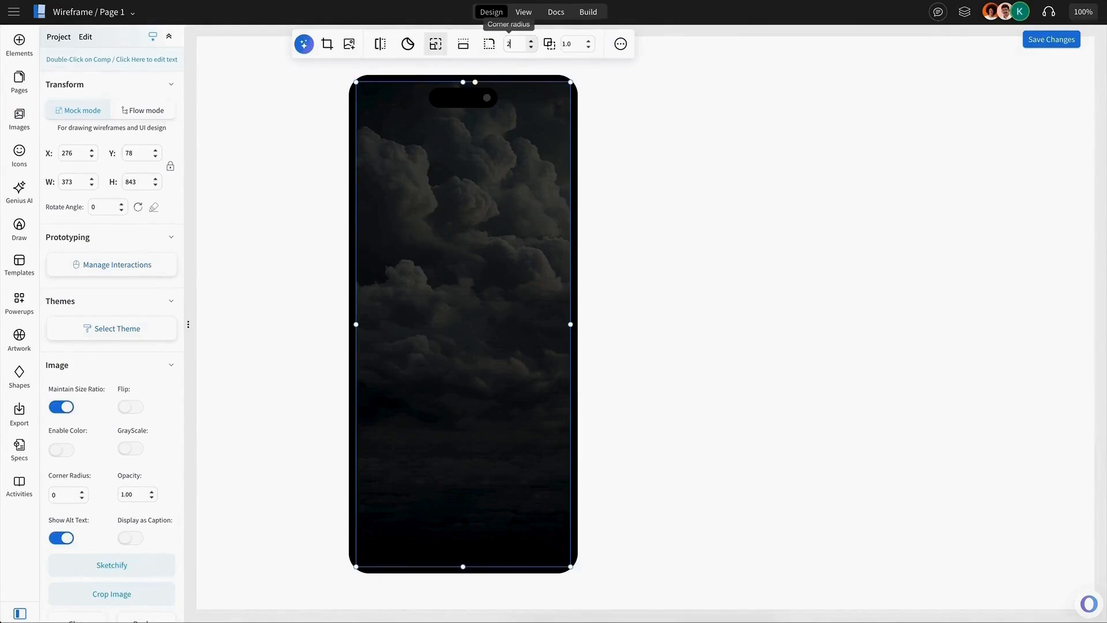
pyautogui.click(550, 72)
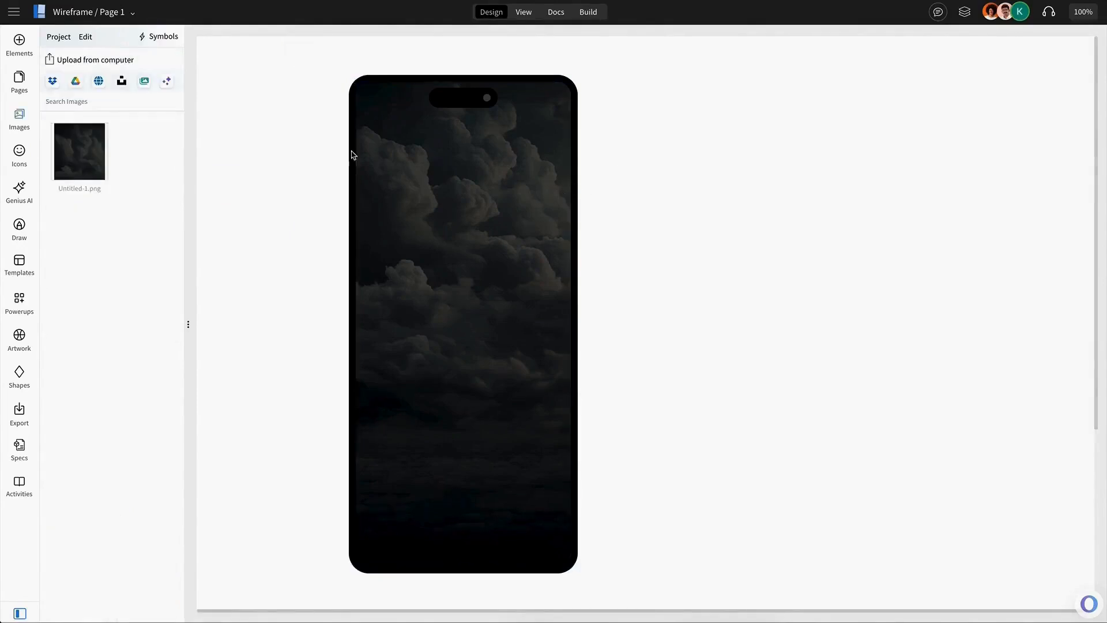
# Add an iOS status bar across the top of the phone screen and bring it to the front.
pyautogui.click(29, 38)
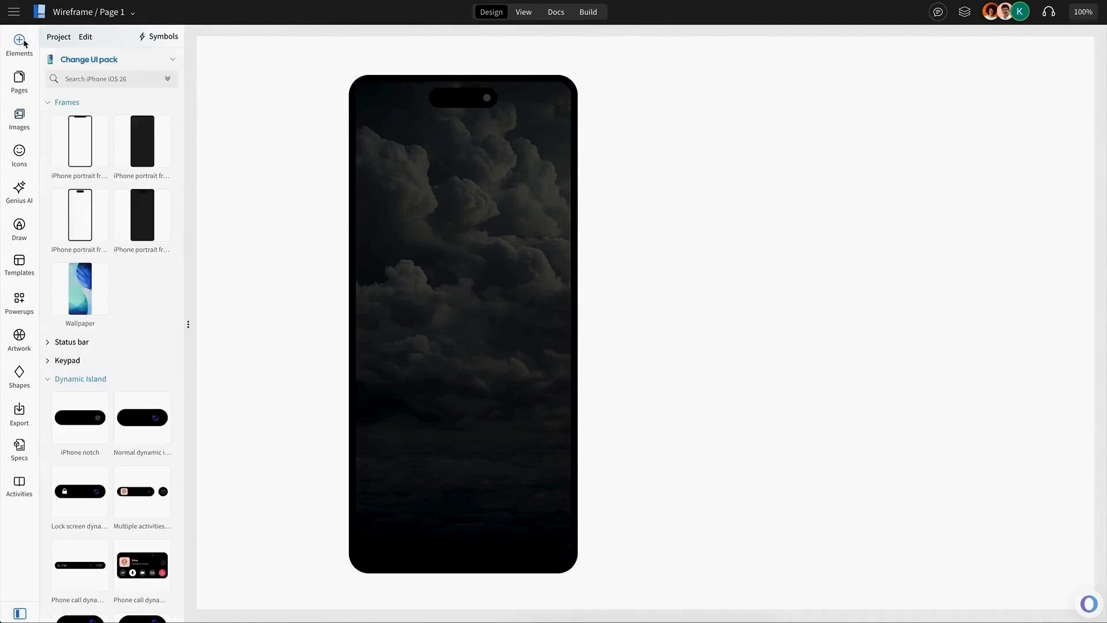
pyautogui.click(72, 342)
pyautogui.moveTo(142, 398); pyautogui.dragTo(388, 114)
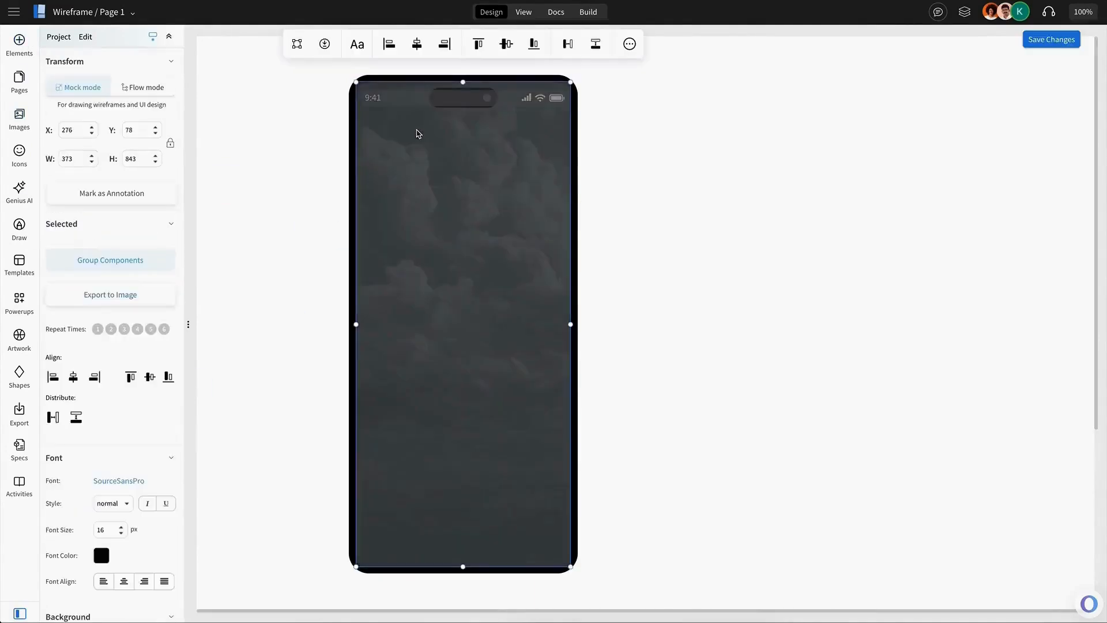
pyautogui.click(416, 44)
pyautogui.click(443, 76)
# Insert a circular camera icon button near the top-left of the screen.
pyautogui.click(168, 78)
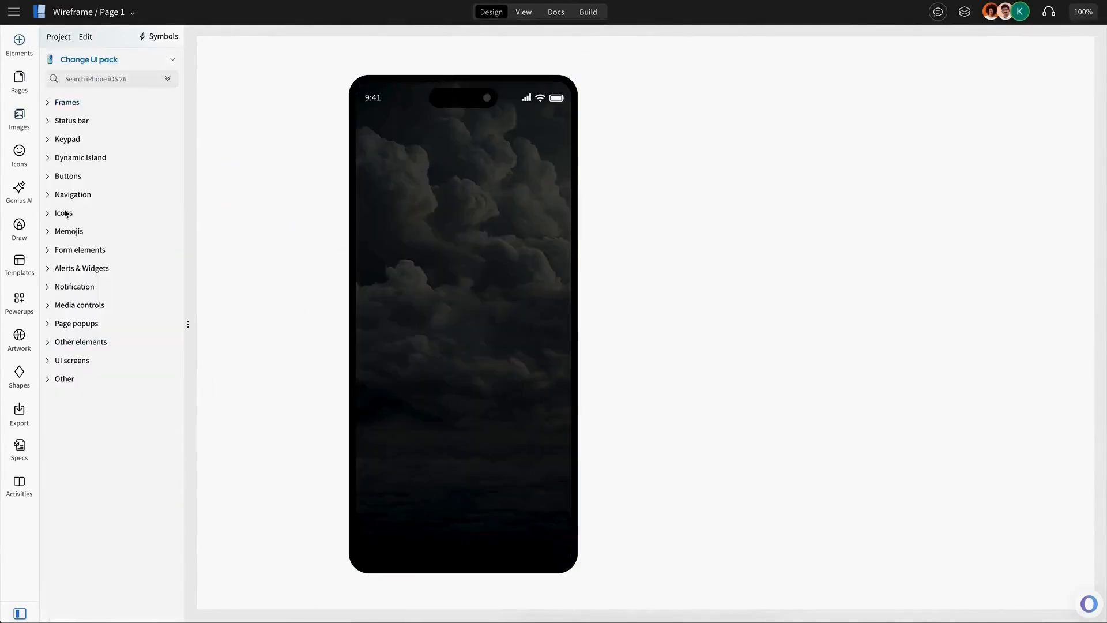
pyautogui.click(72, 178)
pyautogui.click(76, 177)
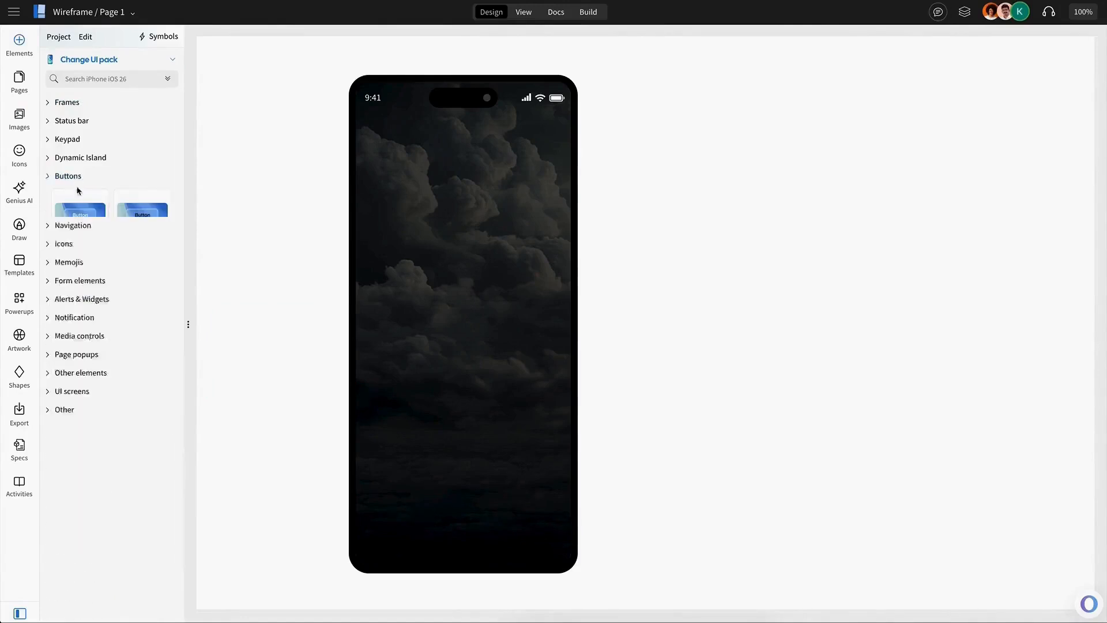
pyautogui.click(74, 211)
pyautogui.click(139, 263)
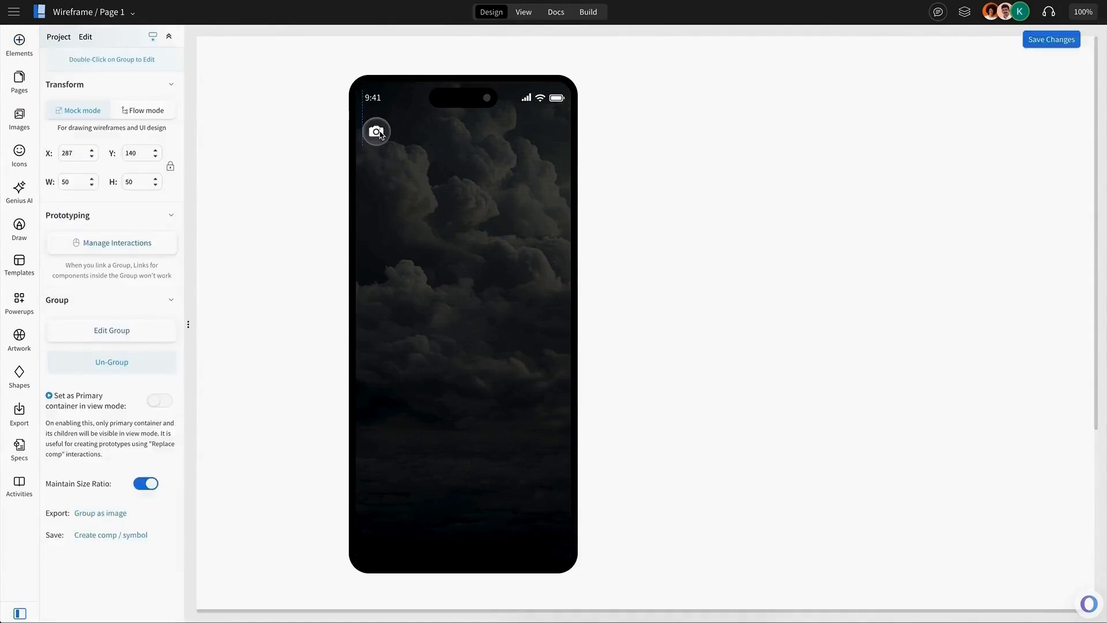
# Duplicate the camera button and move the copy to the top-right corner.
pyautogui.hotkey('ctrl', 'd')
pyautogui.moveTo(383, 139); pyautogui.dragTo(551, 129)
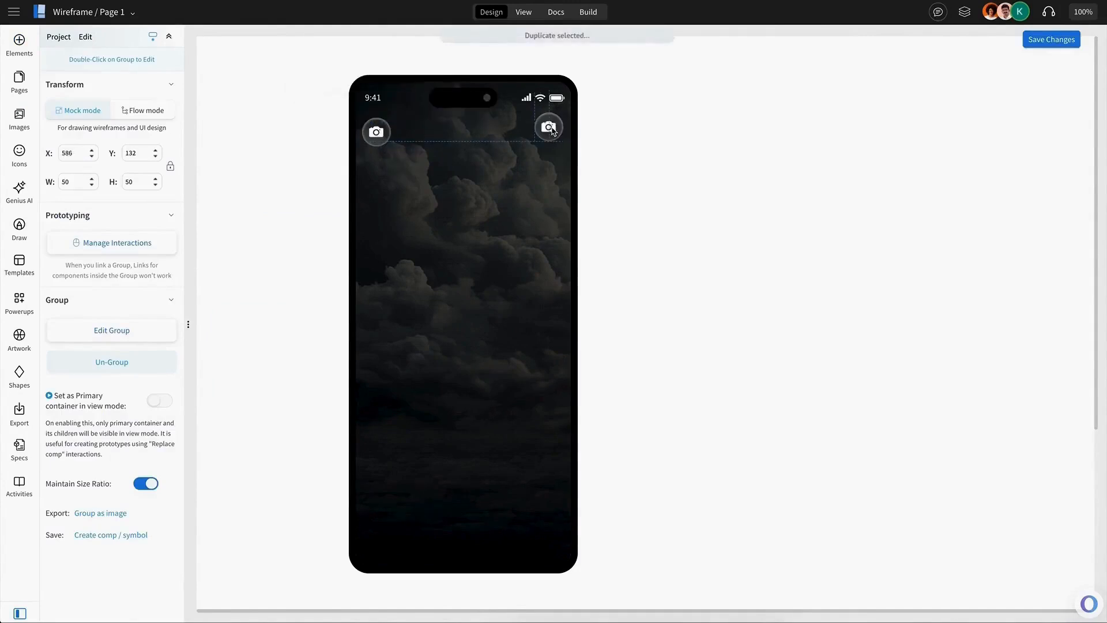
# Select both camera buttons and align their bottom edges.
pyautogui.keyDown('shift'); pyautogui.click(381, 135); pyautogui.keyUp('shift')
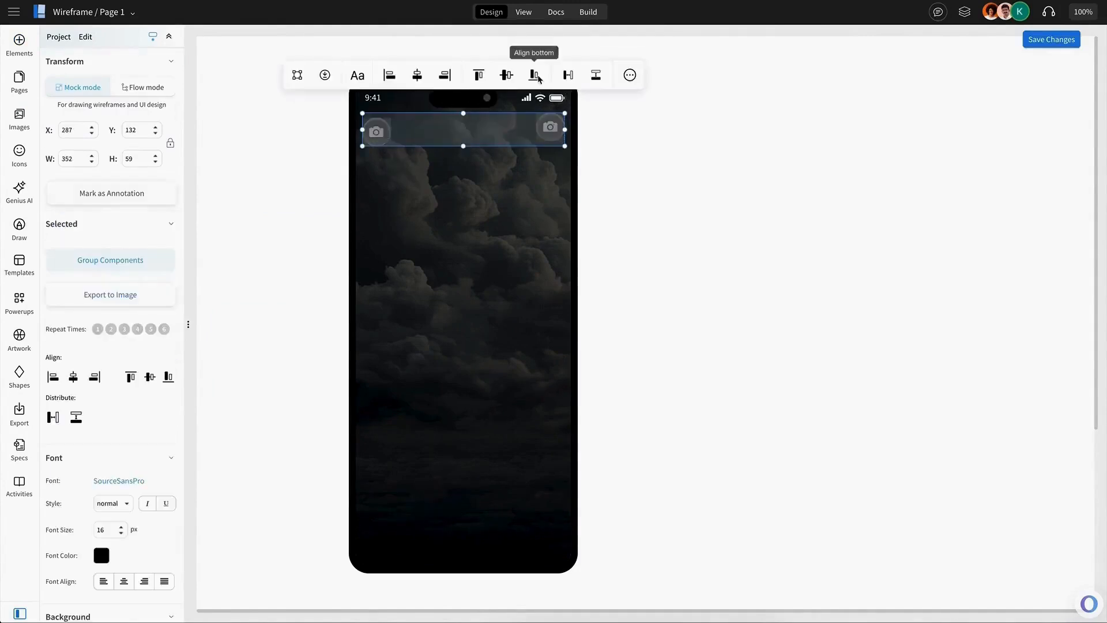
pyautogui.click(534, 75)
# Replace the left button's camera icon with a grid icon found by searching for grid.
pyautogui.click(376, 134)
pyautogui.doubleClick(376, 134)
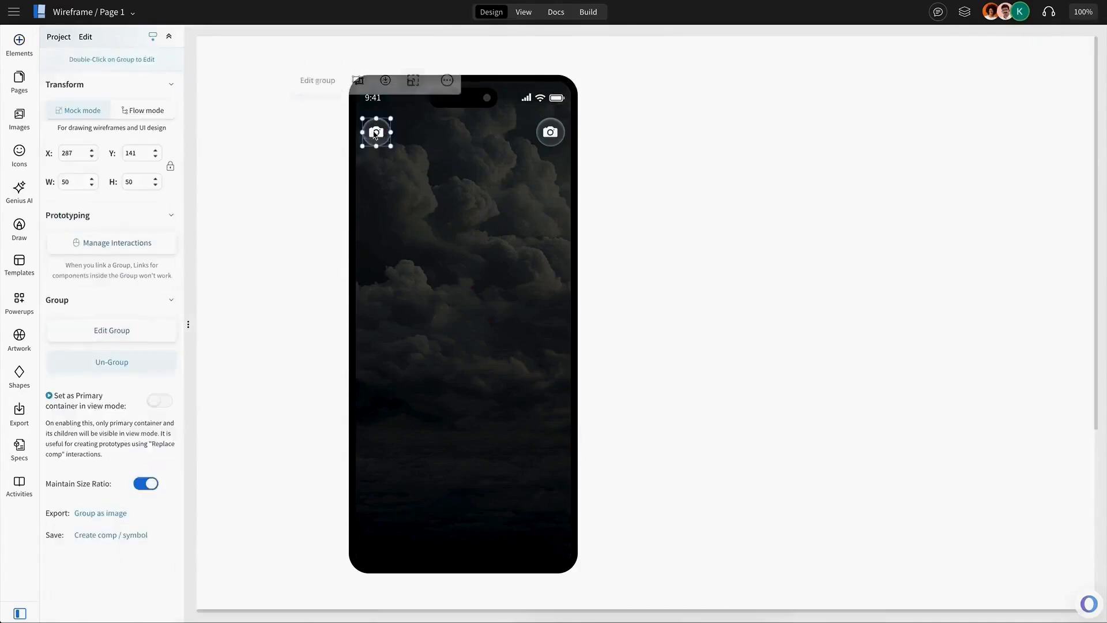
pyautogui.click(241, 84)
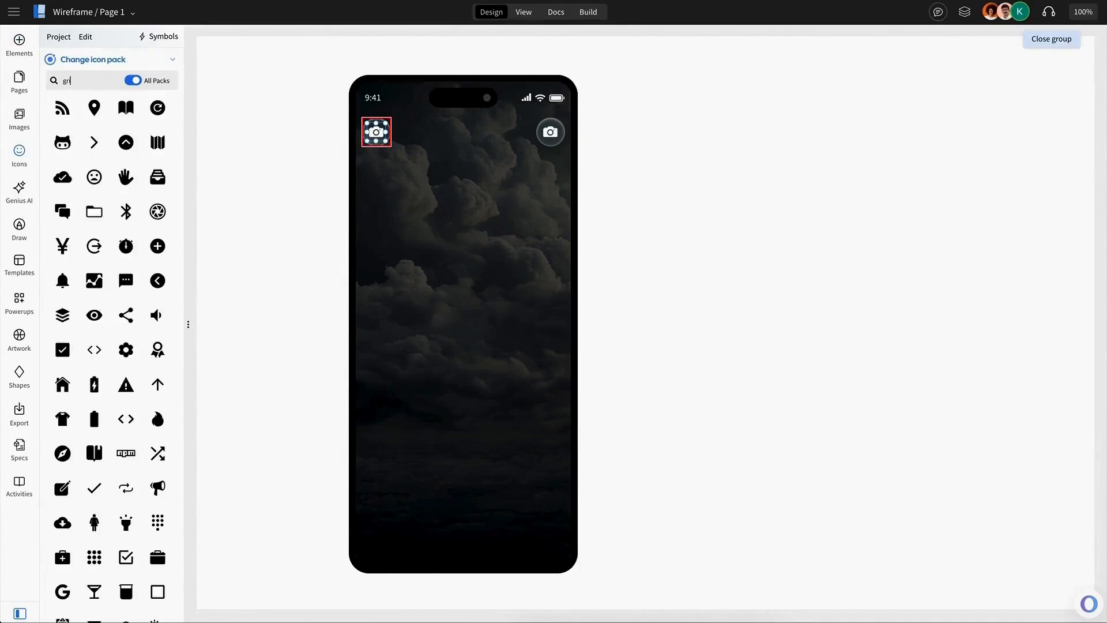
pyautogui.click(134, 82)
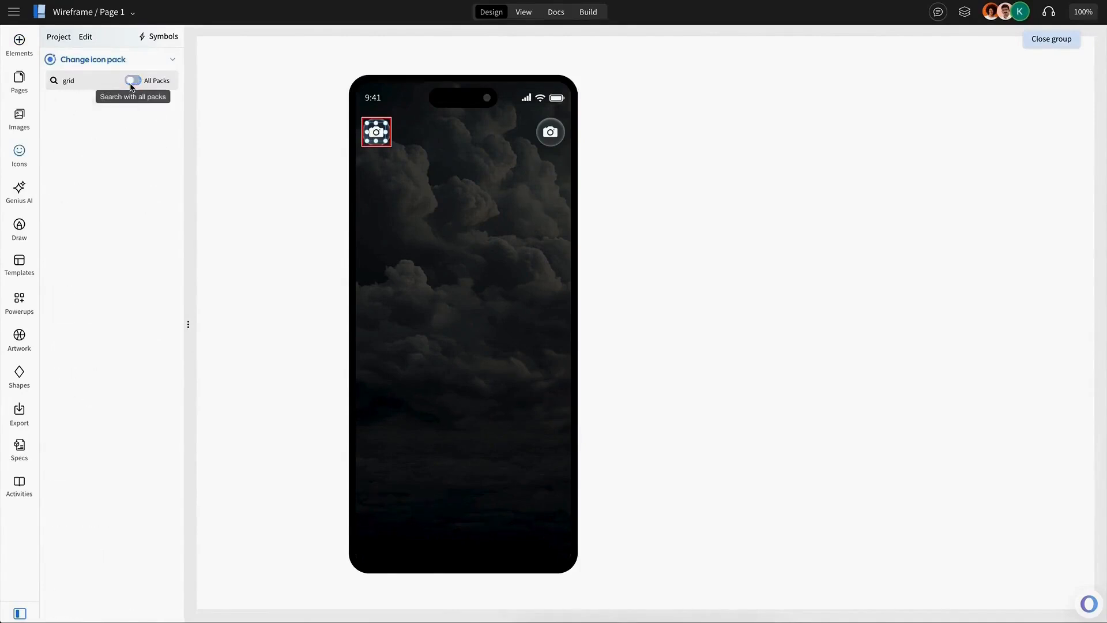
pyautogui.click(134, 81)
pyautogui.click(98, 117)
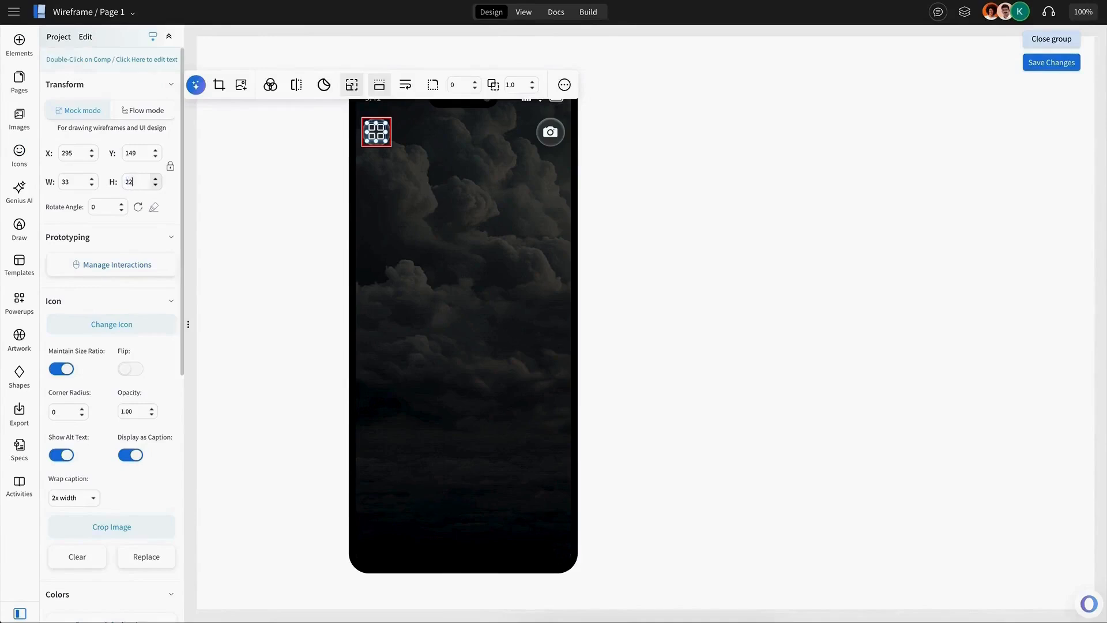
pyautogui.click(267, 199)
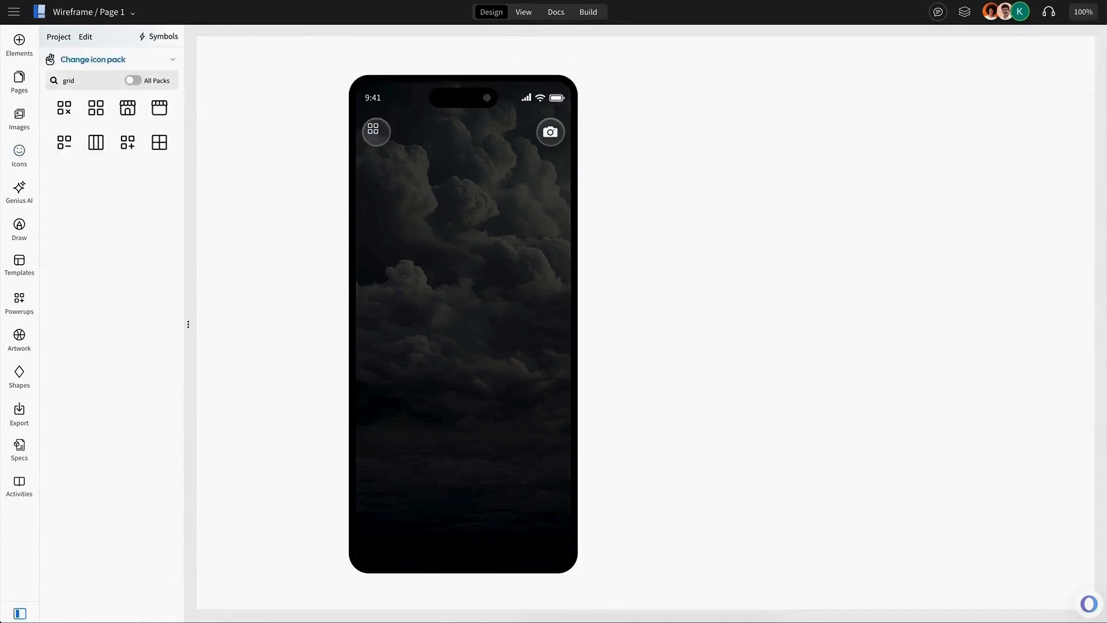
pyautogui.click(386, 141)
pyautogui.click(386, 141)
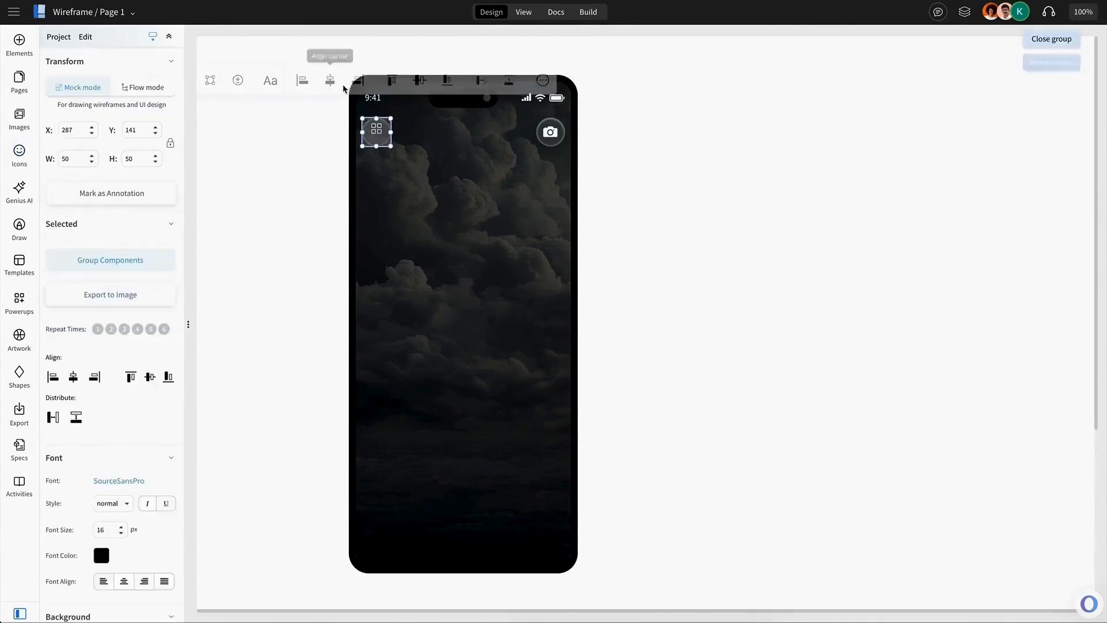
pyautogui.click(418, 82)
pyautogui.click(594, 82)
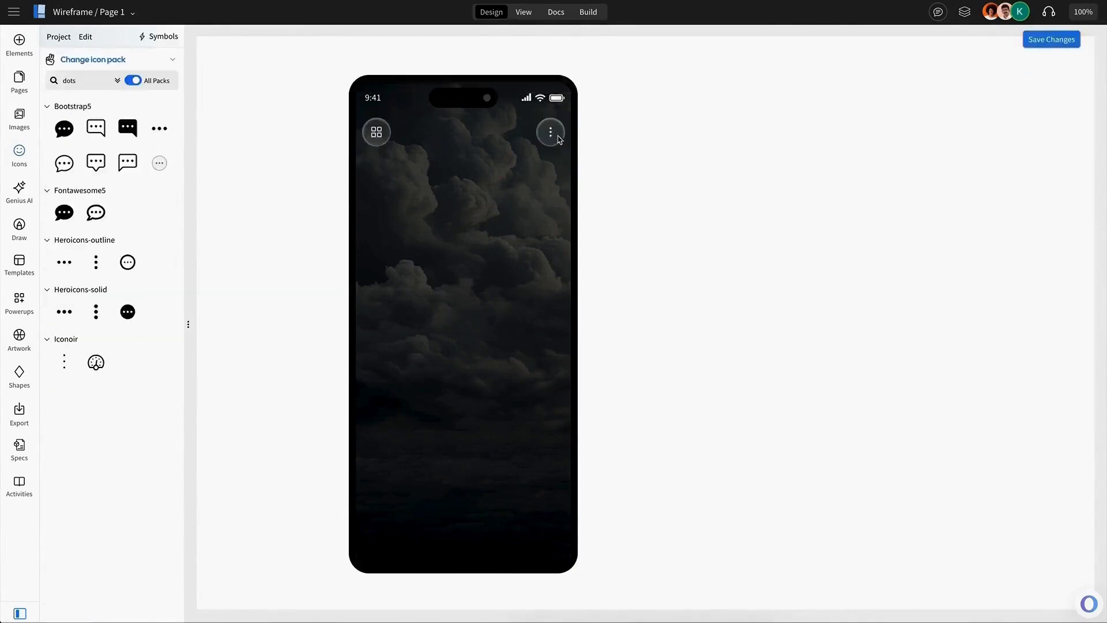
# Replace the right button's camera icon with a vertical three-dots icon.
pyautogui.click(554, 135)
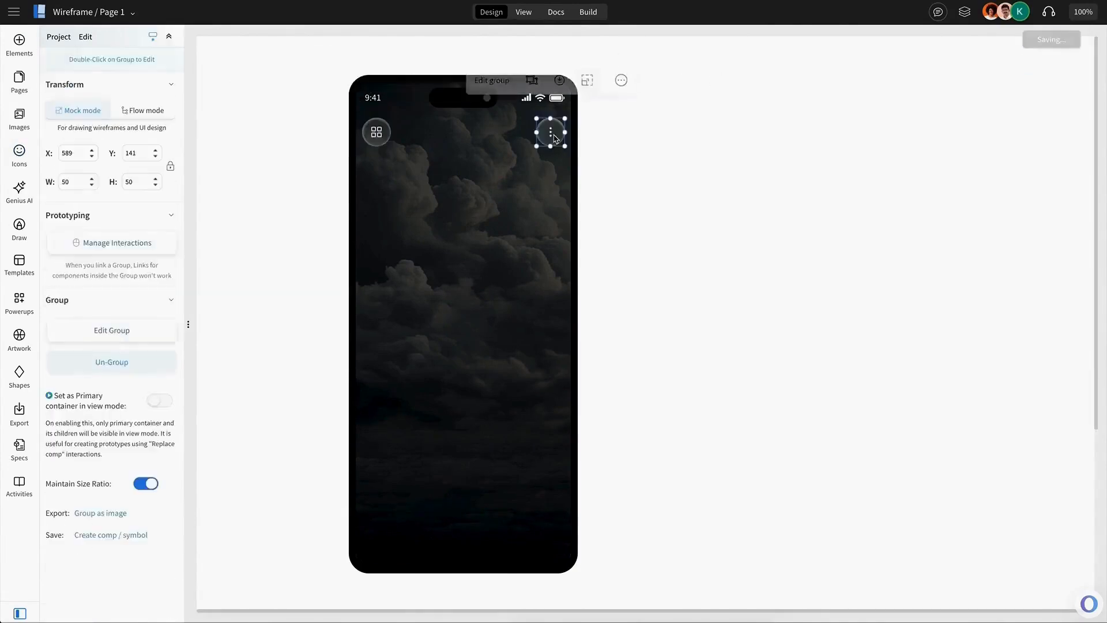
pyautogui.click(555, 137)
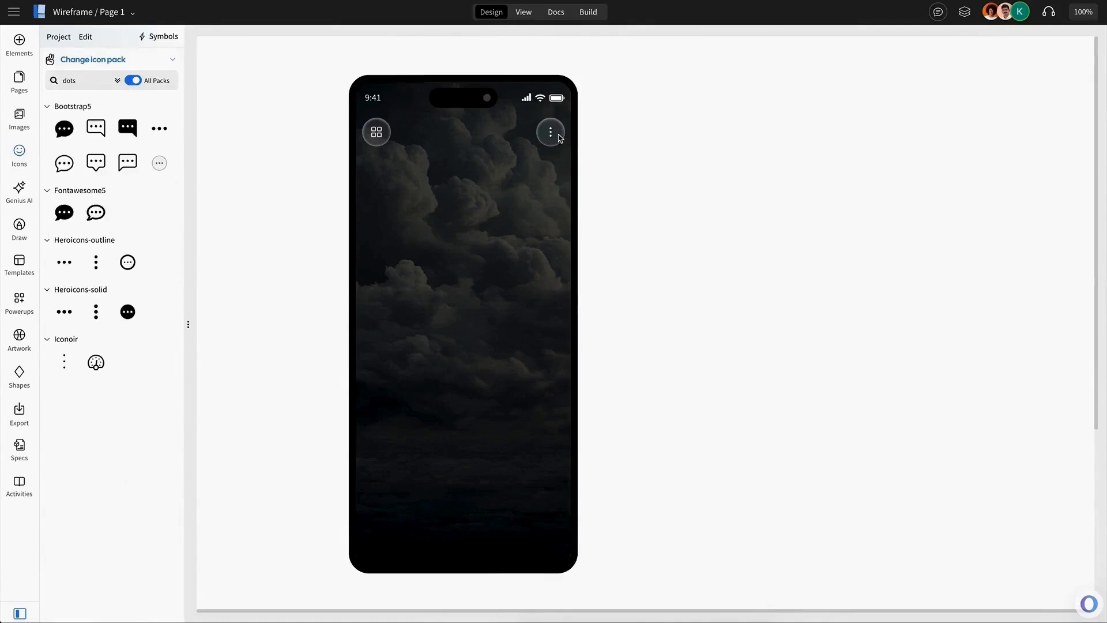
pyautogui.click(557, 137)
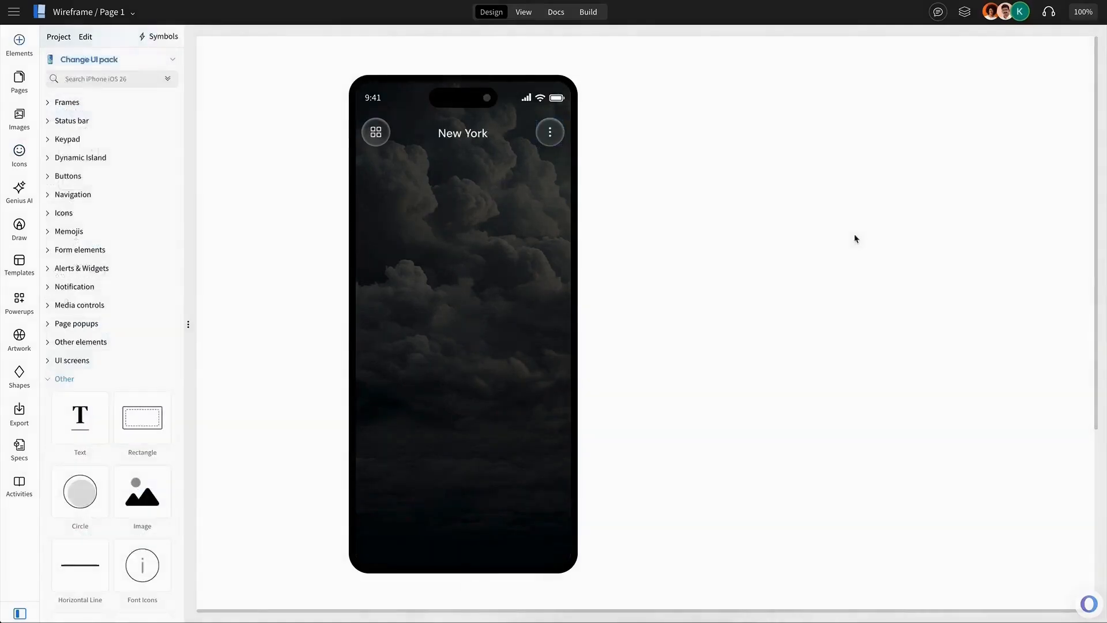
# Copy the New York title and paste a duplicate below it reading Mostly Sunny.
pyautogui.doubleClick(477, 139)
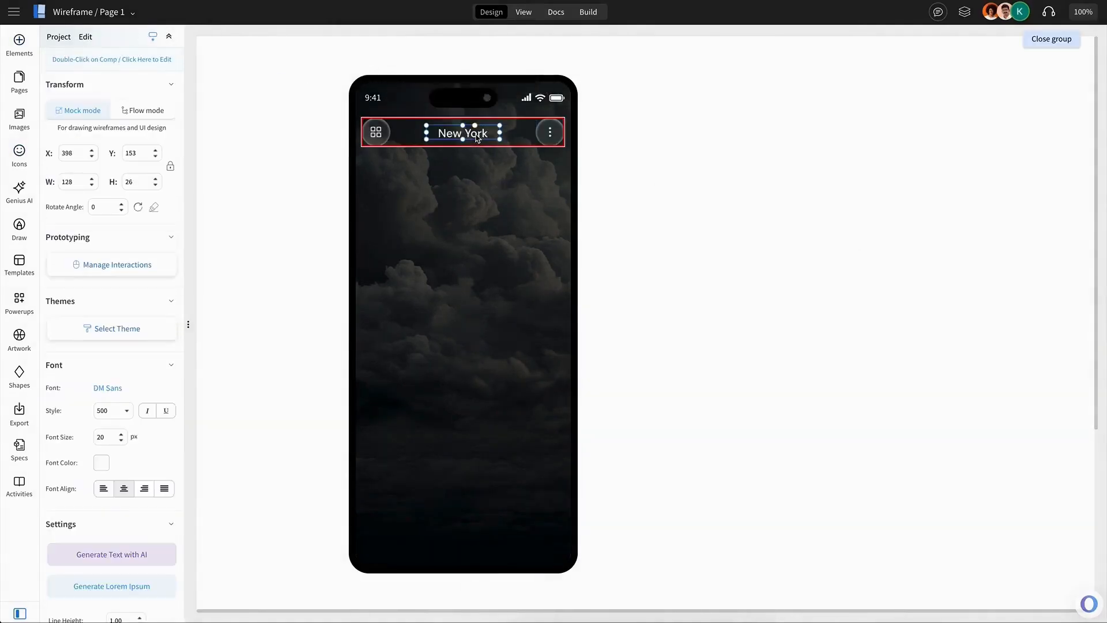
pyautogui.hotkey('ctrl', 'c')
pyautogui.hotkey('ctrl', 'v')
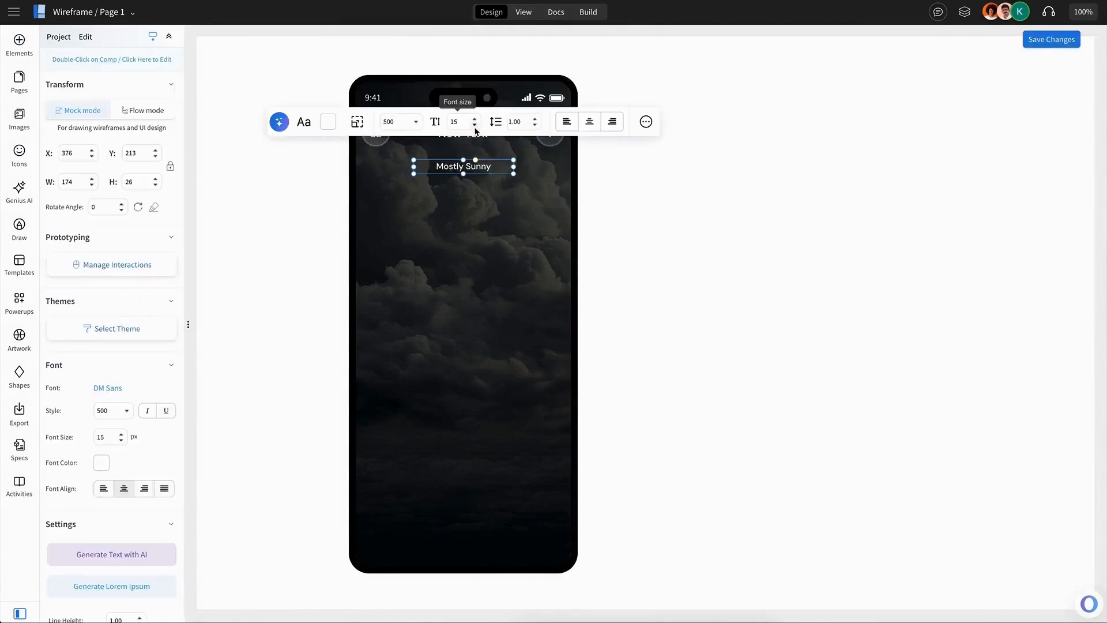
# Set the Mostly Sunny text to font size 14 and normal style.
pyautogui.click(475, 127)
pyautogui.click(414, 125)
pyautogui.click(411, 139)
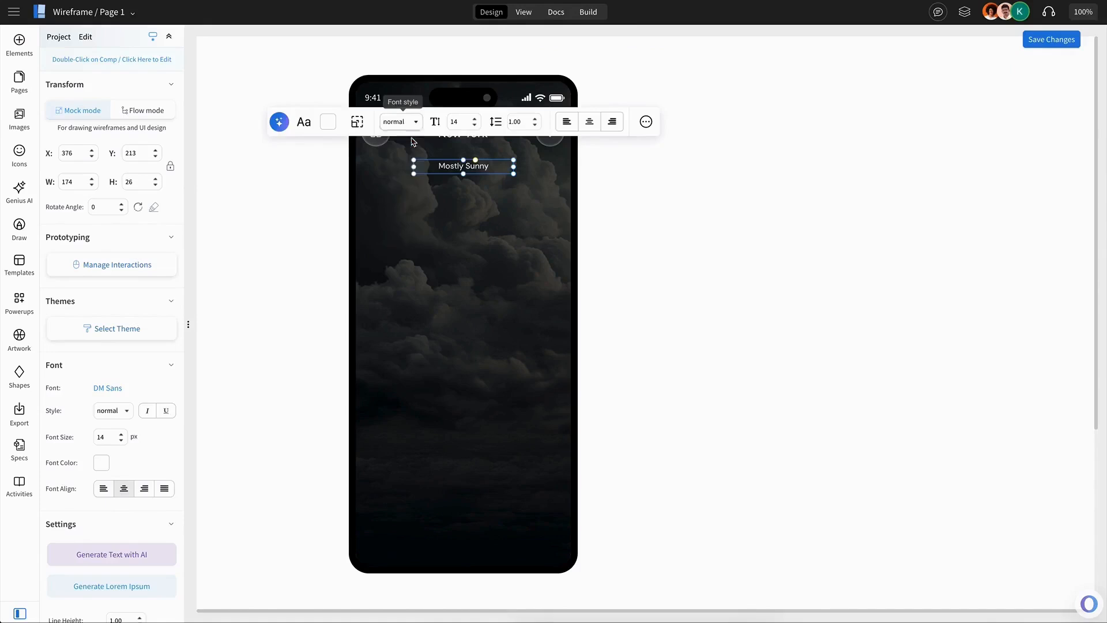
pyautogui.click(477, 164)
pyautogui.click(478, 171)
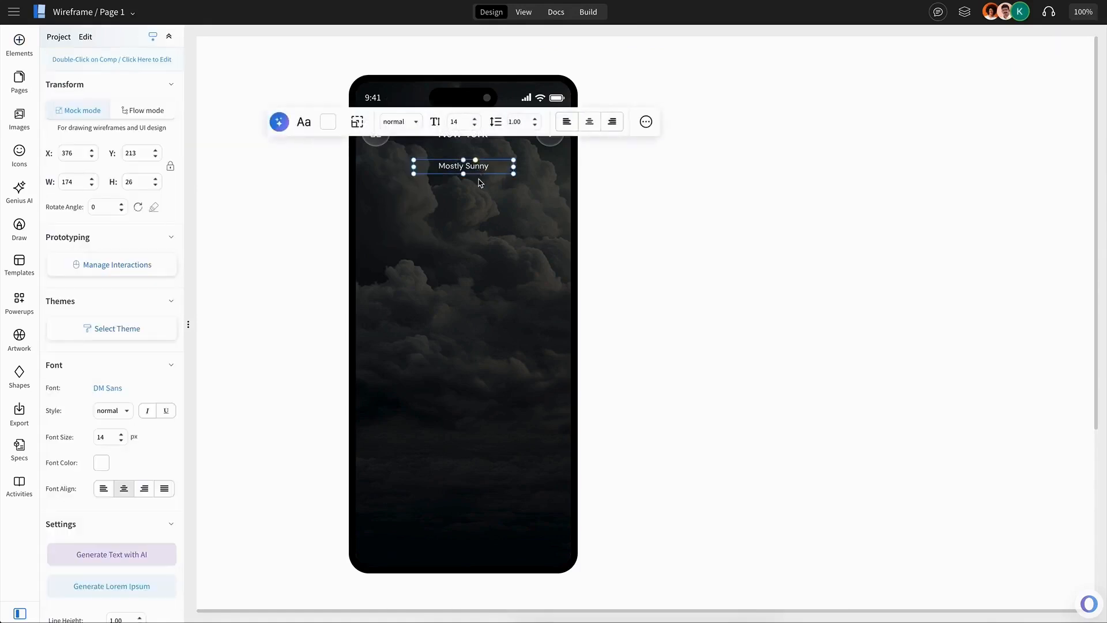
pyautogui.click(303, 206)
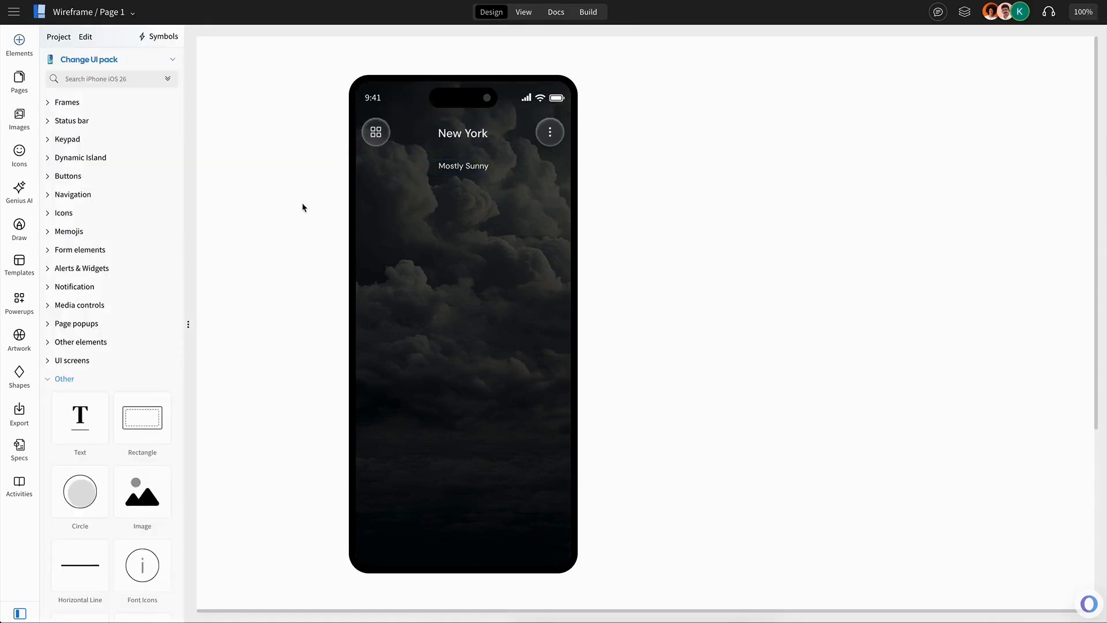
pyautogui.click(465, 174)
pyautogui.press('Escape')
# Add a four-icon navigation menu along the bottom of the phone screen.
pyautogui.click(62, 379)
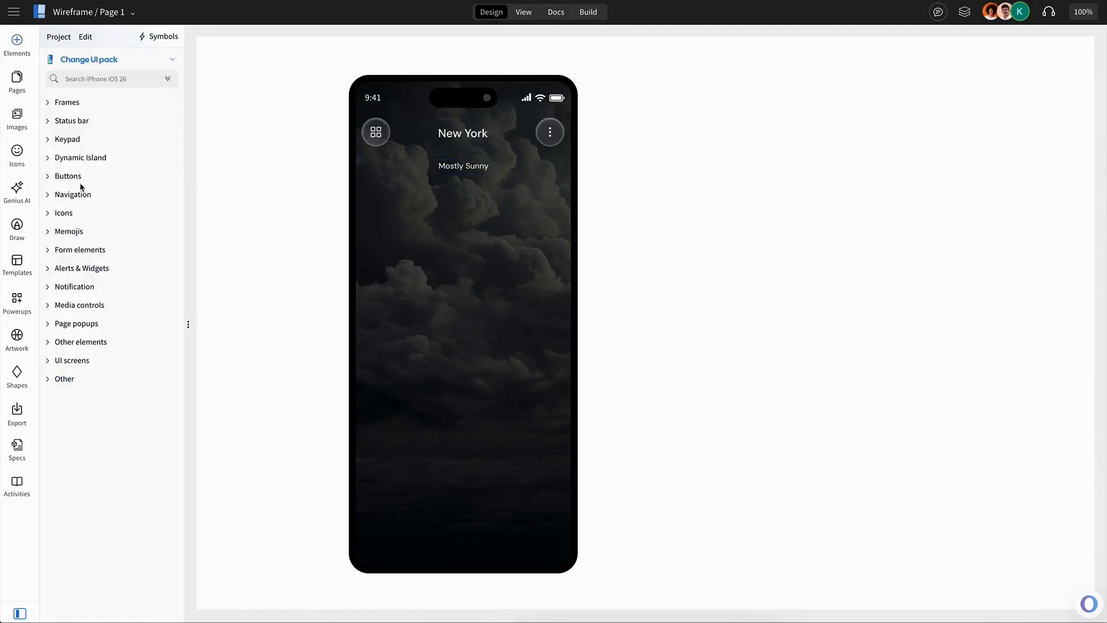
pyautogui.click(80, 195)
pyautogui.scroll(-3, 99, 232)
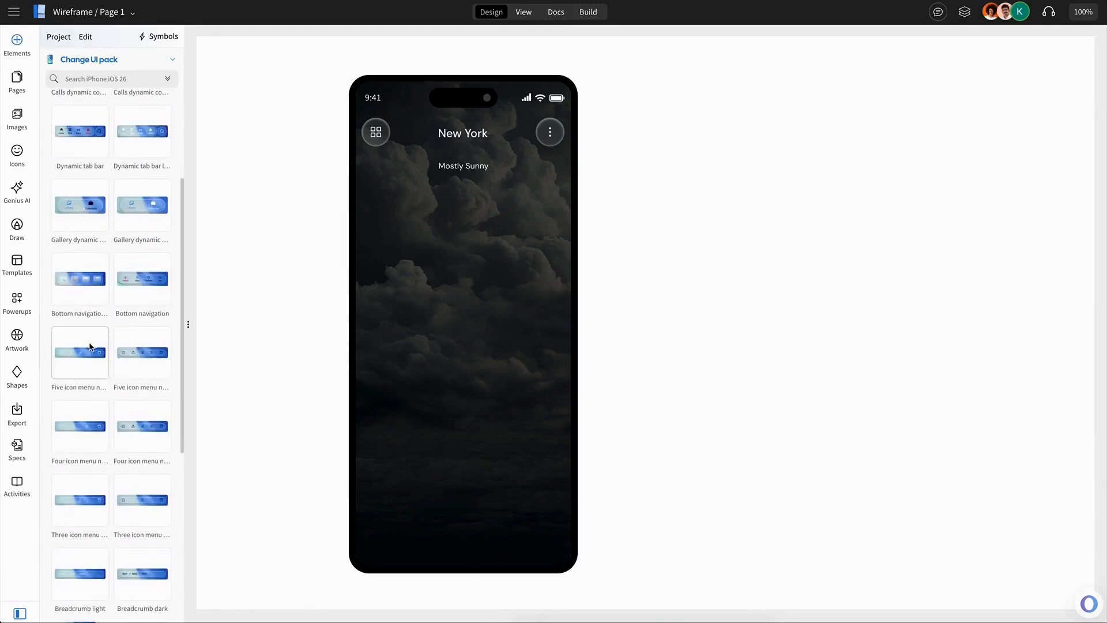
pyautogui.moveTo(75, 437); pyautogui.dragTo(360, 499)
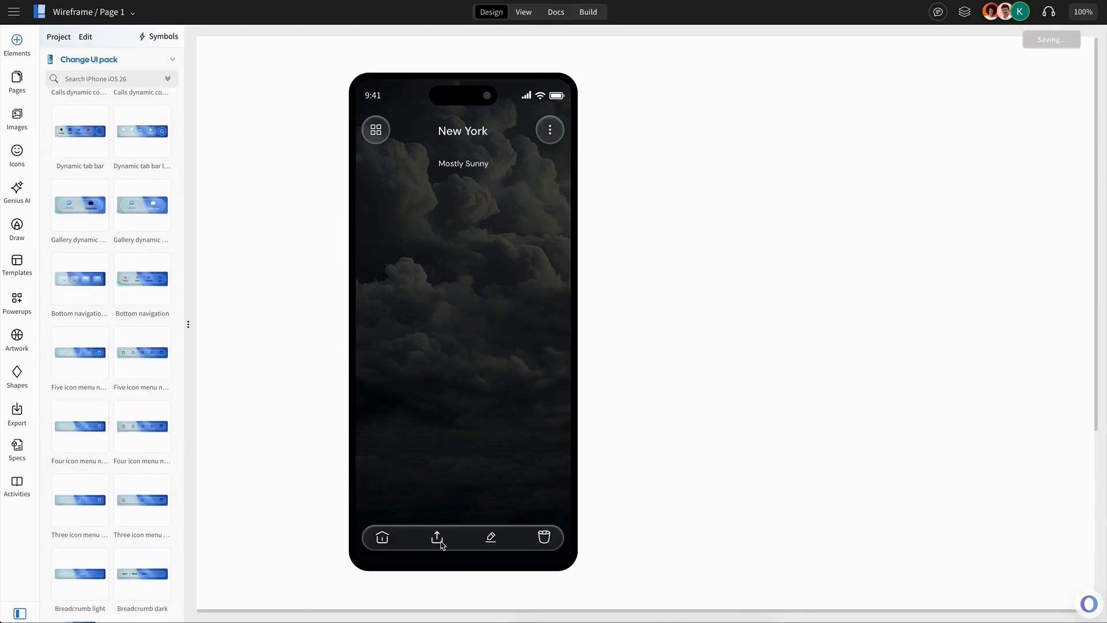
# Replace the navigation bar icons with search, map and a profile icon.
pyautogui.doubleClick(436, 537)
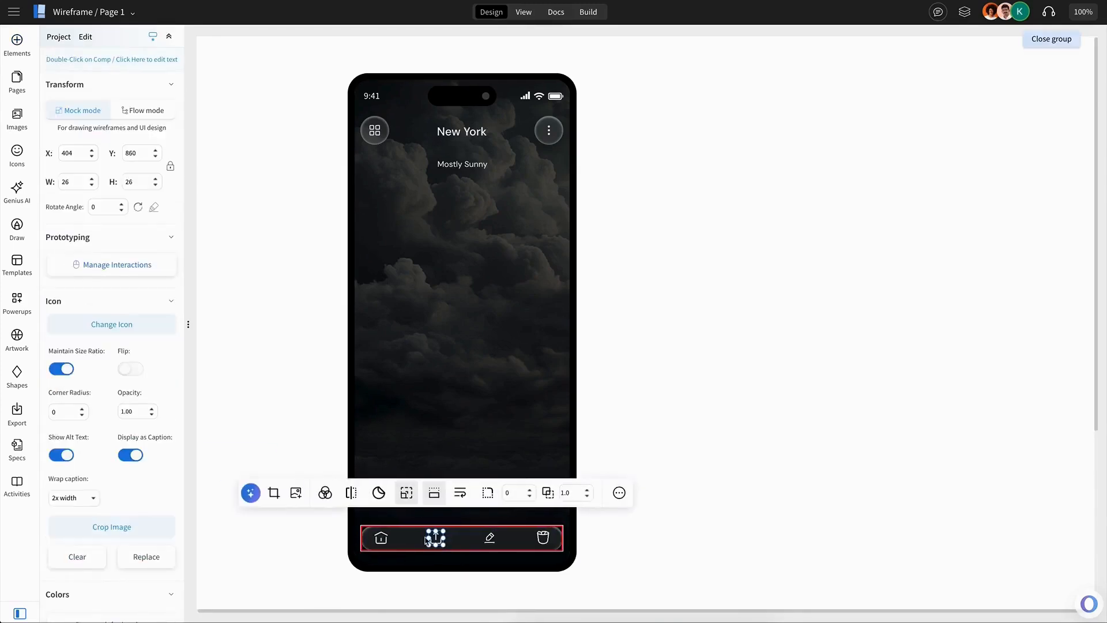
pyautogui.click(295, 494)
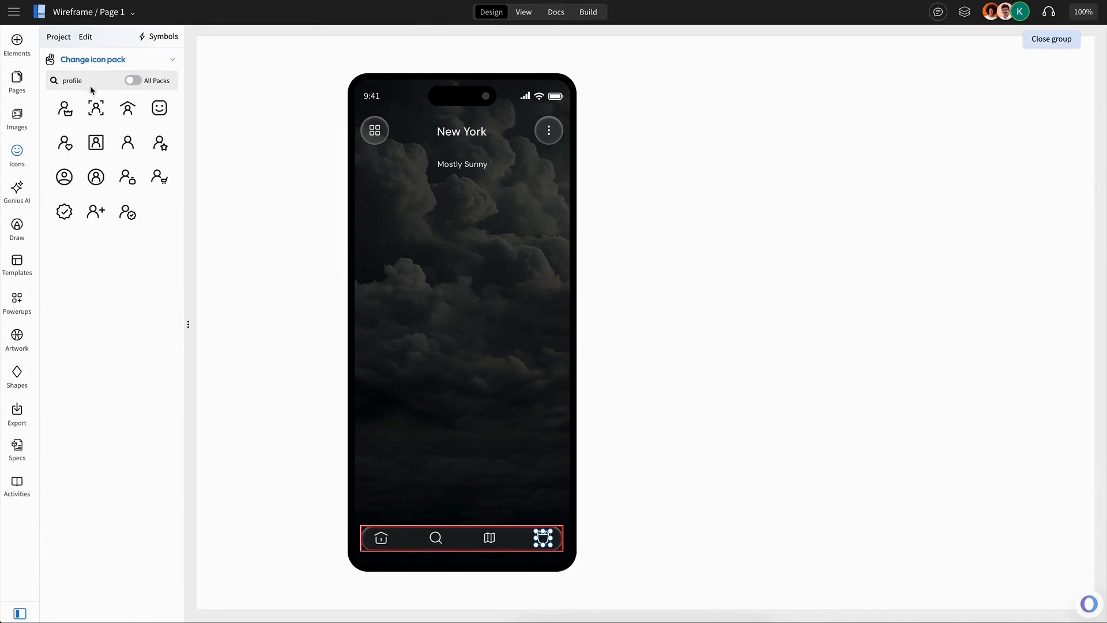
pyautogui.click(128, 108)
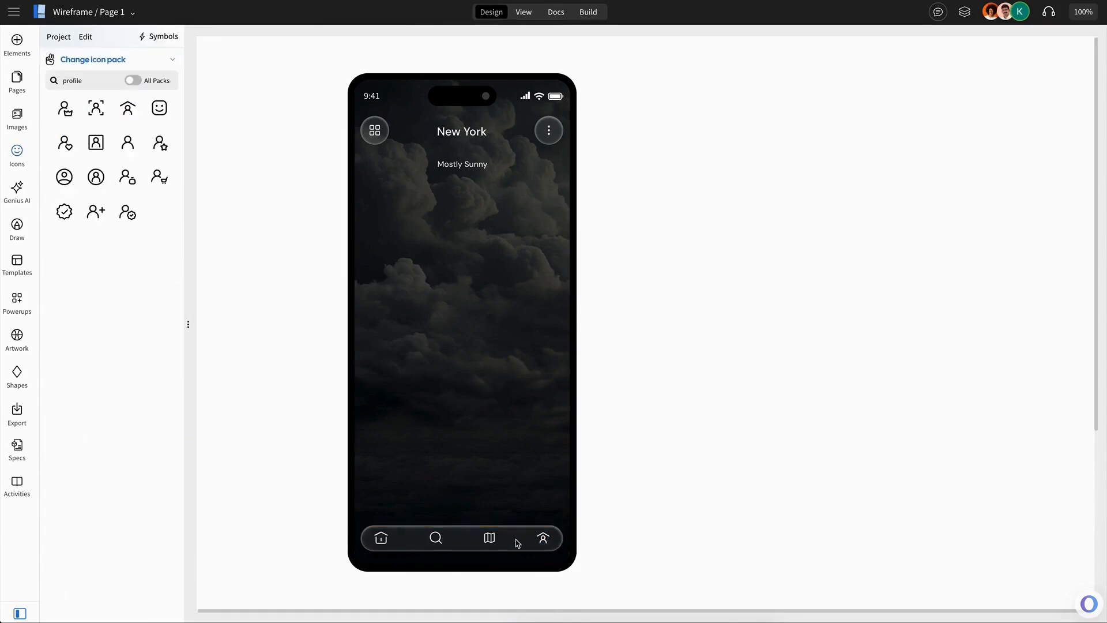
# Insert the large sunny-with-cloud weather illustration below the Mostly Sunny text.
pyautogui.moveTo(517, 543); pyautogui.dragTo(517, 546)
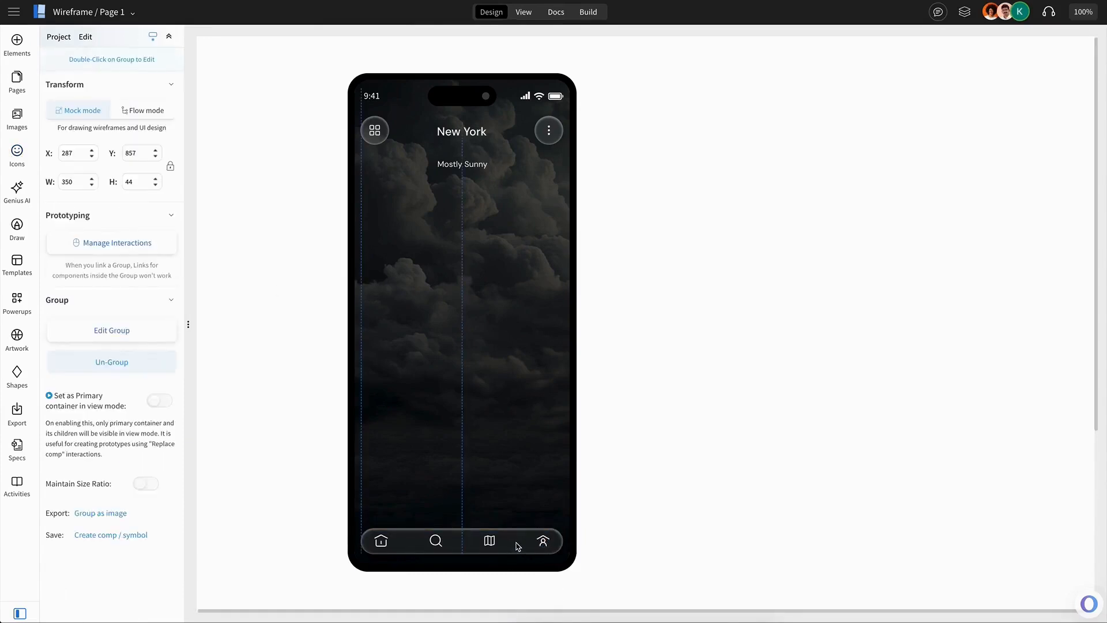
pyautogui.click(496, 505)
pyautogui.click(10, 119)
pyautogui.click(79, 229)
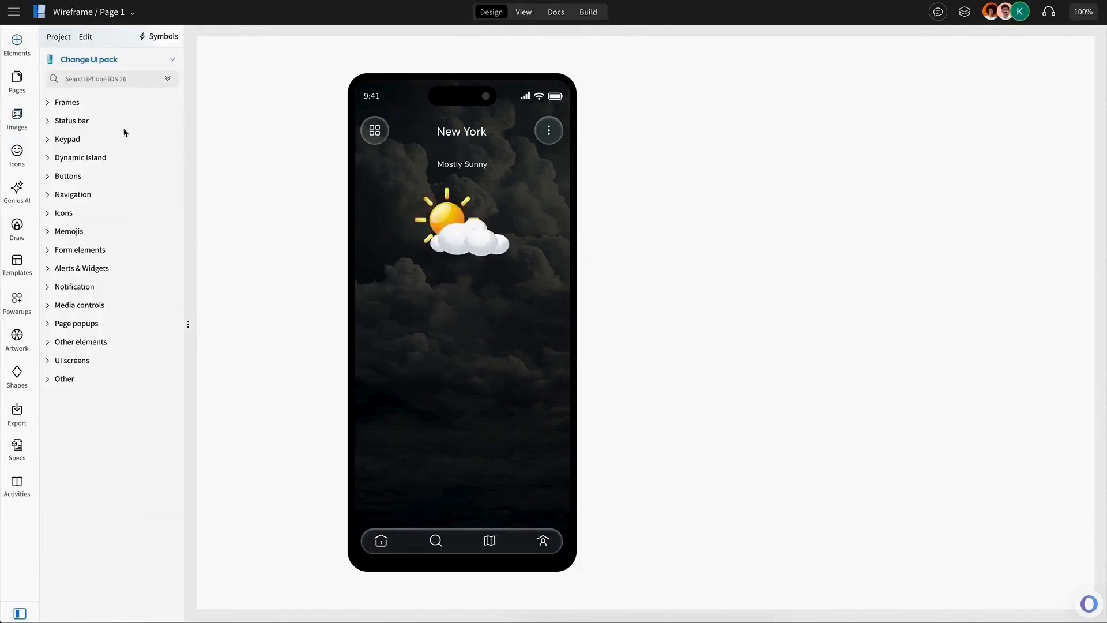
# Copy the navigation bar's glass container, move the copy below the illustration and enlarge it into a taller card.
pyautogui.click(462, 506)
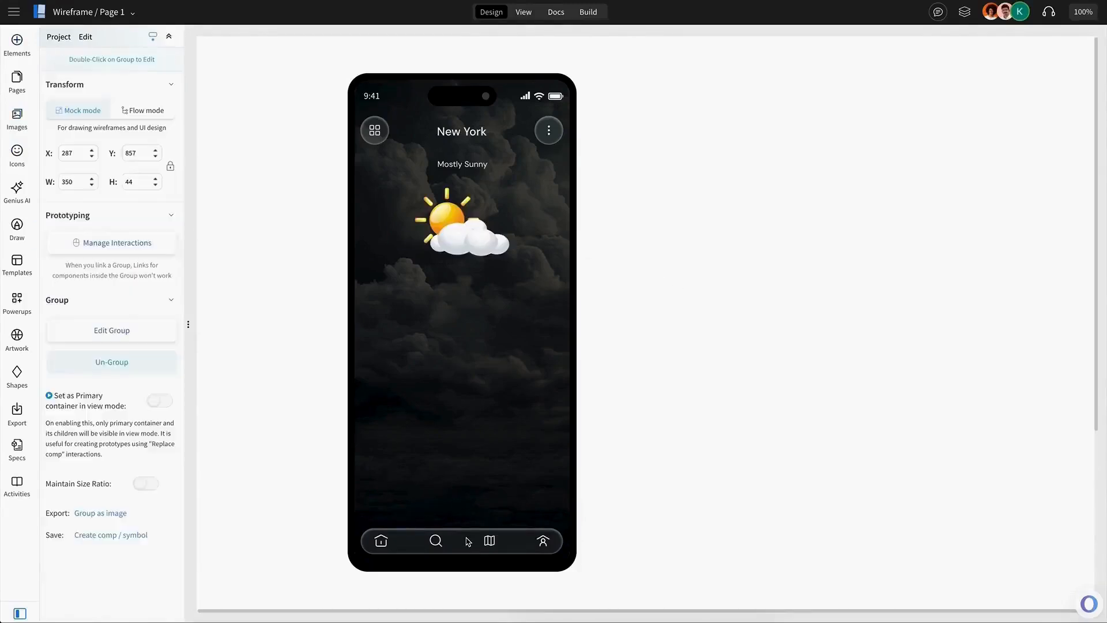
pyautogui.click(467, 538)
pyautogui.hotkey('ctrl', 'c')
pyautogui.hotkey('ctrl', 'v')
pyautogui.moveTo(482, 417); pyautogui.dragTo(463, 279)
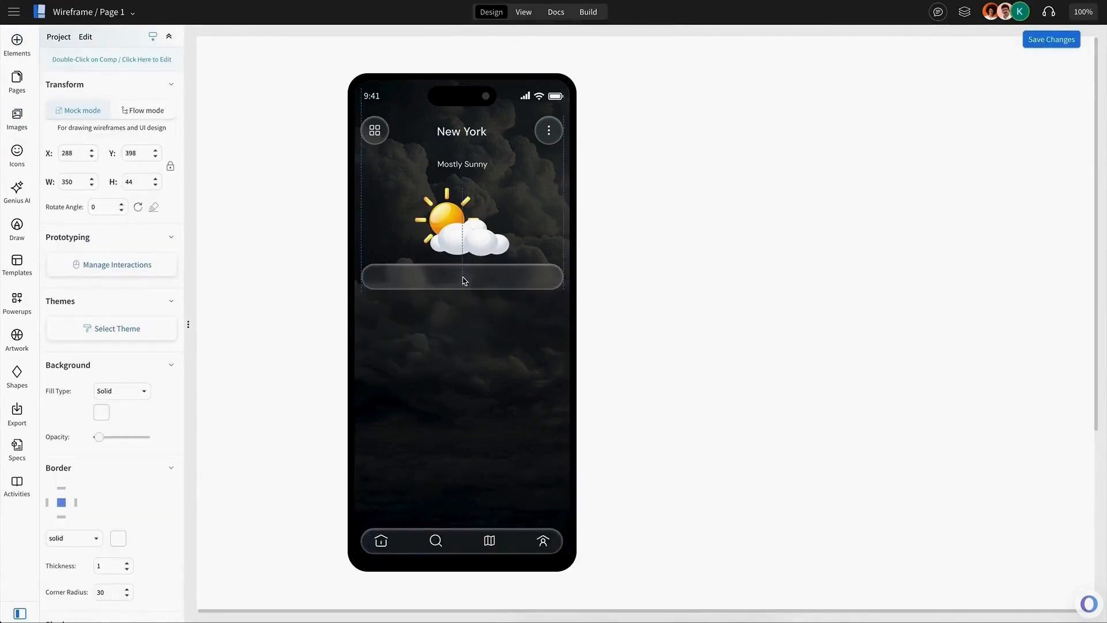
pyautogui.moveTo(475, 305); pyautogui.dragTo(442, 320)
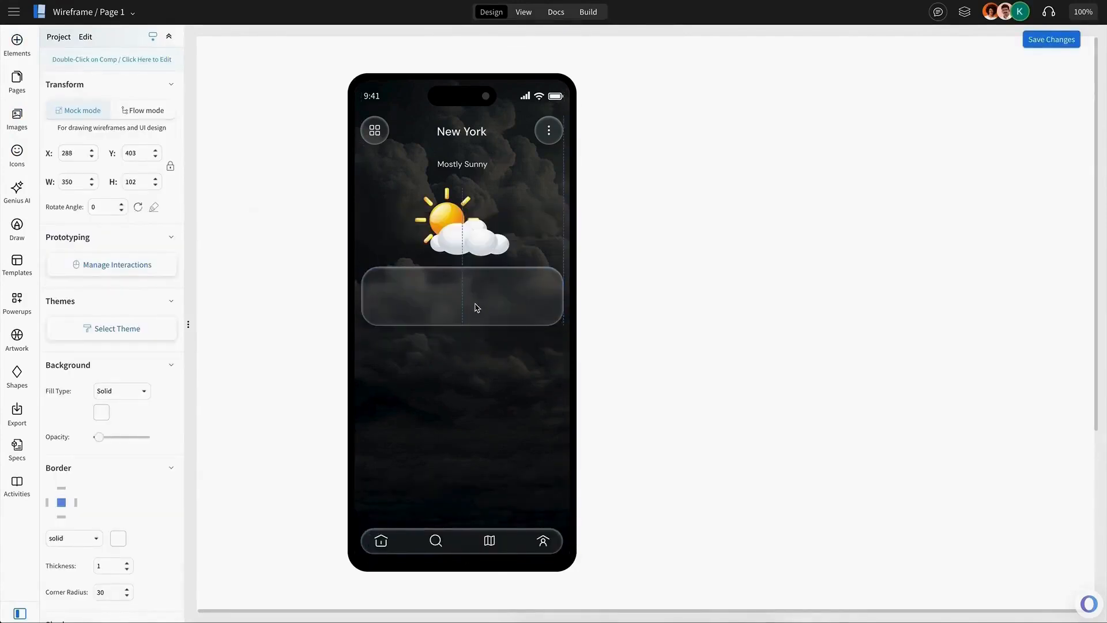
pyautogui.click(472, 339)
pyautogui.click(776, 252)
pyautogui.press('Escape')
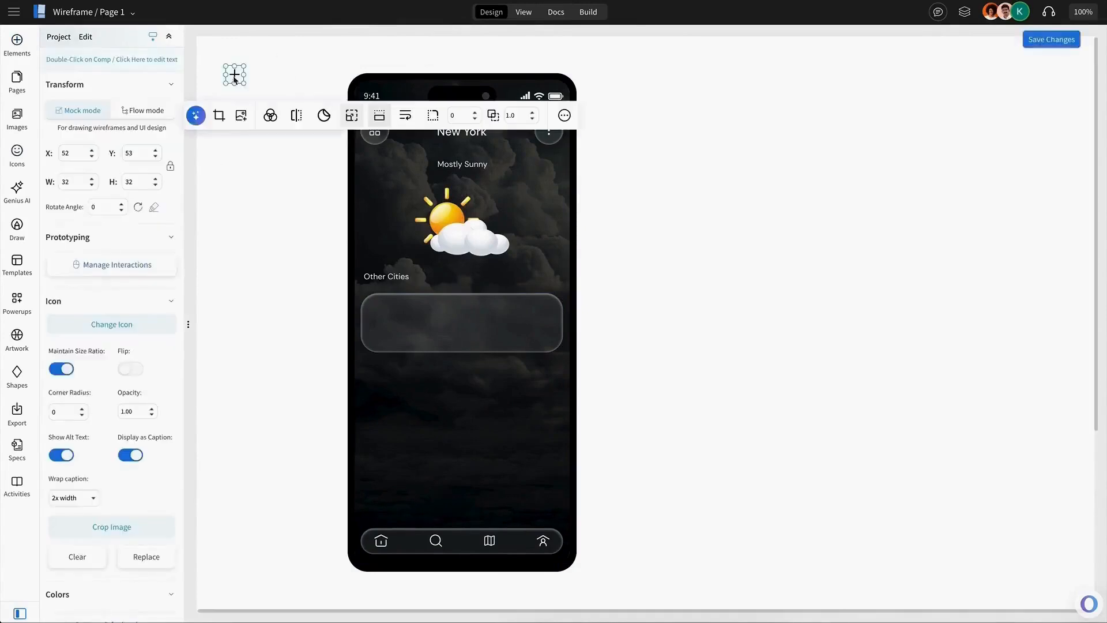
# Add an Other Cities heading with a plus icon above the glass card.
pyautogui.moveTo(235, 74); pyautogui.dragTo(553, 274)
pyautogui.click(451, 239)
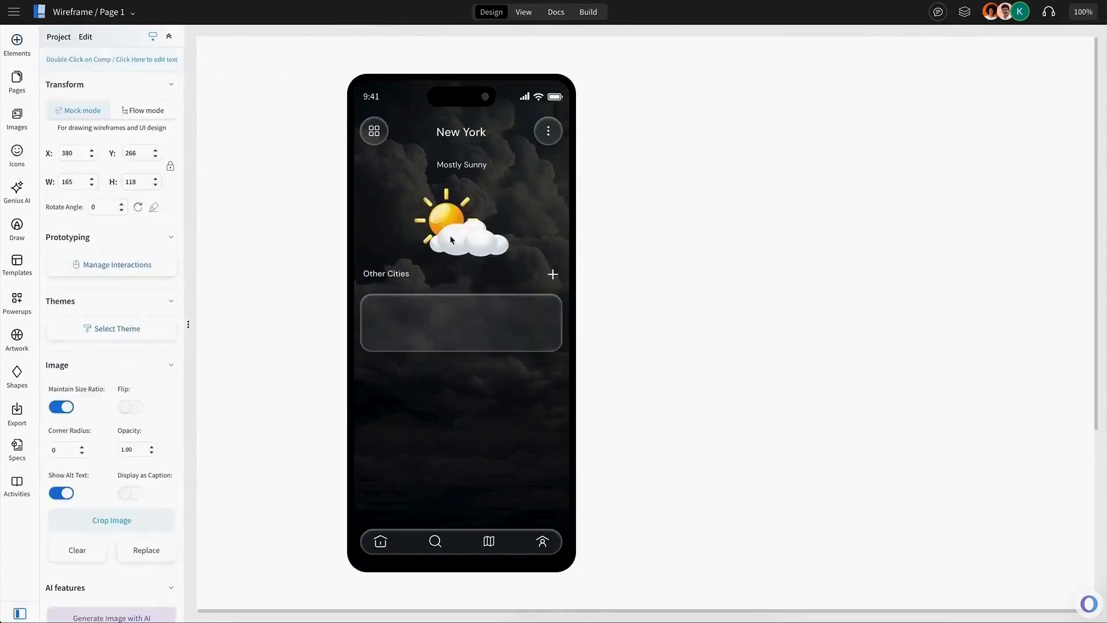
# Duplicate the weather illustration and shrink it into a small icon at the card's left end.
pyautogui.hotkey('ctrl', 'd')
pyautogui.moveTo(451, 239); pyautogui.dragTo(458, 319)
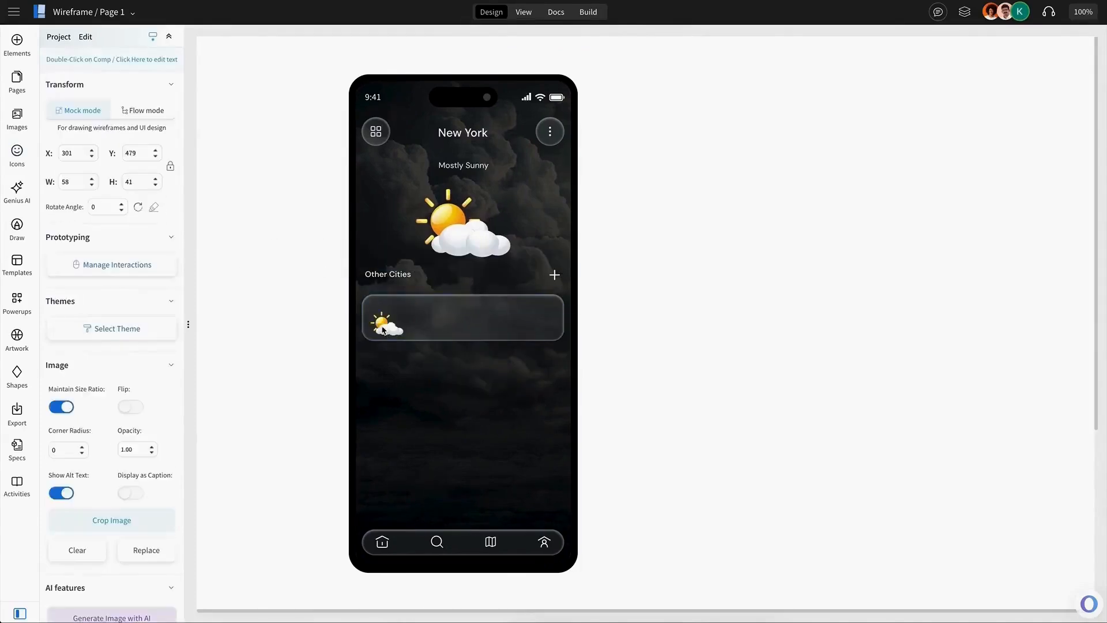
pyautogui.moveTo(383, 328); pyautogui.dragTo(377, 322)
# Duplicate the Other Cities label into the card as a California city name, with a second copy beneath it.
pyautogui.click(400, 278)
pyautogui.click(396, 276)
pyautogui.hotkey('ctrl', 'd')
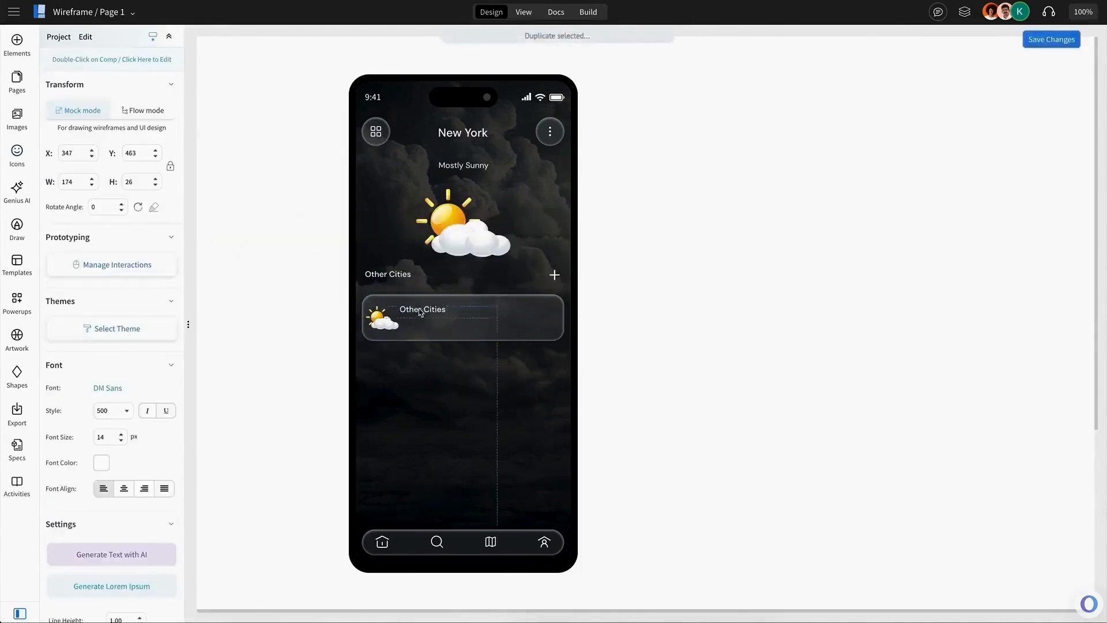
pyautogui.click(422, 311)
pyautogui.hotkey('ctrl', 'd')
pyautogui.moveTo(442, 337); pyautogui.dragTo(409, 323)
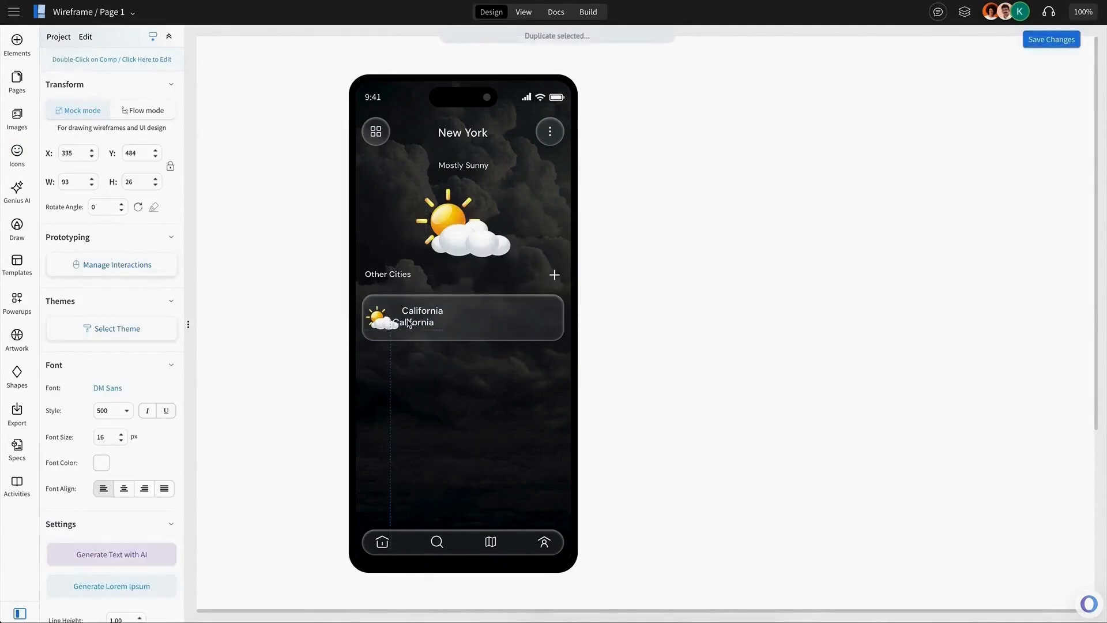
# Set the lower California label to normal style and font size 14.
pyautogui.click(416, 324)
pyautogui.click(361, 278)
pyautogui.click(356, 293)
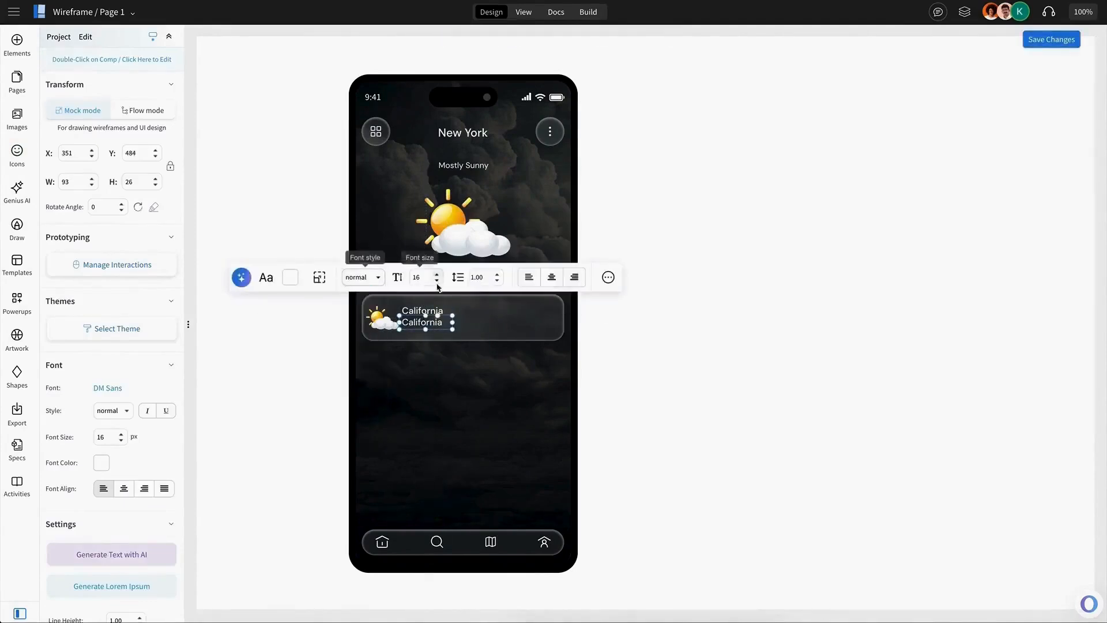
pyautogui.click(437, 280)
pyautogui.click(437, 281)
# Change the lower label's text to Sunny.
pyautogui.doubleClick(422, 328)
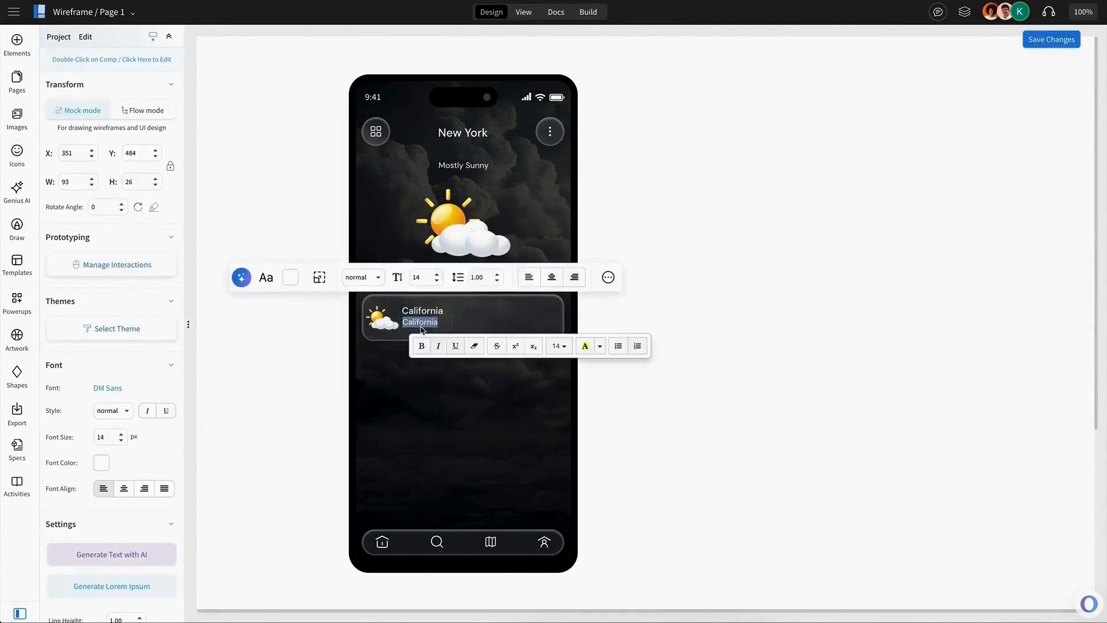
pyautogui.write('Sunny')
pyautogui.press('Escape')
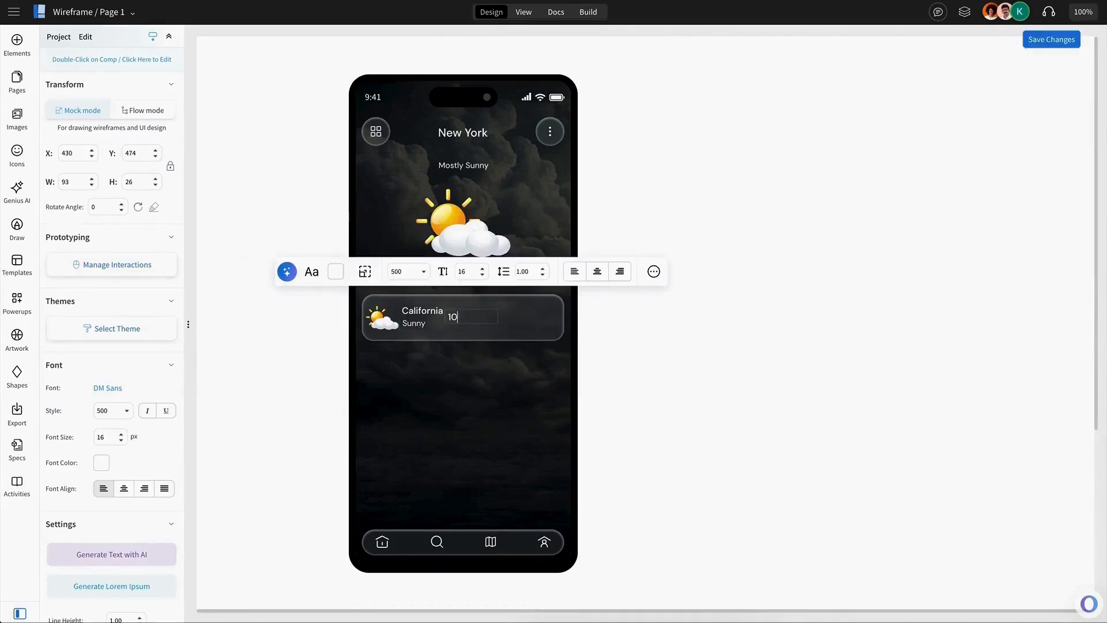
# Add a 10° temperature label at font size 20 on the right side of the California card.
pyautogui.click(471, 321)
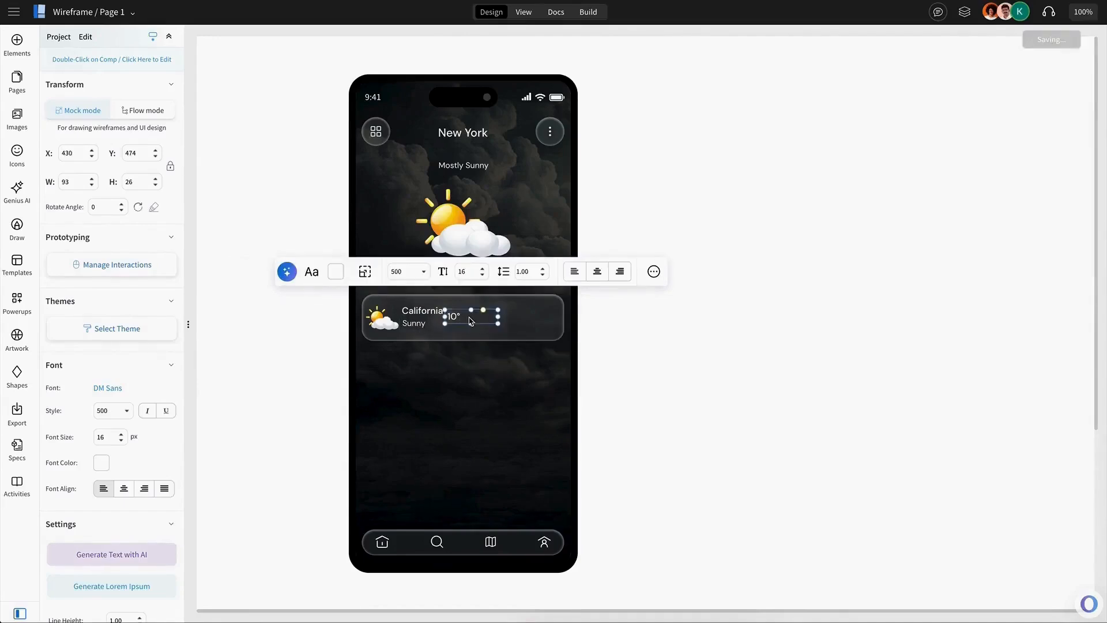
pyautogui.click(472, 273)
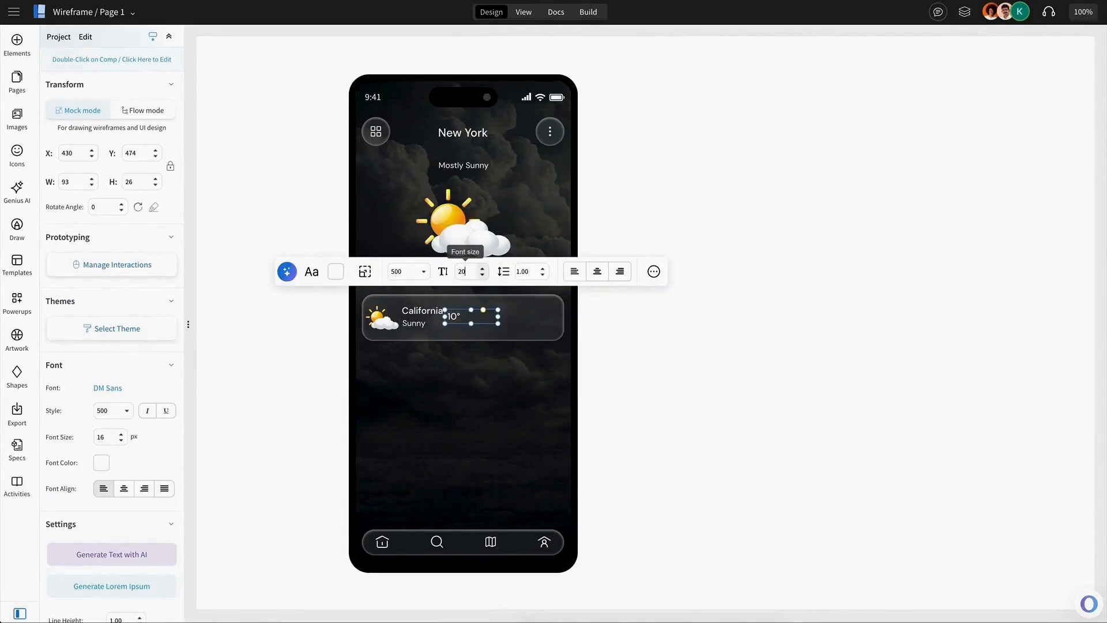
pyautogui.press('Return')
pyautogui.moveTo(455, 319); pyautogui.dragTo(463, 321)
# Label the second city card Las Vegas with the condition Snowy.
pyautogui.click(374, 324)
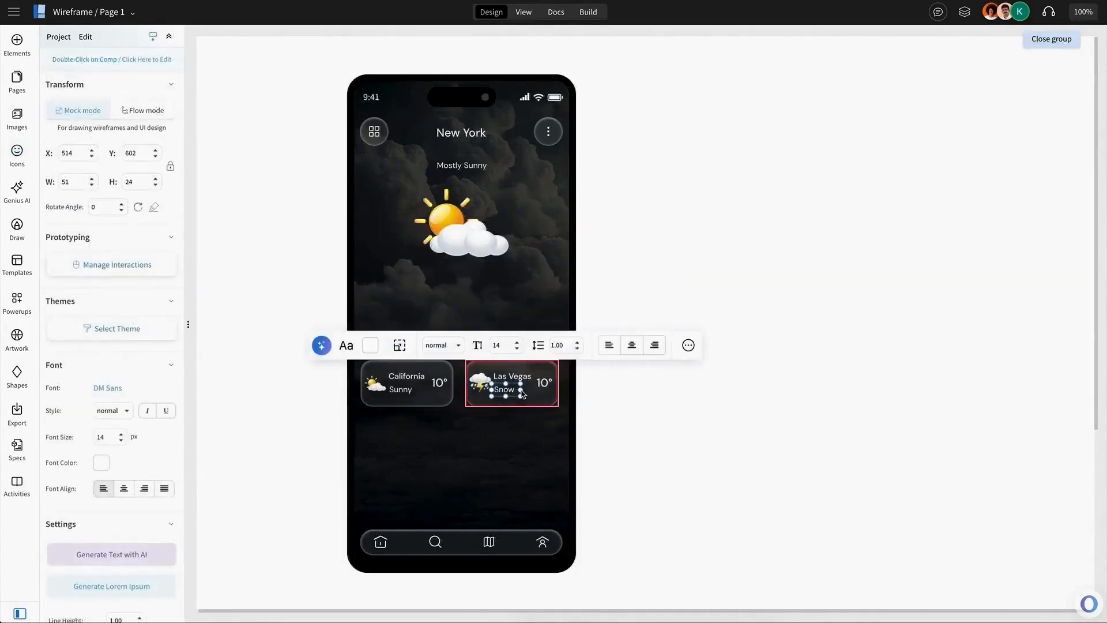
pyautogui.write('y')
pyautogui.click(403, 385)
pyautogui.doubleClick(411, 392)
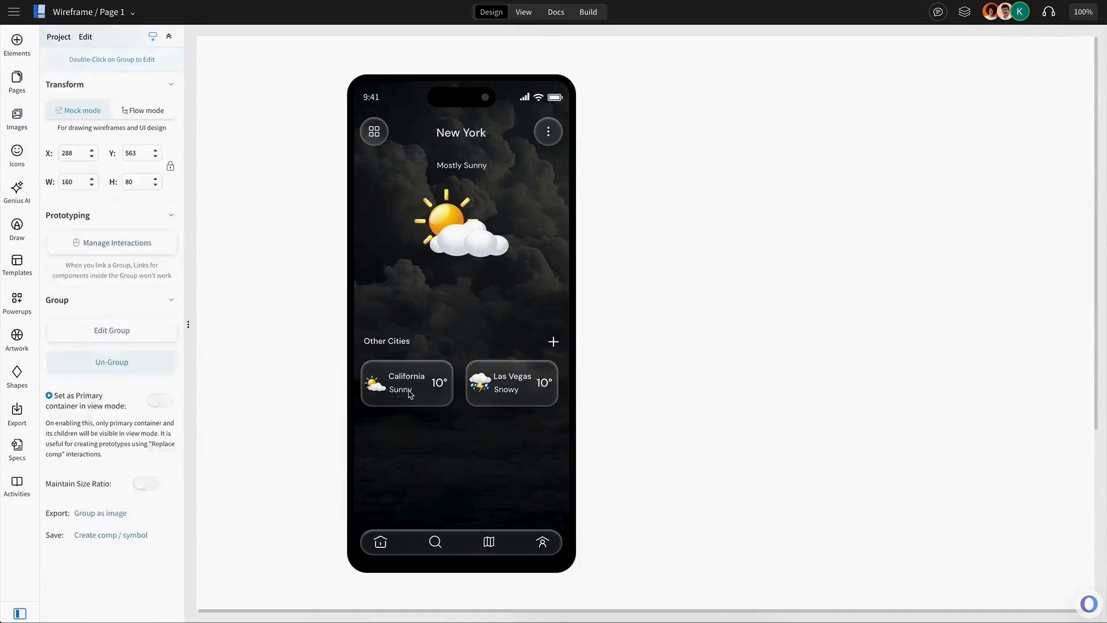
pyautogui.moveTo(416, 391); pyautogui.dragTo(421, 391)
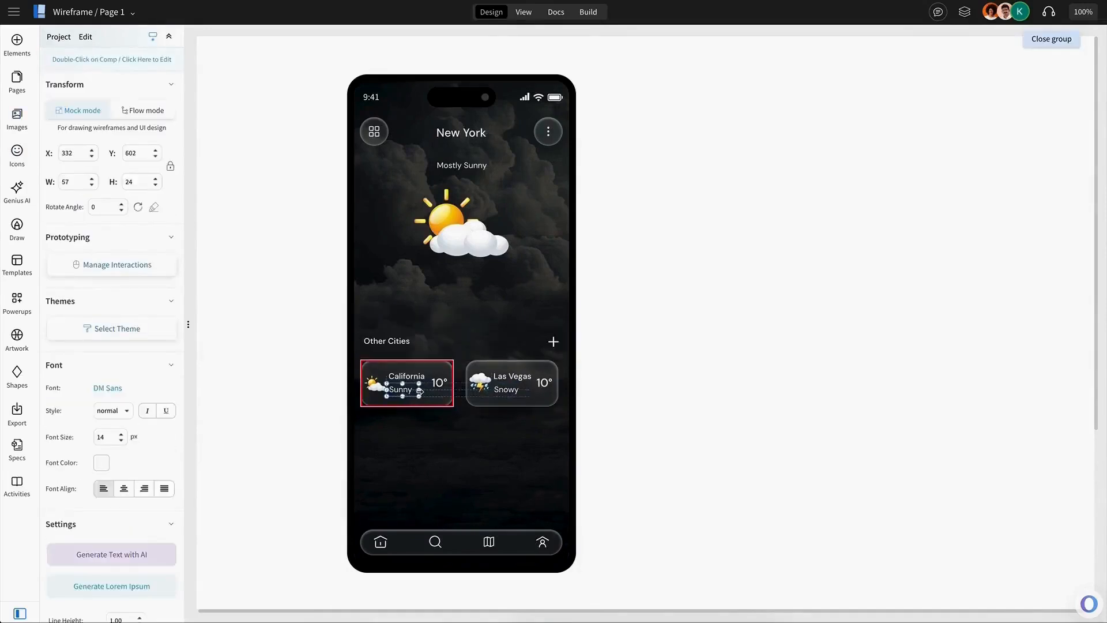
# Set the Las Vegas card's temperature to 8° and nudge the Other Cities heading row into place.
pyautogui.click(489, 389)
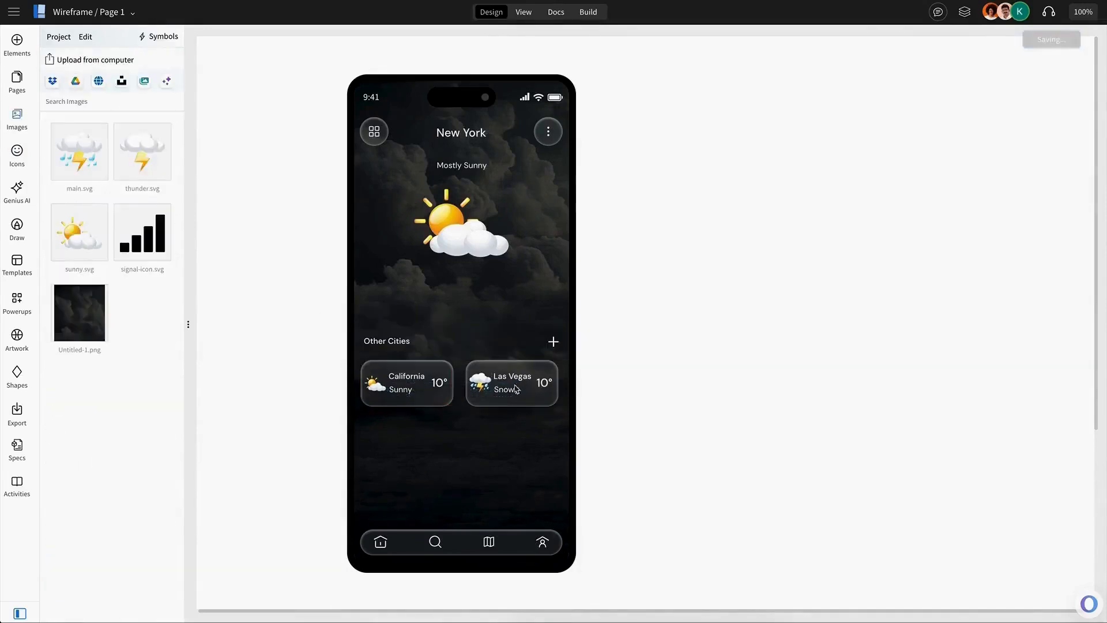
pyautogui.click(549, 384)
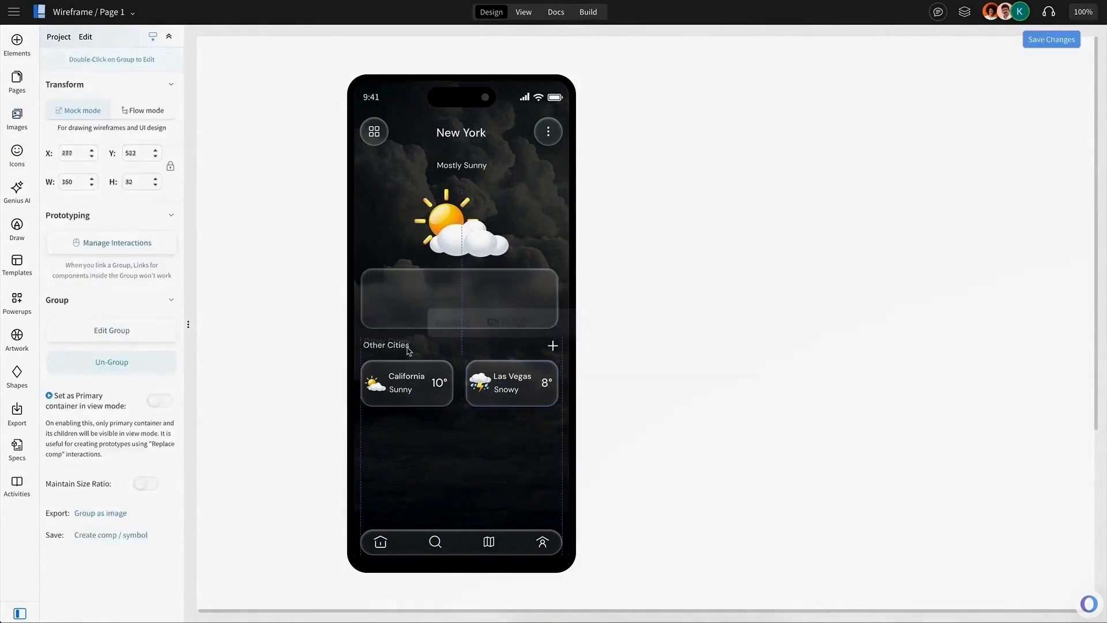
pyautogui.moveTo(408, 349); pyautogui.dragTo(407, 347)
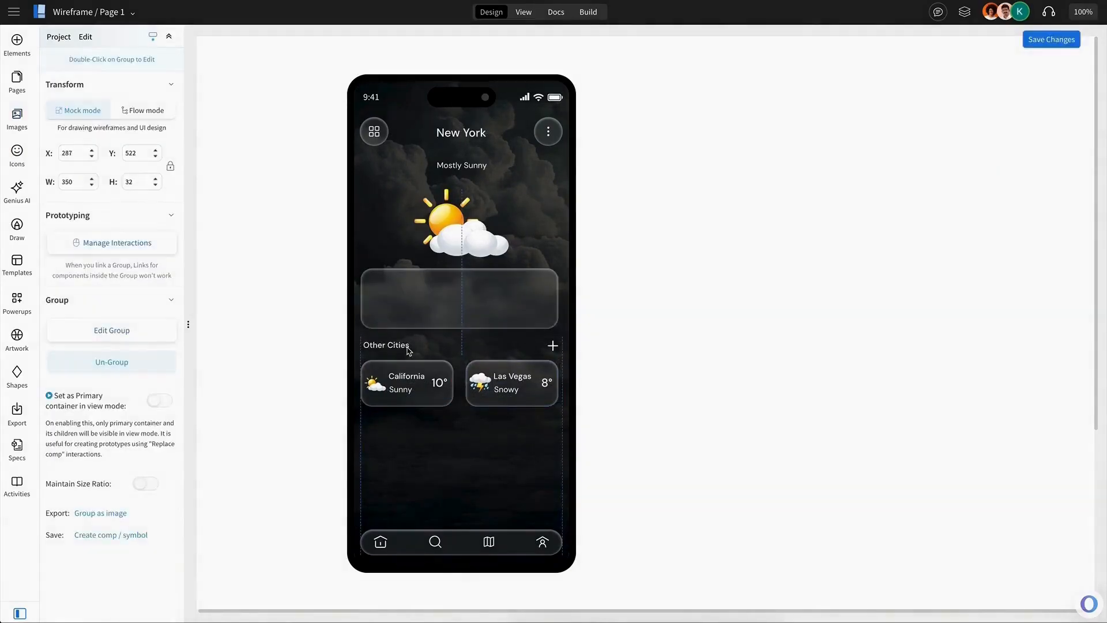
# Search the icons for precipitation and add a rain icon with 30% and Precipitation labels in the upper card.
pyautogui.click(513, 273)
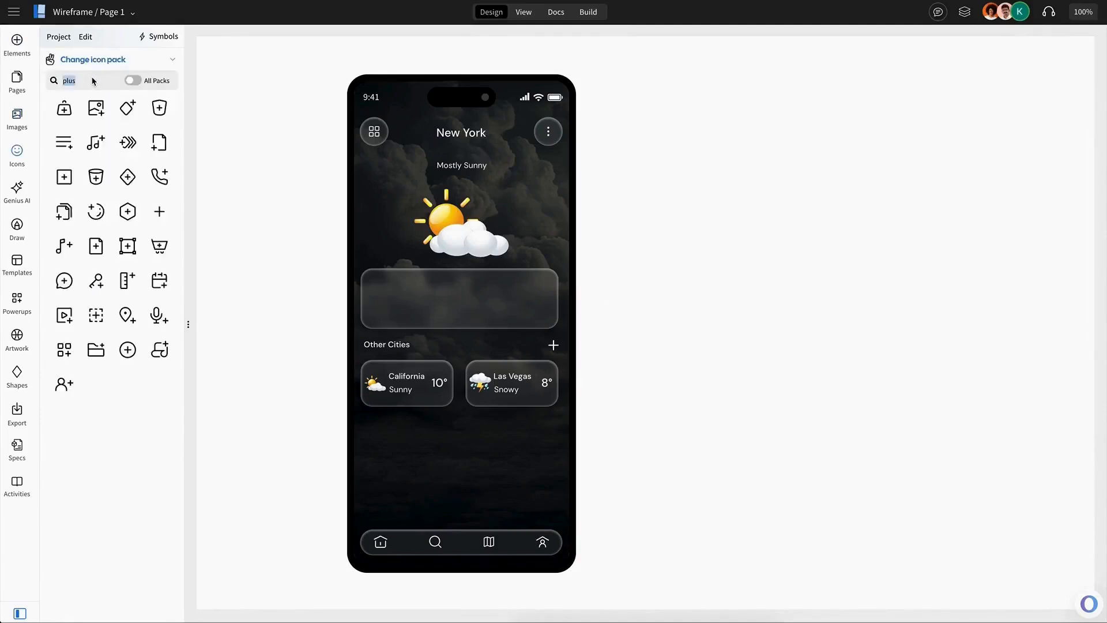
pyautogui.write('c')
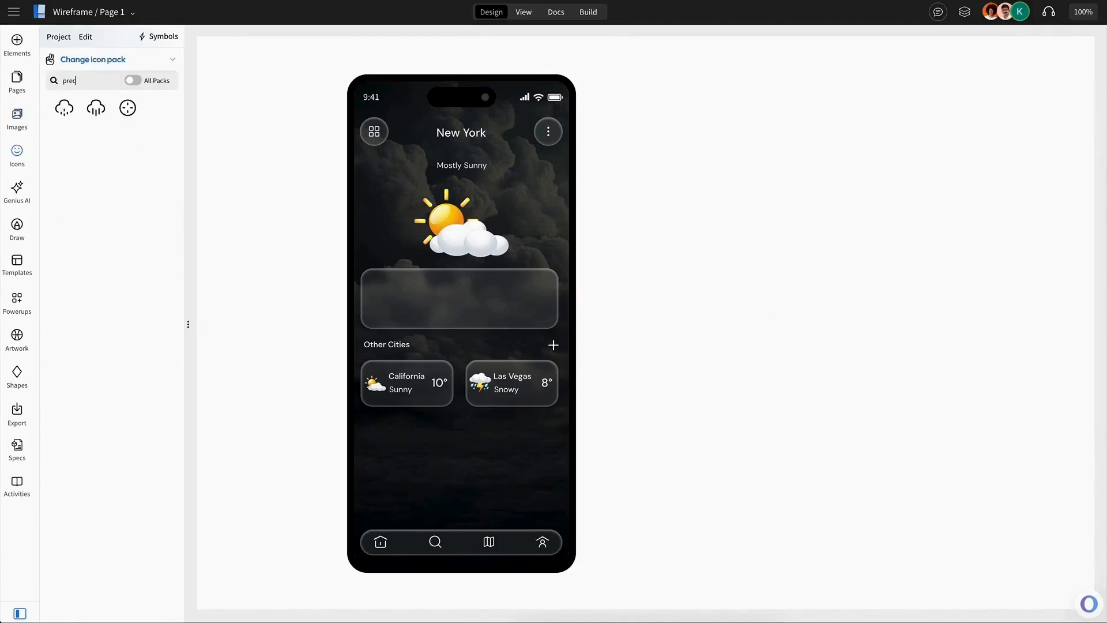
pyautogui.click(95, 108)
pyautogui.click(396, 312)
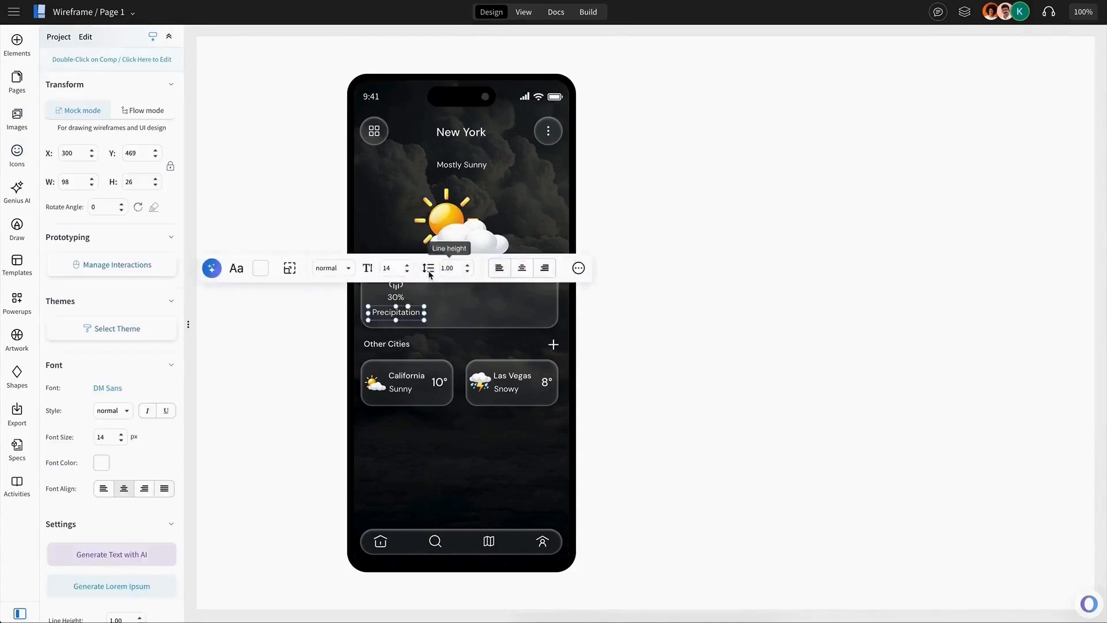
pyautogui.moveTo(424, 313); pyautogui.dragTo(396, 316)
# Center-align the rain icon with its 30% and Precipitation labels and group them.
pyautogui.click(396, 304)
pyautogui.click(397, 300)
pyautogui.click(340, 255)
pyautogui.click(339, 333)
pyautogui.click(401, 298)
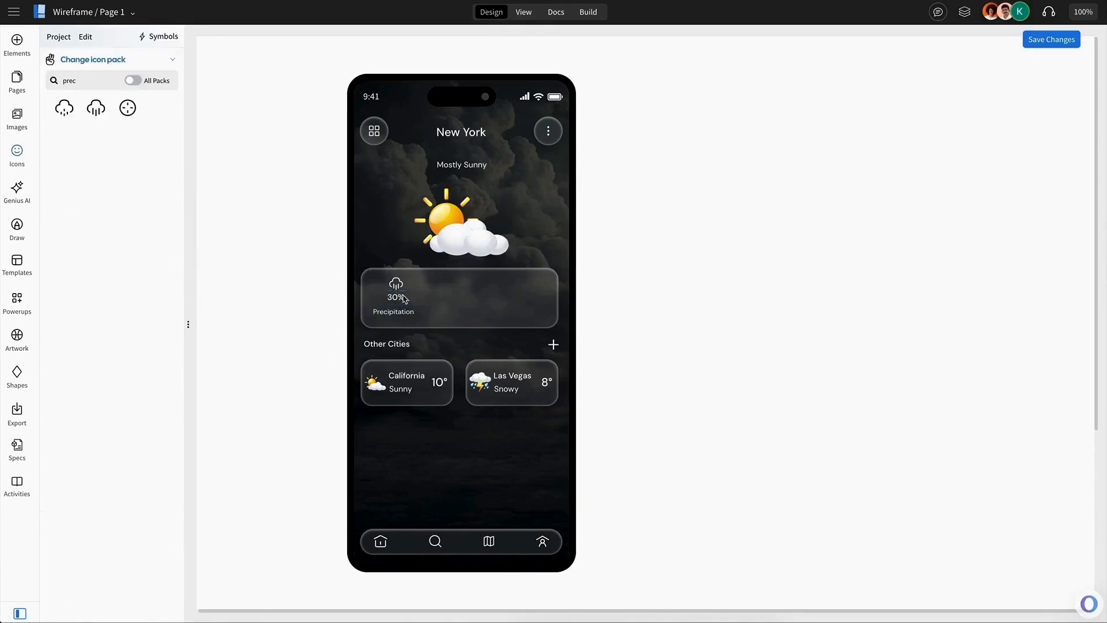
pyautogui.click(397, 283)
pyautogui.keyDown('shift'); pyautogui.click(399, 300); pyautogui.keyUp('shift')
pyautogui.keyDown('shift'); pyautogui.click(395, 311); pyautogui.keyUp('shift')
pyautogui.click(72, 376)
pyautogui.click(111, 259)
# Duplicate the precipitation group twice across the card and distribute the three horizontally.
pyautogui.moveTo(396, 298); pyautogui.dragTo(519, 288)
pyautogui.keyDown('shift'); pyautogui.click(453, 293); pyautogui.keyUp('shift')
pyautogui.keyDown('shift'); pyautogui.click(394, 293); pyautogui.keyUp('shift')
pyautogui.click(562, 241)
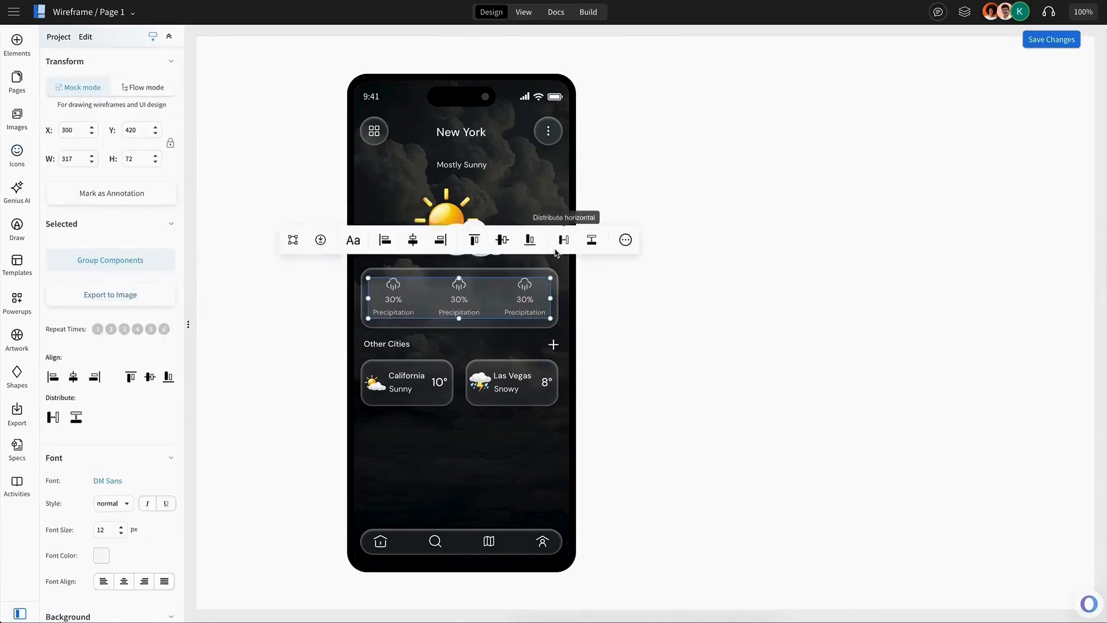
# Change the second and third groups to Humidity 25% and Wind Speed 8km/h with matching icons.
pyautogui.click(454, 290)
pyautogui.click(455, 293)
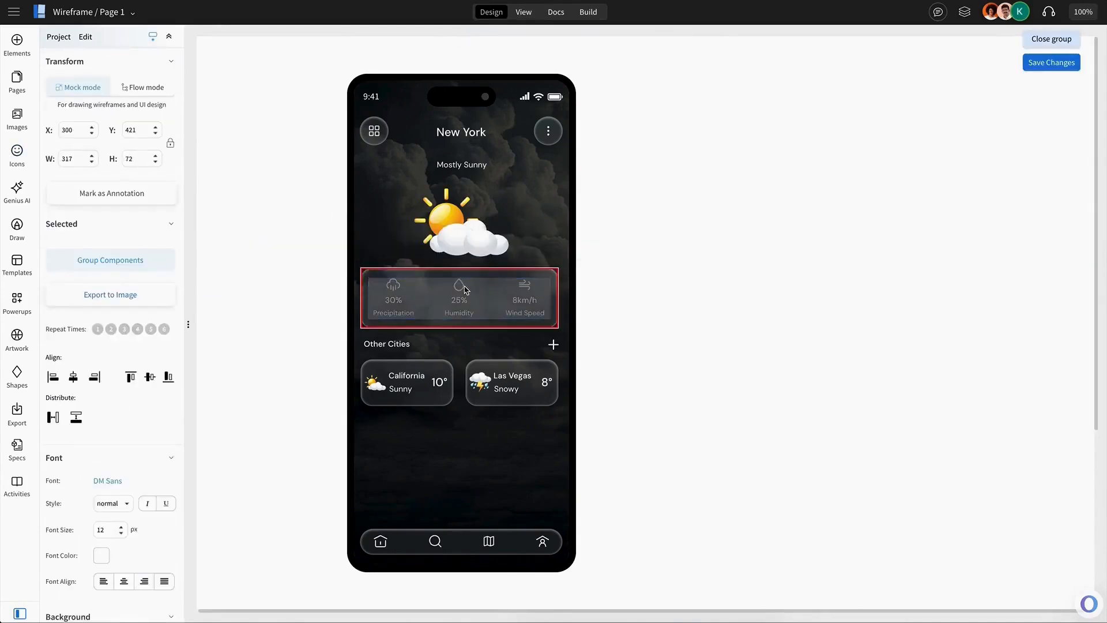
# Add Today and 7-Day Forecasts headings below the city cards.
pyautogui.click(410, 353)
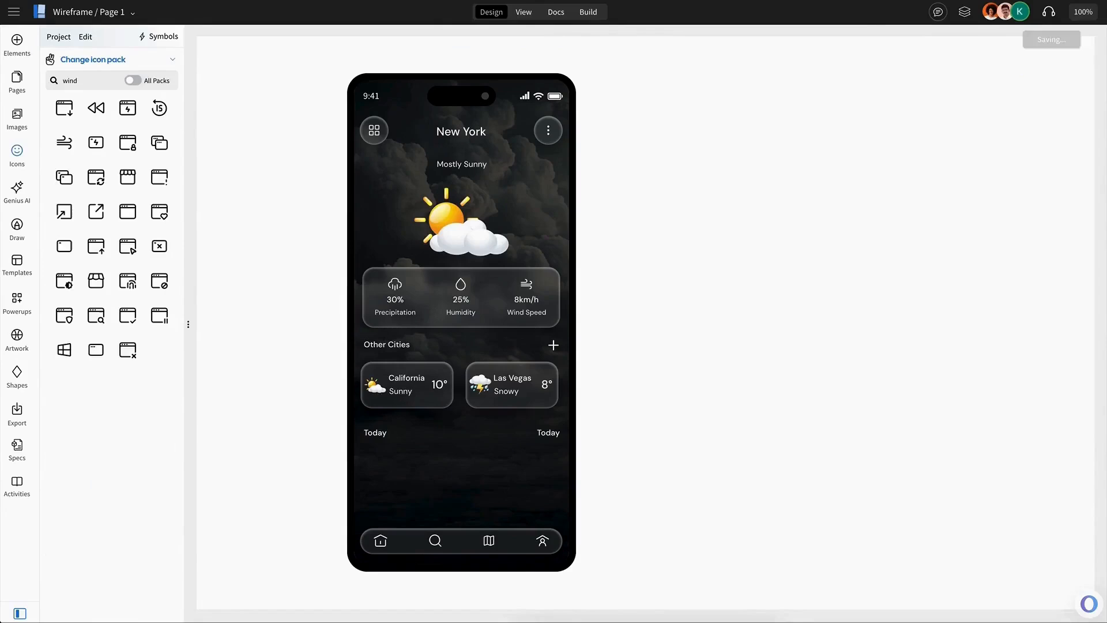
pyautogui.doubleClick(550, 437)
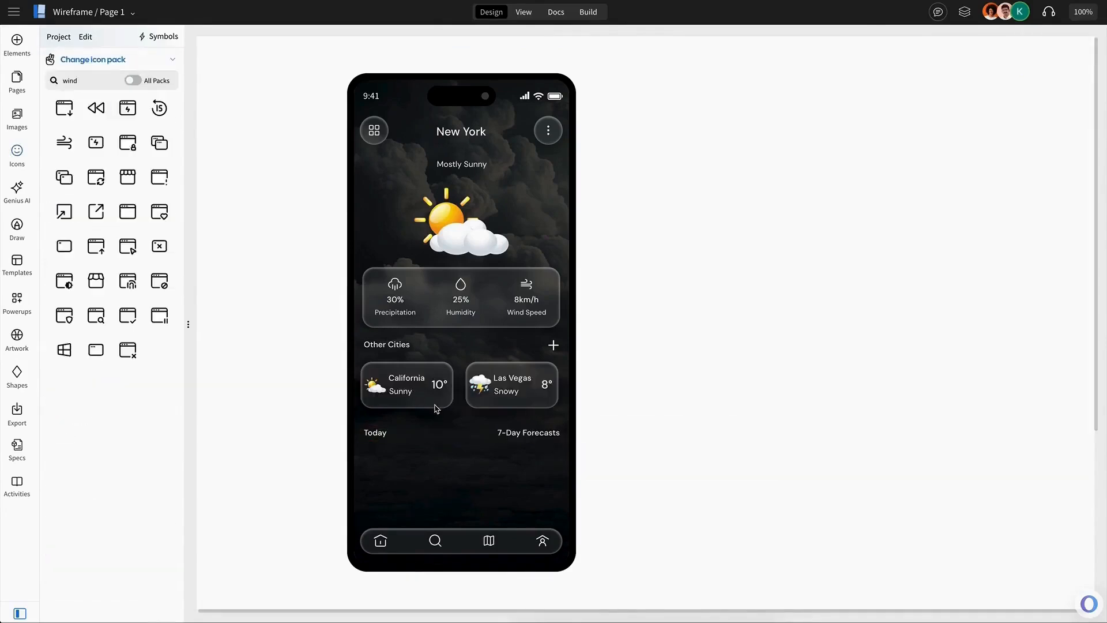
# Copy the California card and paste it below the Today heading, aligned to the left.
pyautogui.click(436, 404)
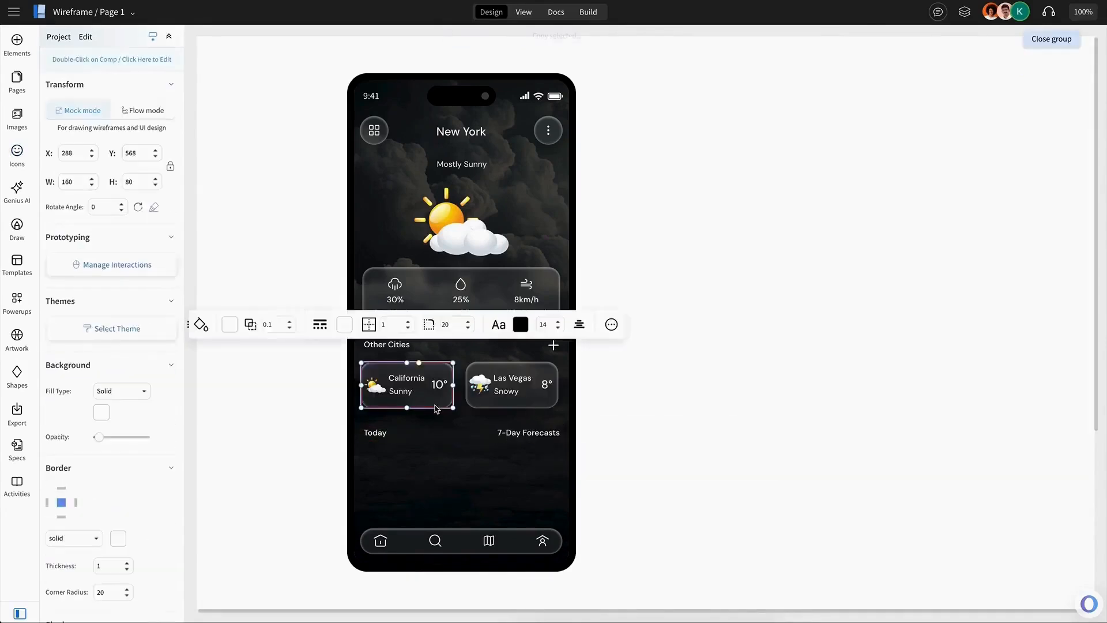
pyautogui.hotkey('ctrl', 'c')
pyautogui.hotkey('ctrl', 'v')
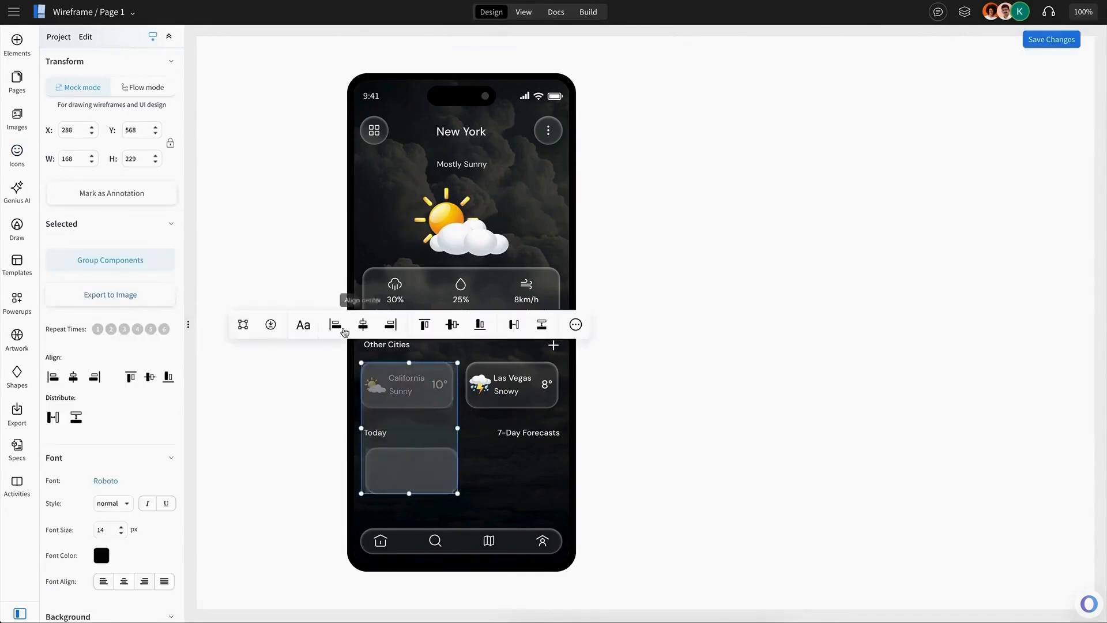
pyautogui.click(342, 329)
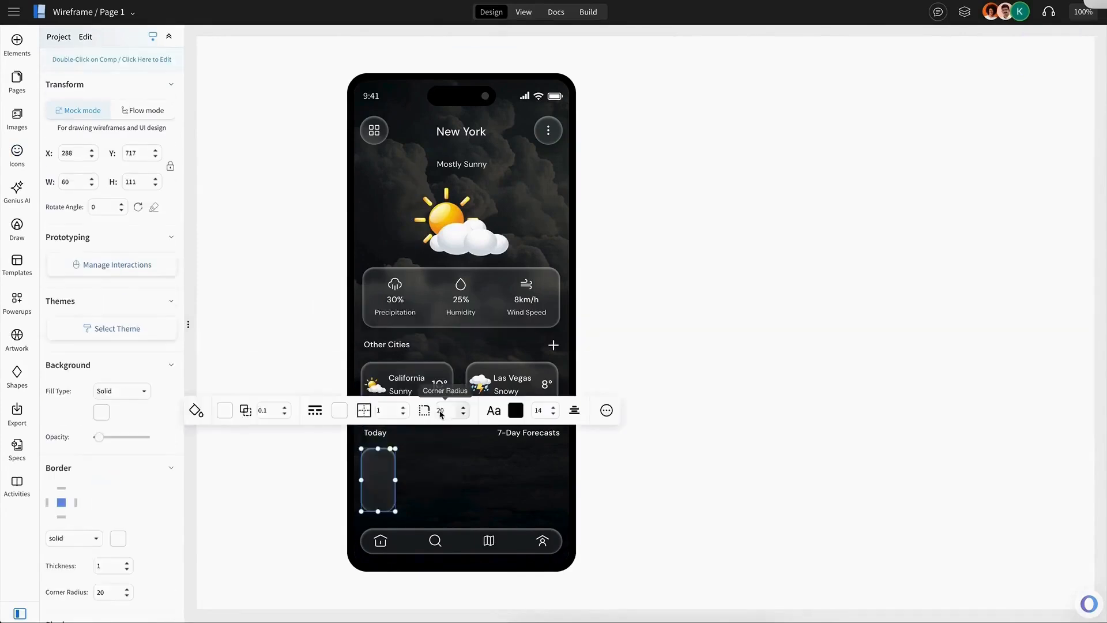
# Reshape the pasted card into a narrow hourly tile about 60 by 111 and duplicate it.
pyautogui.click(400, 492)
pyautogui.click(387, 491)
pyautogui.hotkey('ctrl', 'd')
pyautogui.moveTo(414, 511); pyautogui.dragTo(430, 487)
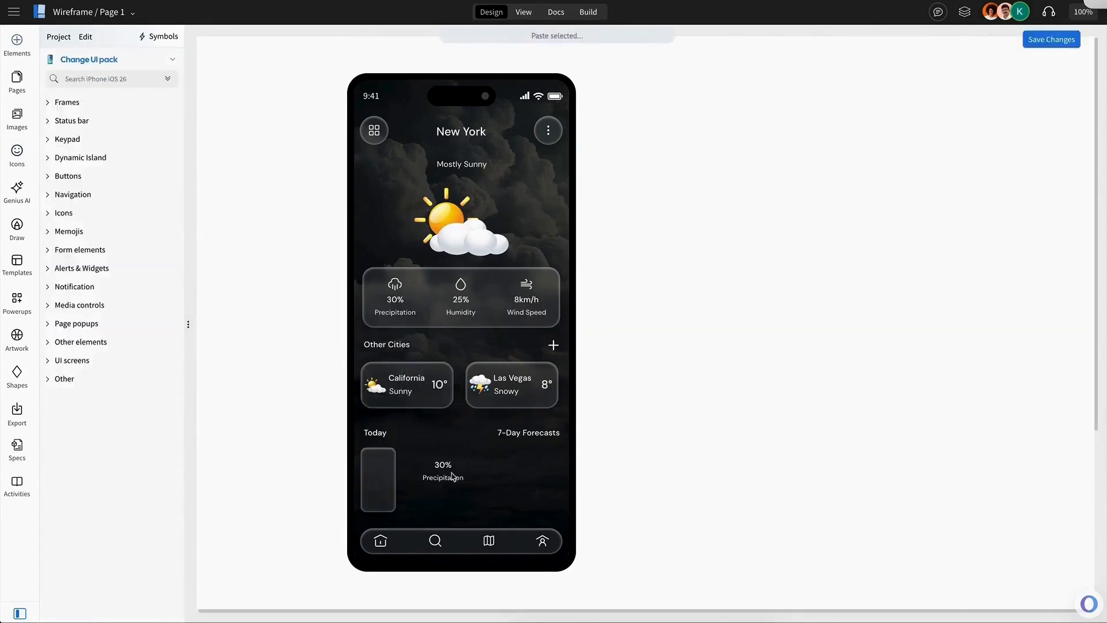
# Add a 10 AM time label and a 23° temperature inside the first hourly tile.
pyautogui.click(442, 467)
pyautogui.doubleClick(441, 468)
pyautogui.write('10')
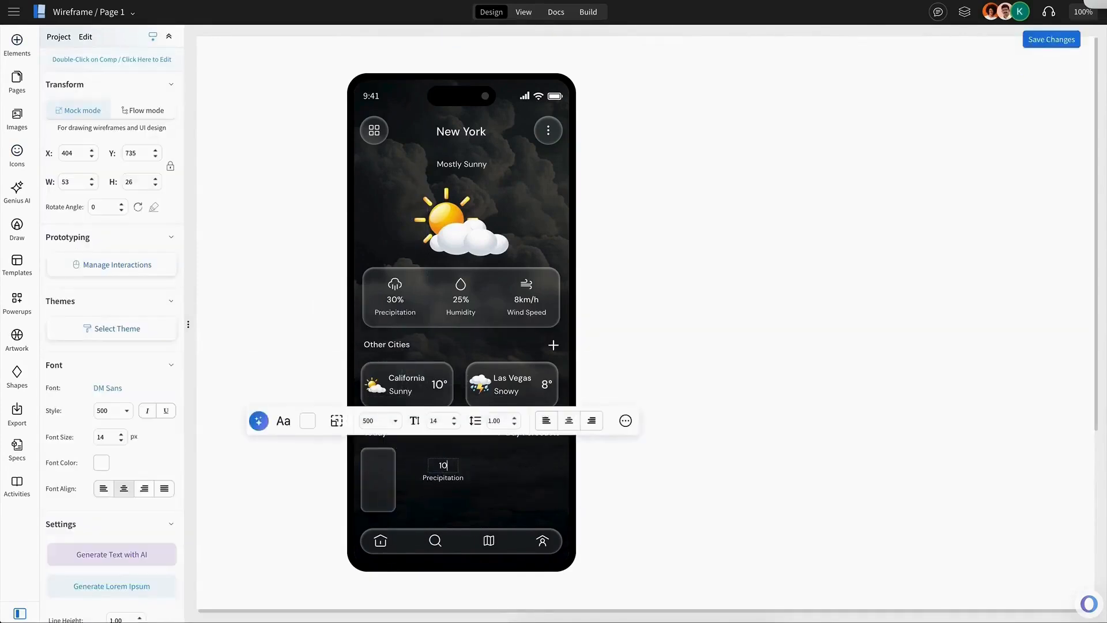
pyautogui.write('AM')
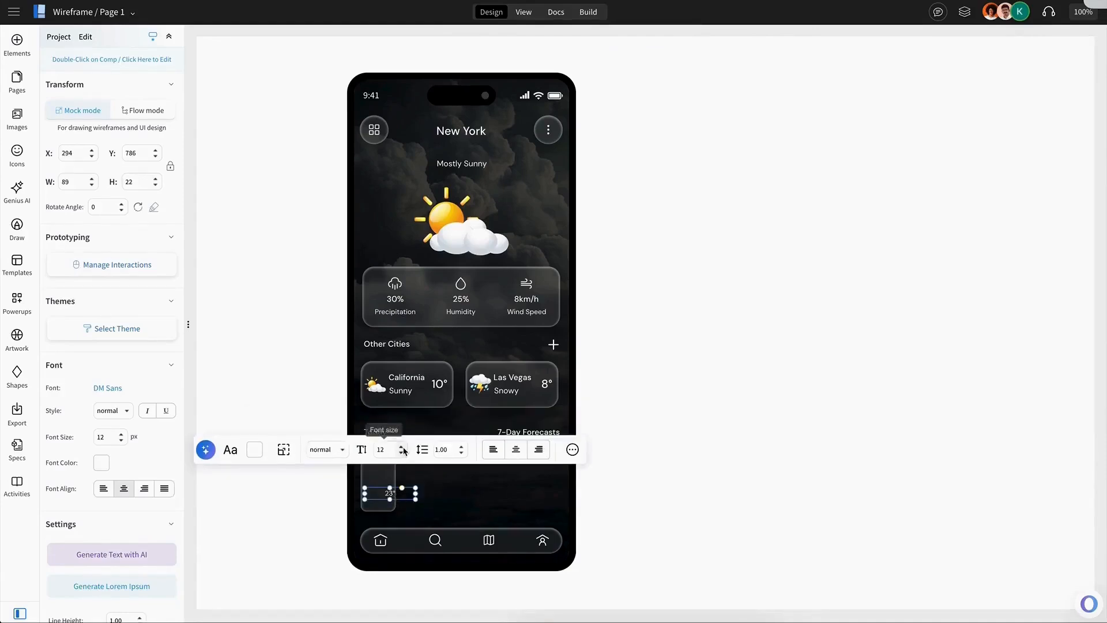
pyautogui.moveTo(417, 493); pyautogui.dragTo(379, 498)
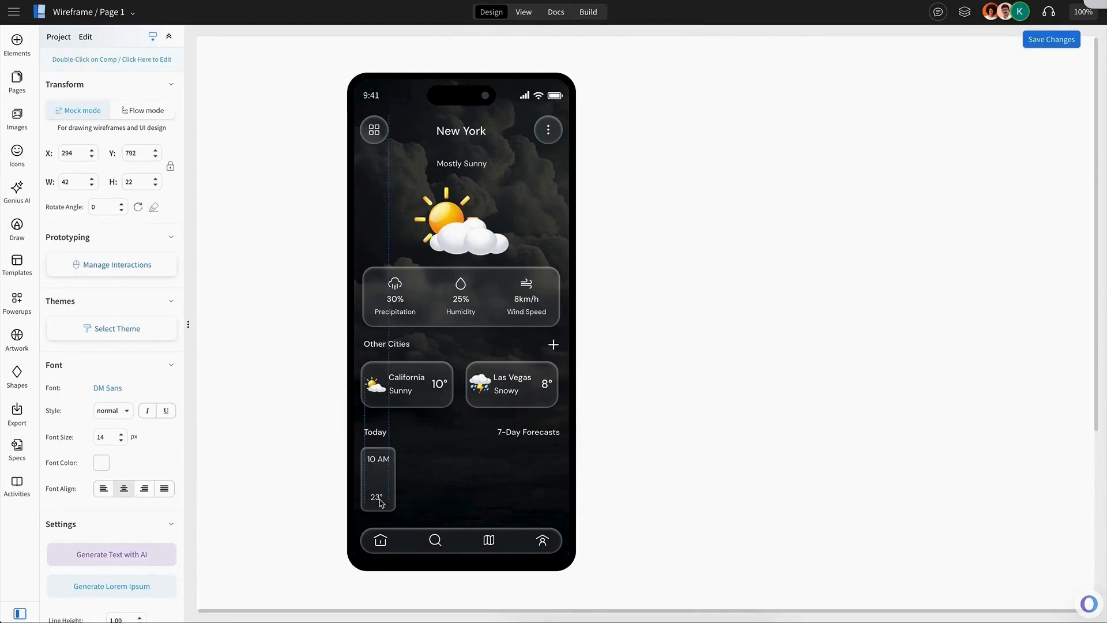
# Paste a weather icon into the first hourly tile between the time and temperature, group the tile and duplicate it.
pyautogui.click(389, 466)
pyautogui.moveTo(501, 436); pyautogui.dragTo(512, 432)
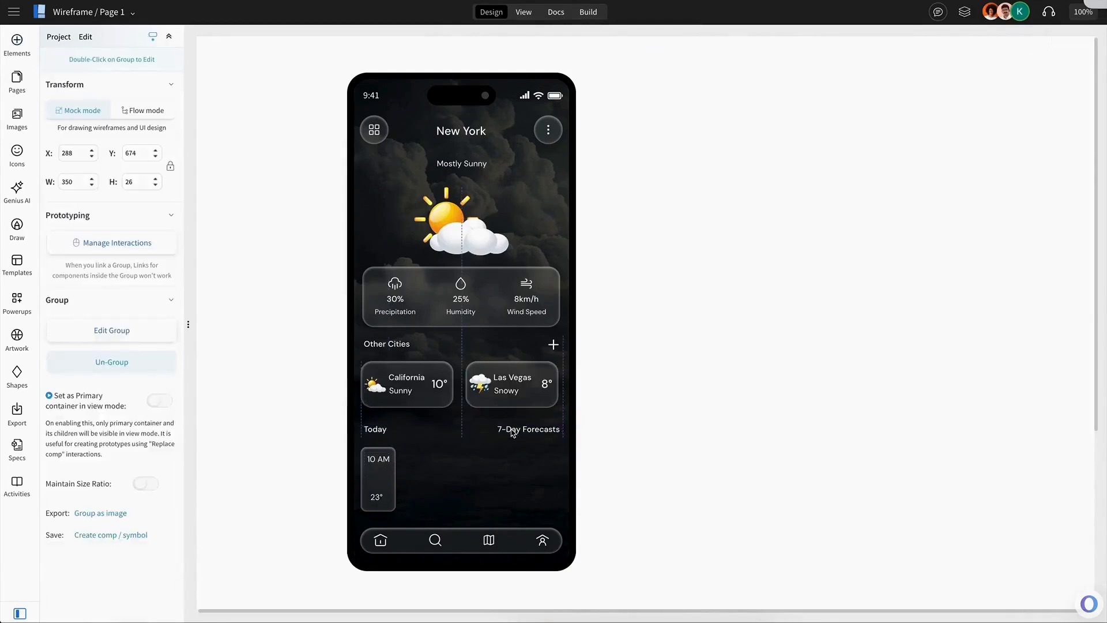
pyautogui.hotkey('ctrl', 'v')
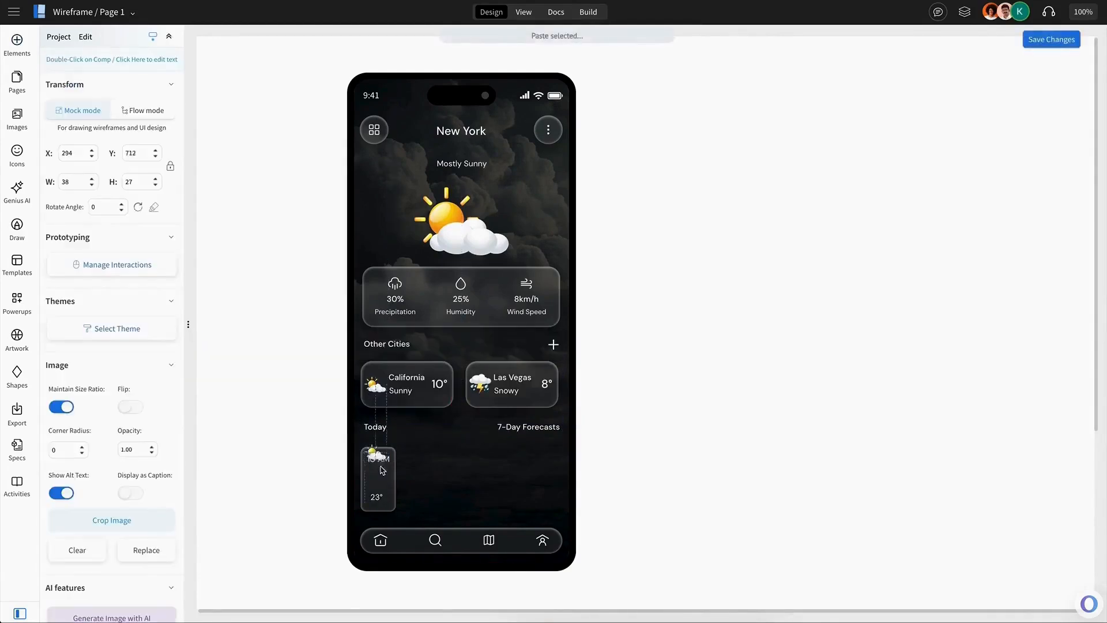
pyautogui.moveTo(383, 485); pyautogui.dragTo(414, 473)
pyautogui.click(381, 502)
pyautogui.hotkey('ctrl', 'g')
pyautogui.hotkey('ctrl', 'd')
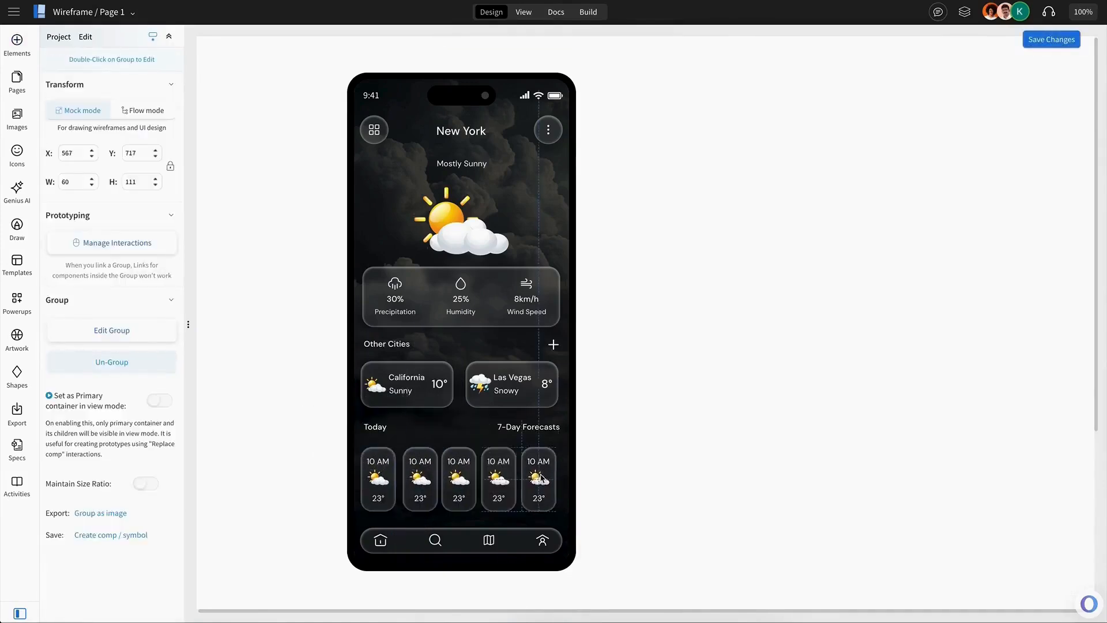
# In the 3 PM tile, swap the icon for thunder.svg and set its temperature to 12°.
pyautogui.doubleClick(540, 478)
pyautogui.click(16, 118)
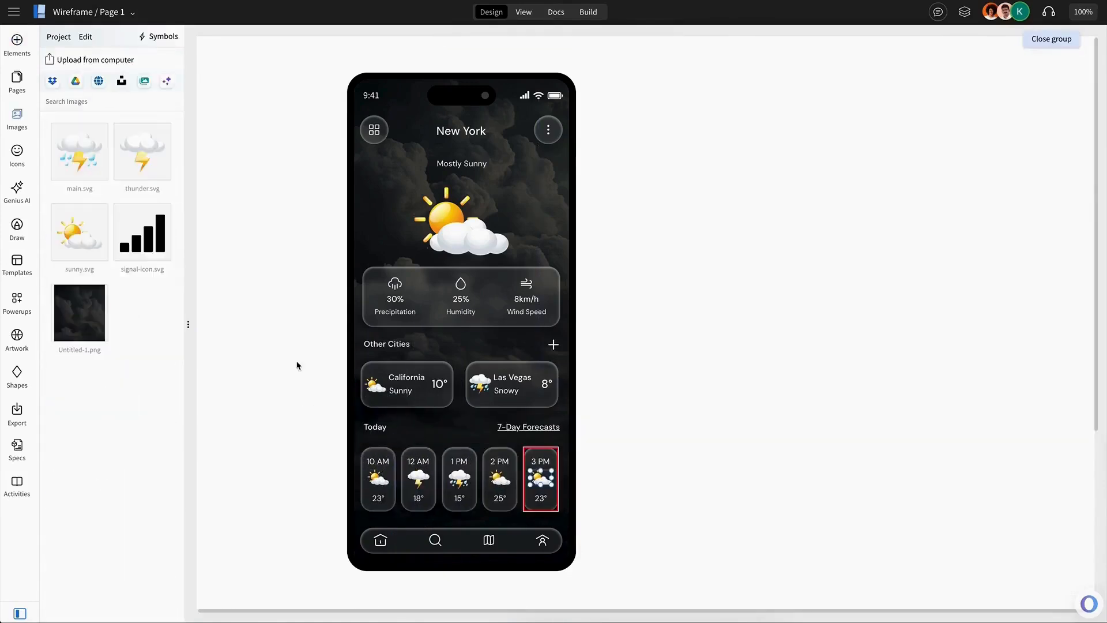
pyautogui.click(154, 168)
pyautogui.click(541, 500)
pyautogui.click(541, 499)
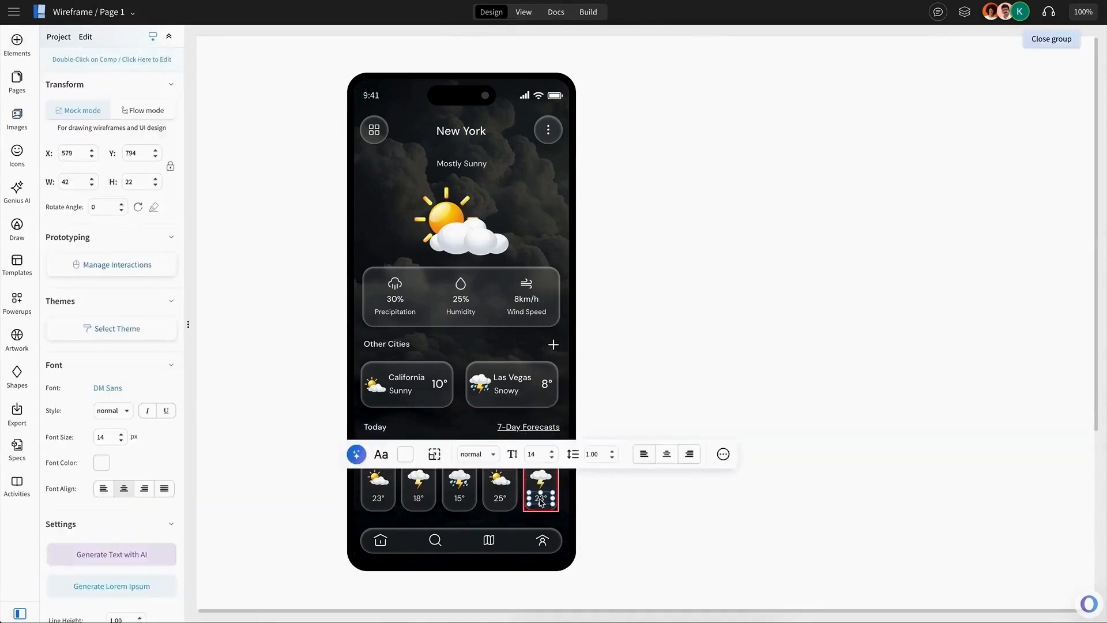
pyautogui.write('1')
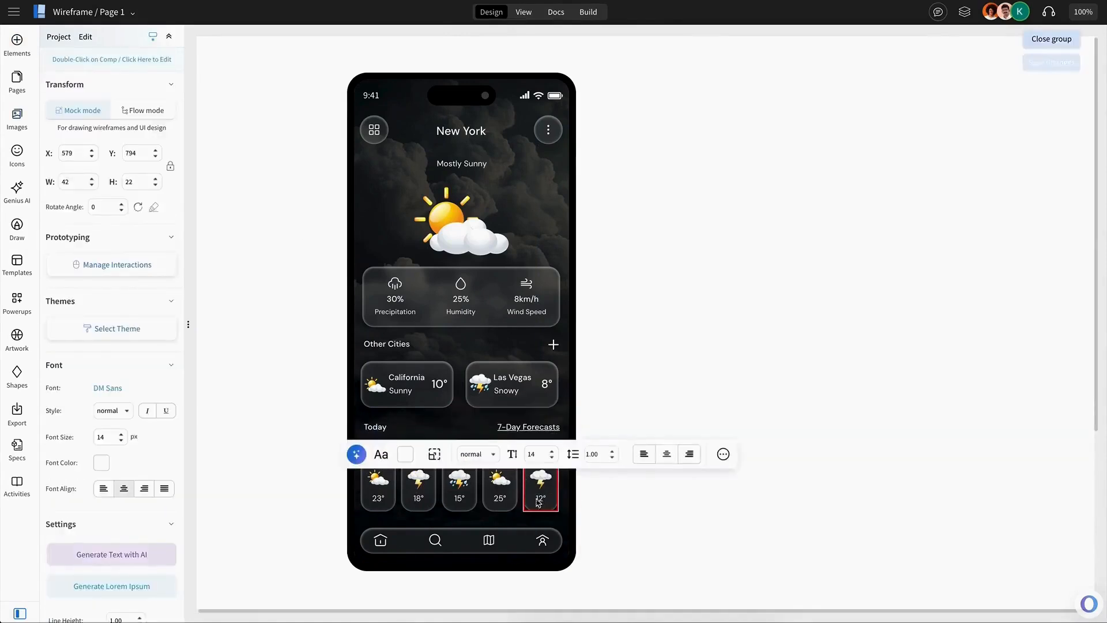
pyautogui.click(569, 513)
# Copy the whole phone screen and place the duplicate to the right of the original.
pyautogui.click(397, 489)
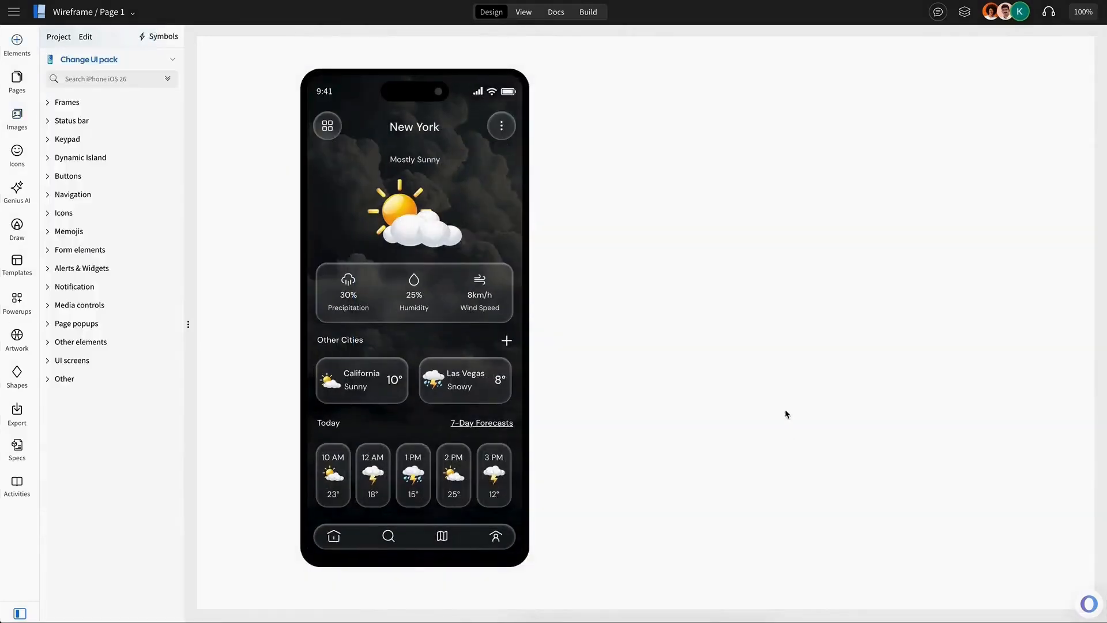
pyautogui.click(474, 263)
pyautogui.hotkey('ctrl', 'c')
pyautogui.hotkey('ctrl', 'v')
pyautogui.moveTo(474, 263); pyautogui.dragTo(699, 258)
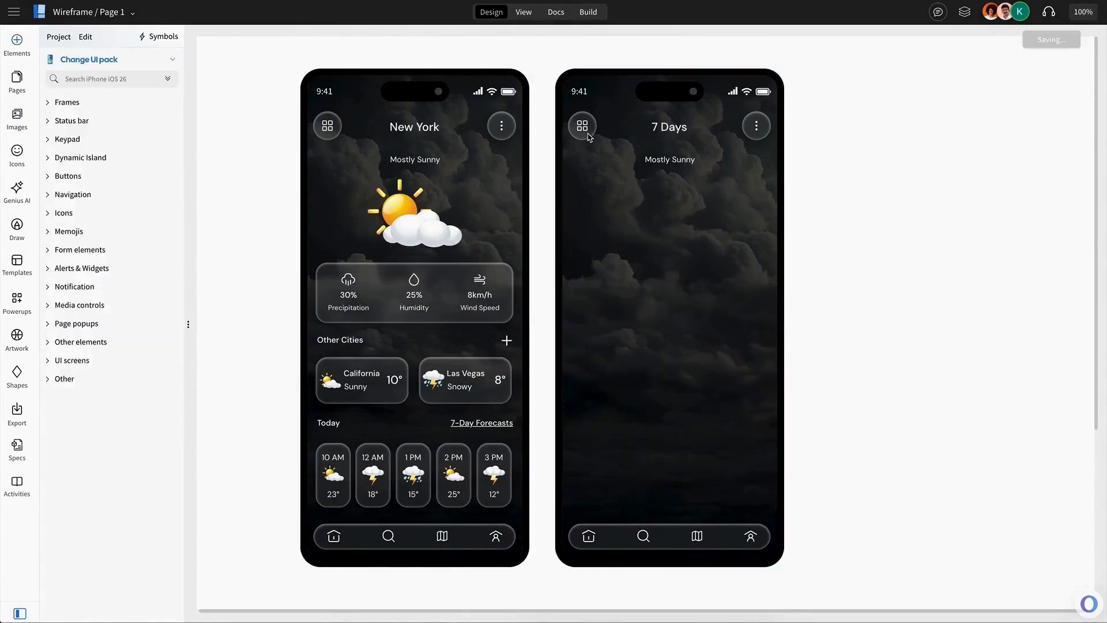
# Replace the second screen's menu icon with a left-arrow icon.
pyautogui.doubleClick(589, 136)
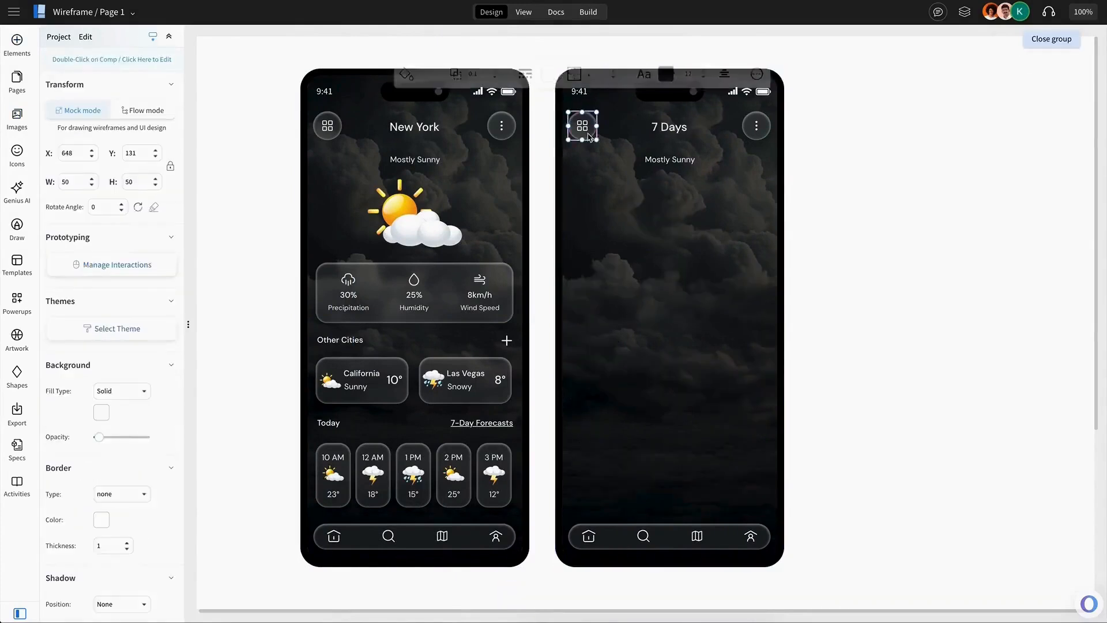
pyautogui.click(442, 82)
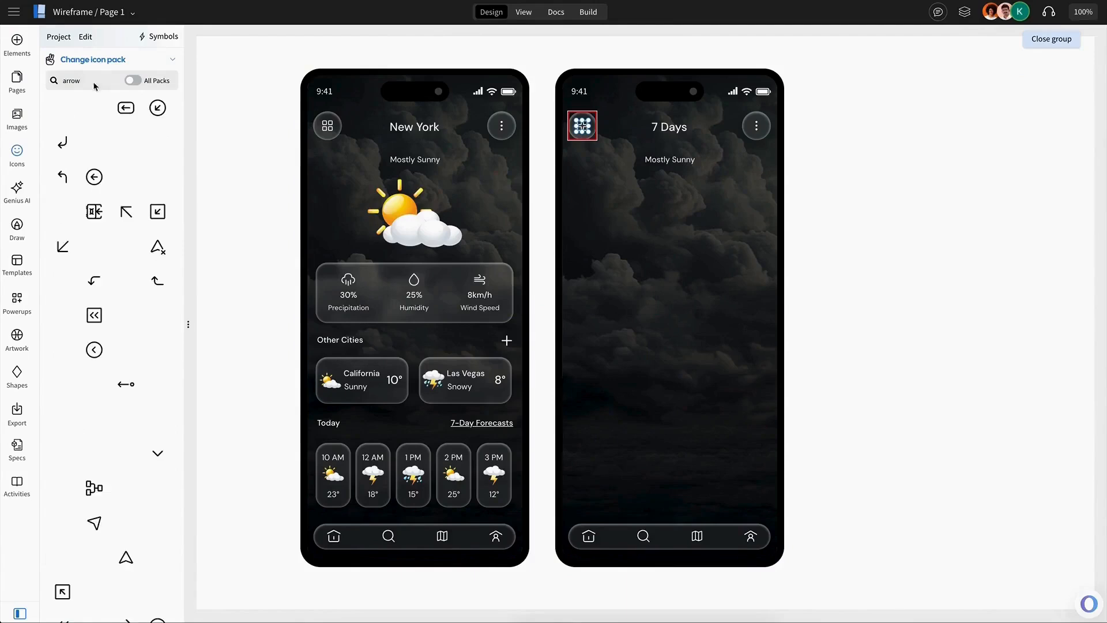
pyautogui.click(126, 186)
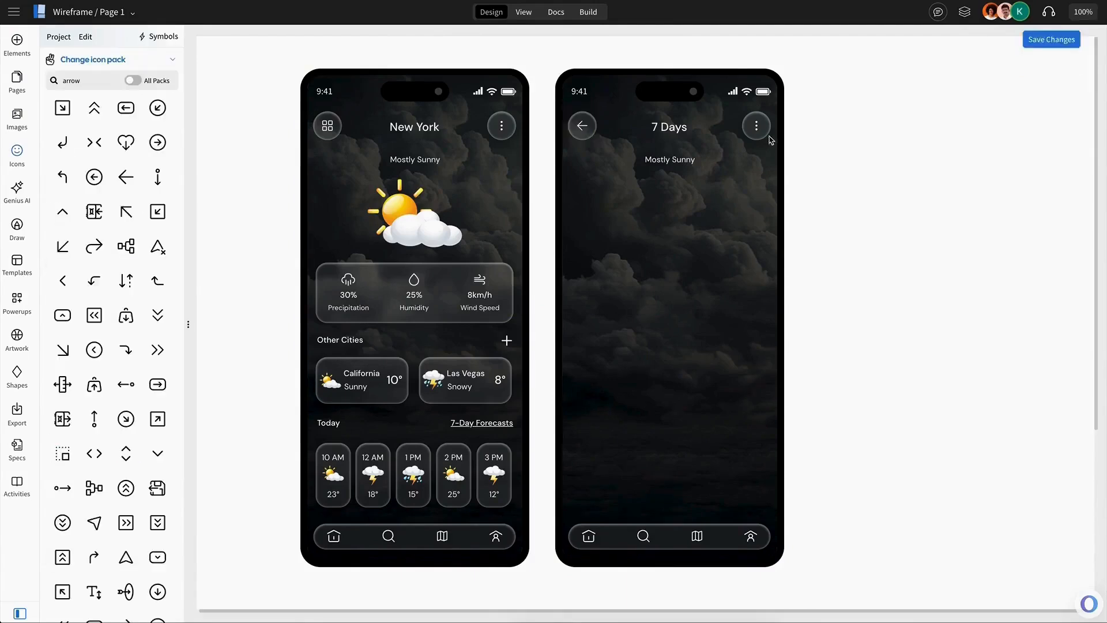
# Delete the Mostly Sunny subtitle on the second screen and stretch the large top card slightly taller.
pyautogui.click(672, 160)
pyautogui.press('Delete')
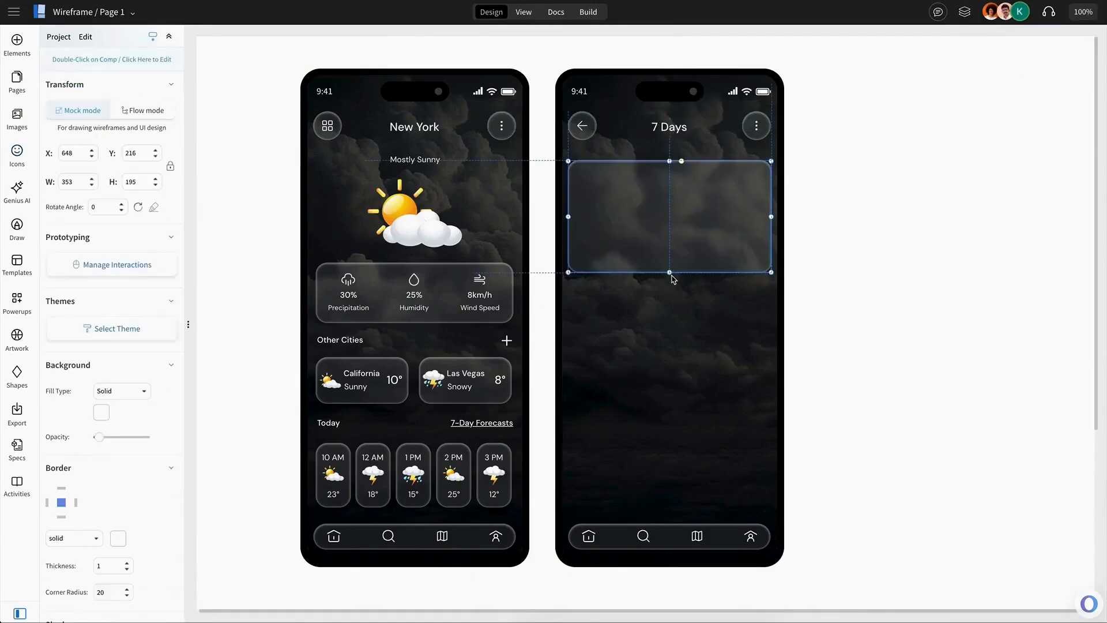
pyautogui.moveTo(672, 273); pyautogui.dragTo(672, 280)
pyautogui.click(887, 285)
# Copy the California card's temperature into the large card's top right and edit it to 23°/18°.
pyautogui.click(395, 379)
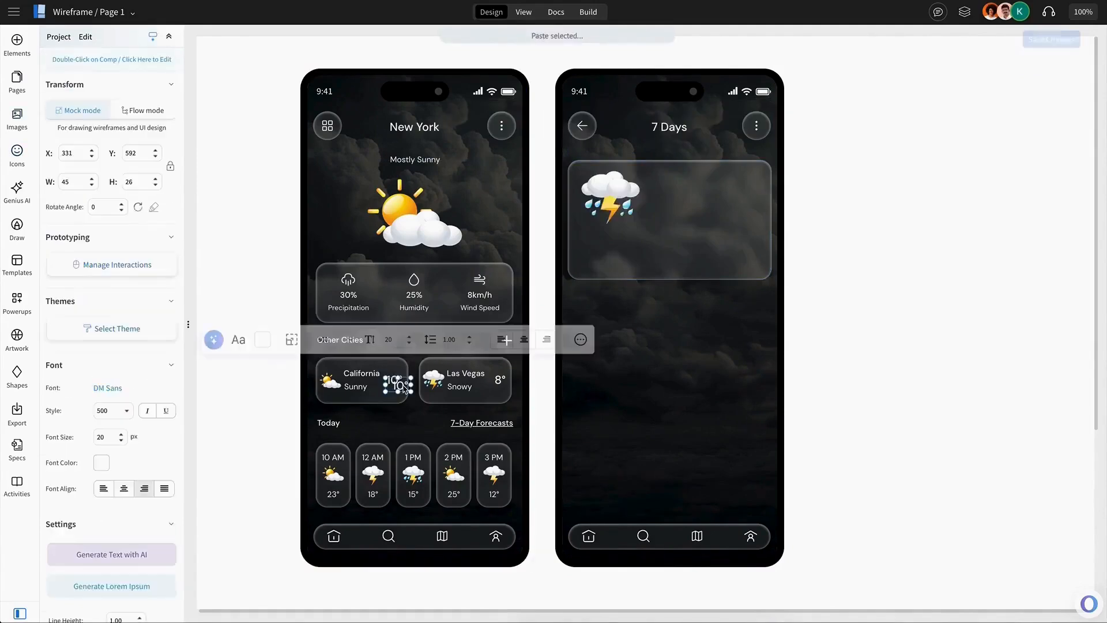
pyautogui.hotkey('ctrl', 'c')
pyautogui.hotkey('ctrl', 'v')
pyautogui.moveTo(674, 237); pyautogui.dragTo(733, 215)
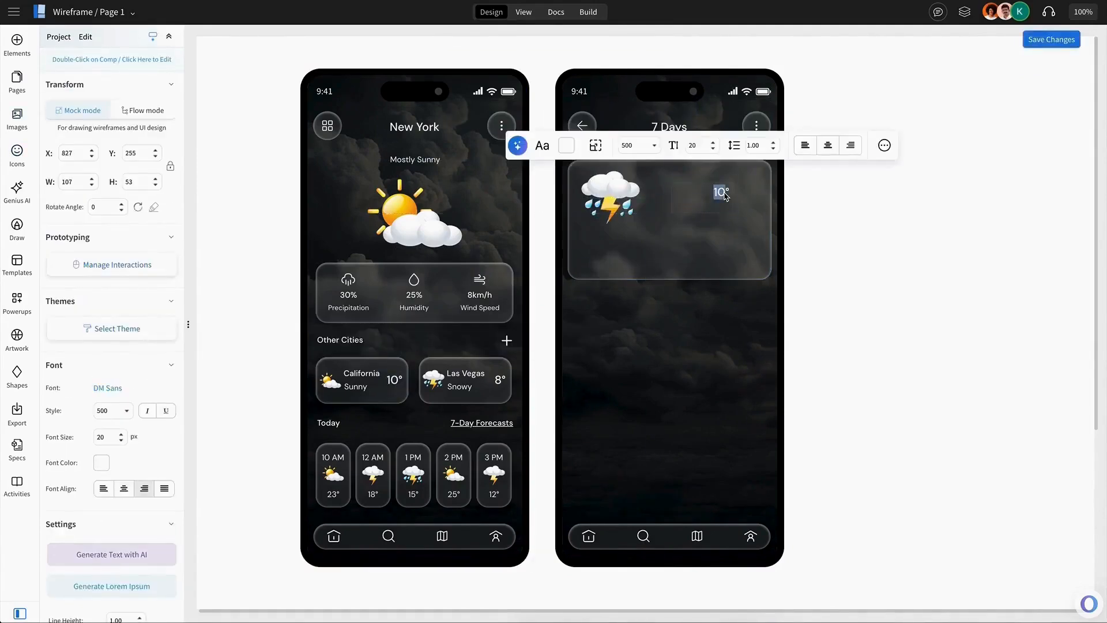
pyautogui.write('23°/18')
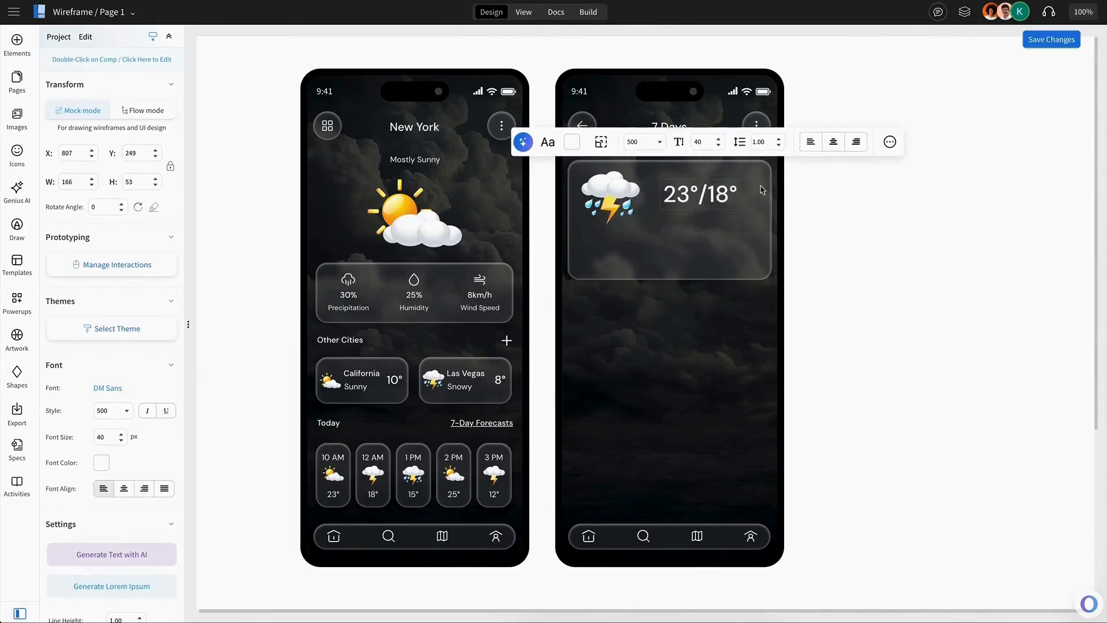
# Make the /18° part subscript at font size 24 and reposition the temperature in the card.
pyautogui.moveTo(699, 195); pyautogui.dragTo(738, 195)
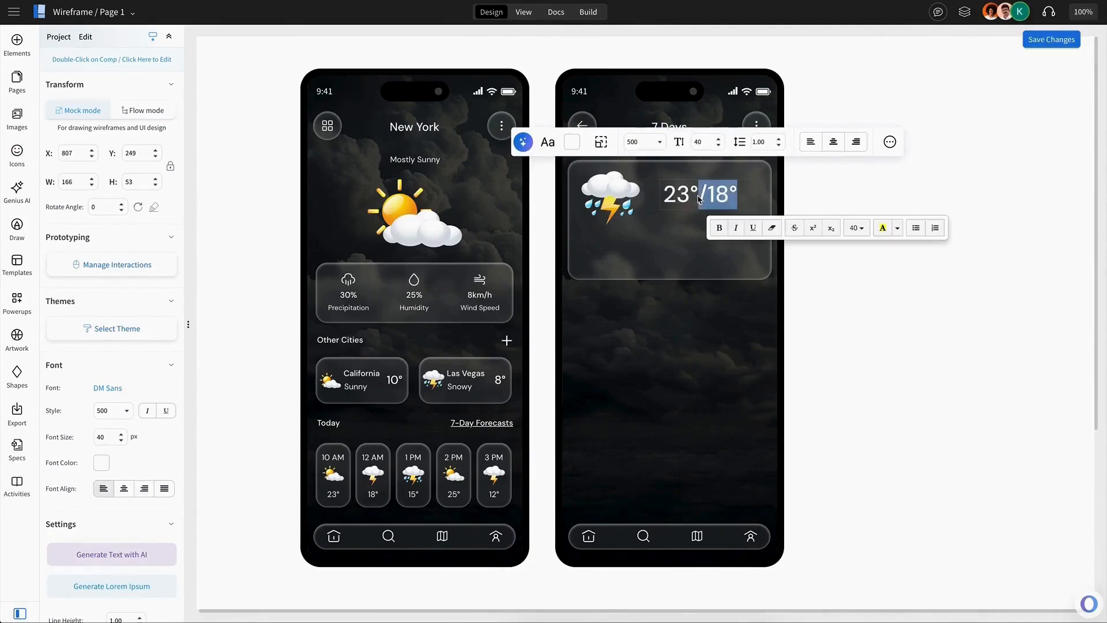
pyautogui.click(833, 229)
pyautogui.click(860, 234)
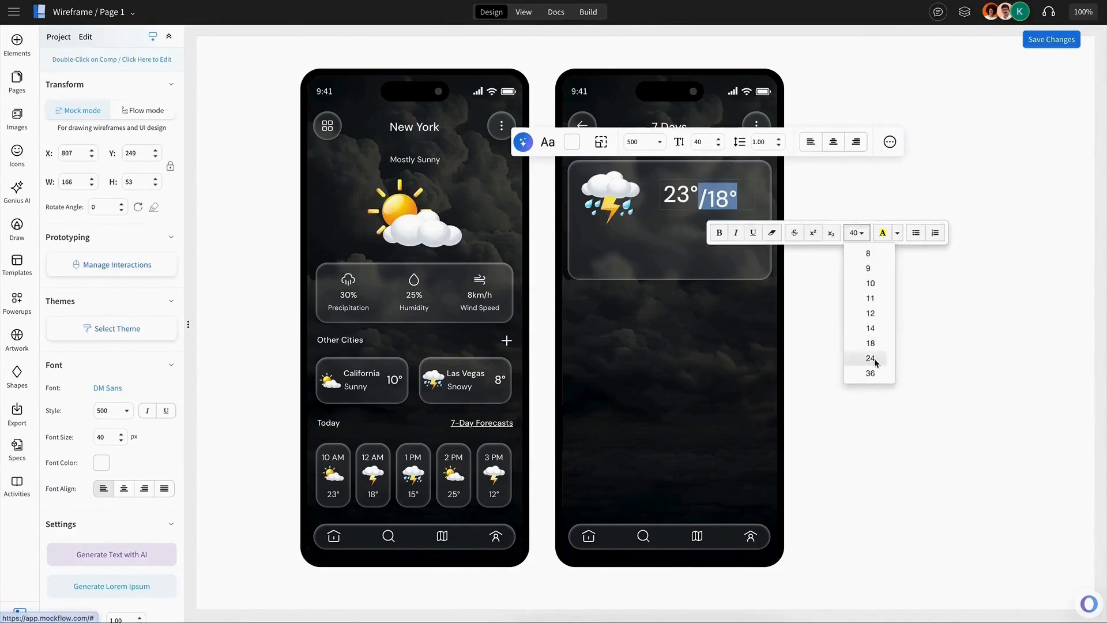
pyautogui.click(875, 362)
pyautogui.click(718, 221)
pyautogui.moveTo(699, 201)
pyautogui.mouseDown()
pyautogui.moveTo(745, 197)
pyautogui.moveTo(703, 213)
pyautogui.mouseUp()
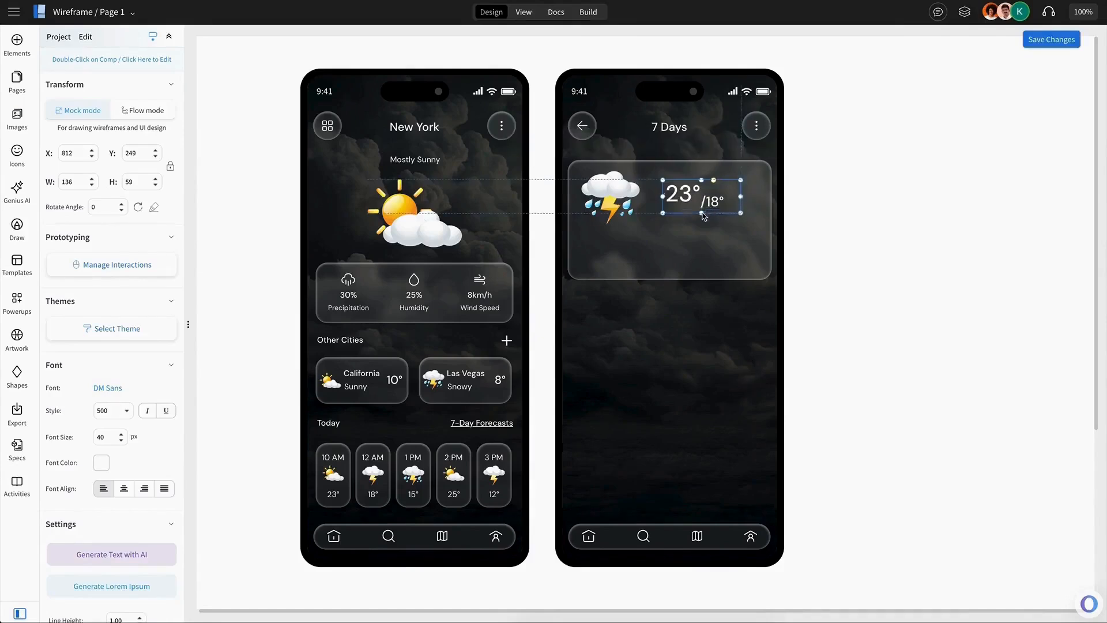
# Copy the precipitation, humidity and wind speed stats row into the large card below the icon.
pyautogui.doubleClick(414, 293)
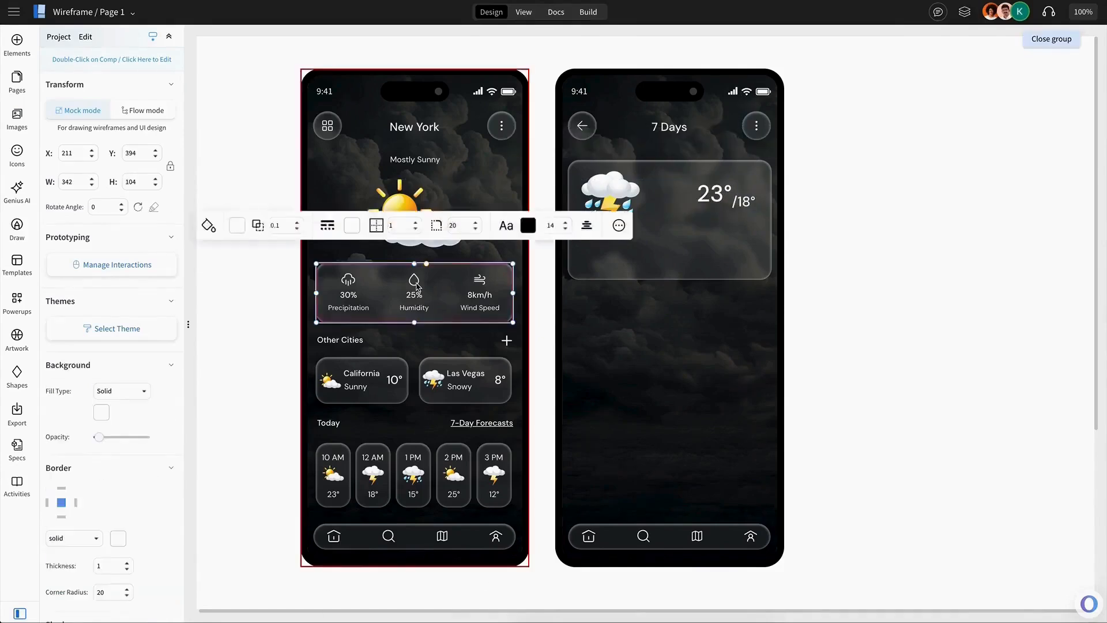
pyautogui.doubleClick(414, 293)
pyautogui.keyDown('shift'); pyautogui.click(348, 287); pyautogui.keyUp('shift')
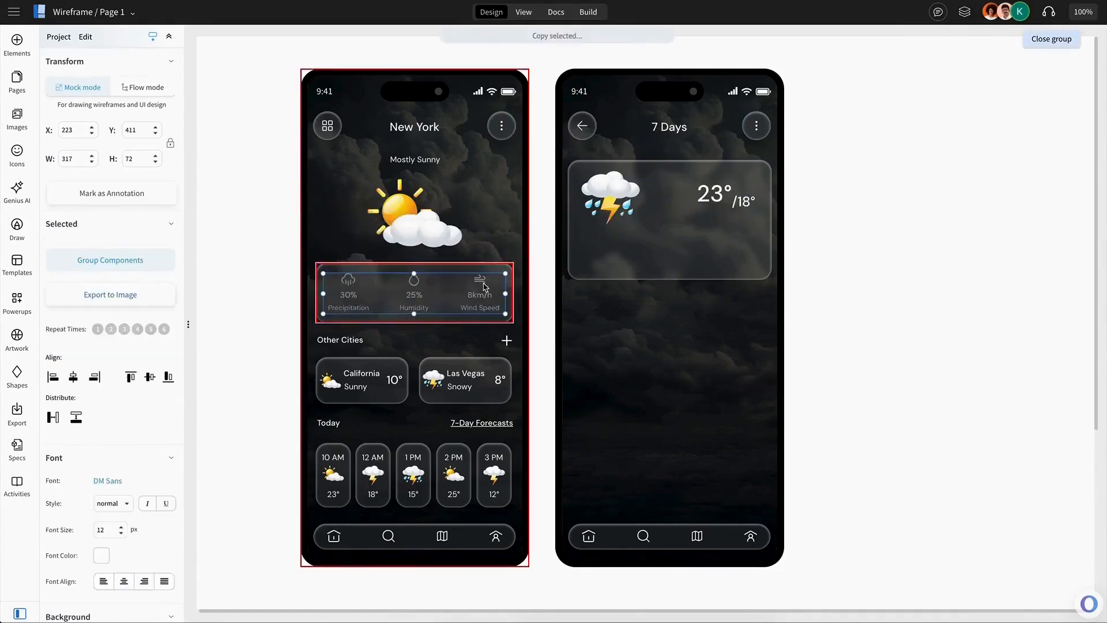
pyautogui.hotkey('ctrl', 'v')
pyautogui.moveTo(485, 301); pyautogui.dragTo(739, 251)
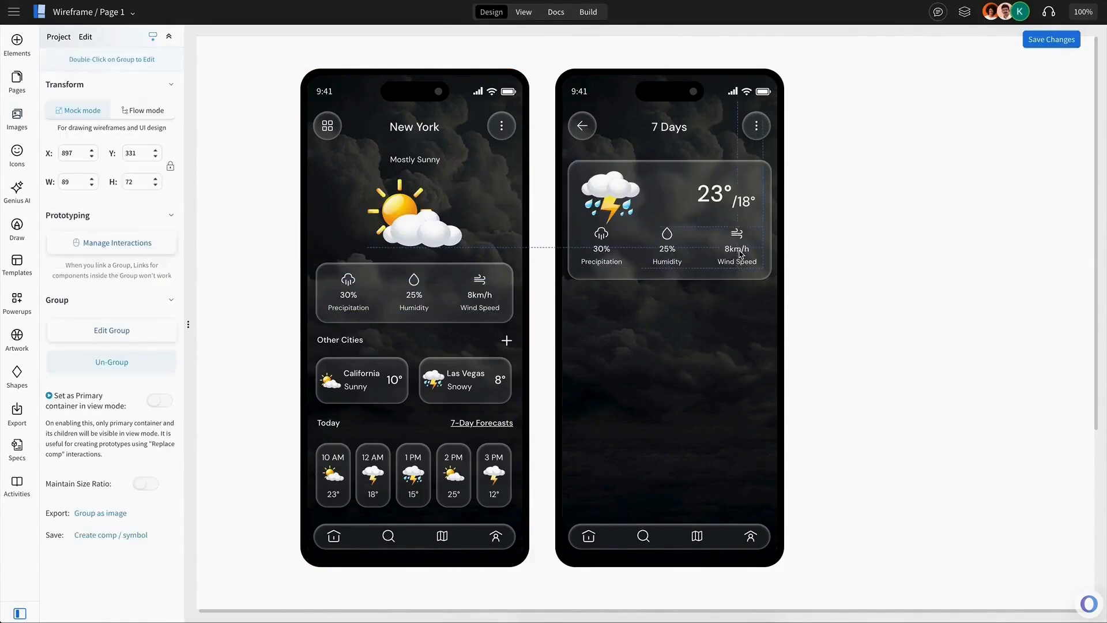
# Distribute the three stats evenly across the large card.
pyautogui.keyDown('shift'); pyautogui.click(667, 252); pyautogui.keyUp('shift')
pyautogui.keyDown('shift'); pyautogui.click(605, 252); pyautogui.keyUp('shift')
pyautogui.click(712, 191)
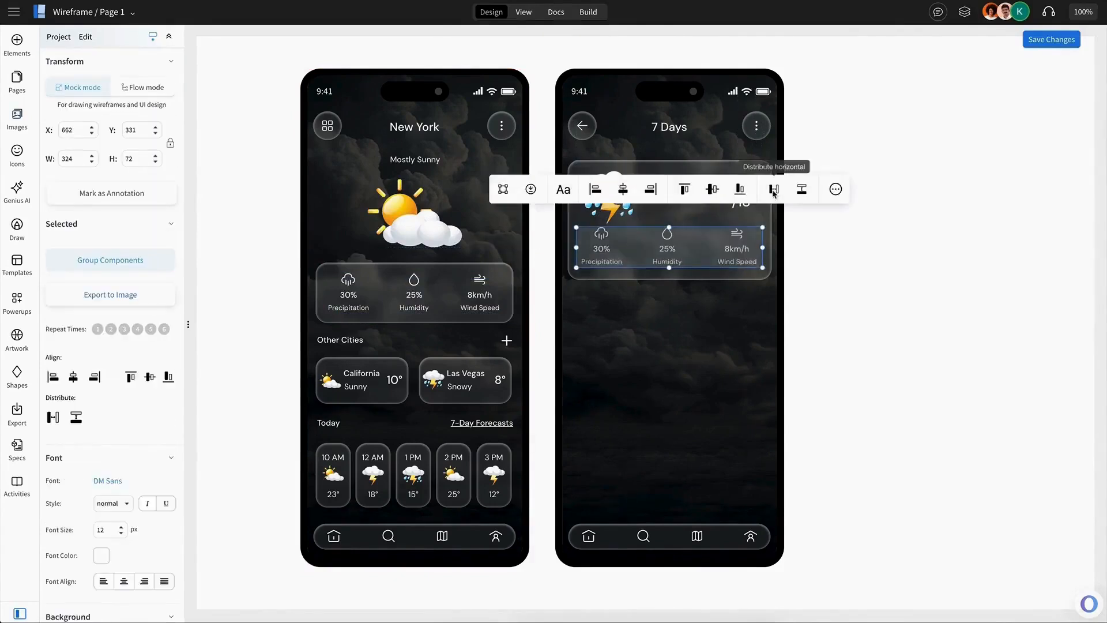
pyautogui.click(773, 190)
pyautogui.click(772, 206)
# Copy the Other Cities heading below the large card and rename it Monday.
pyautogui.doubleClick(365, 339)
pyautogui.hotkey('ctrl', 'c')
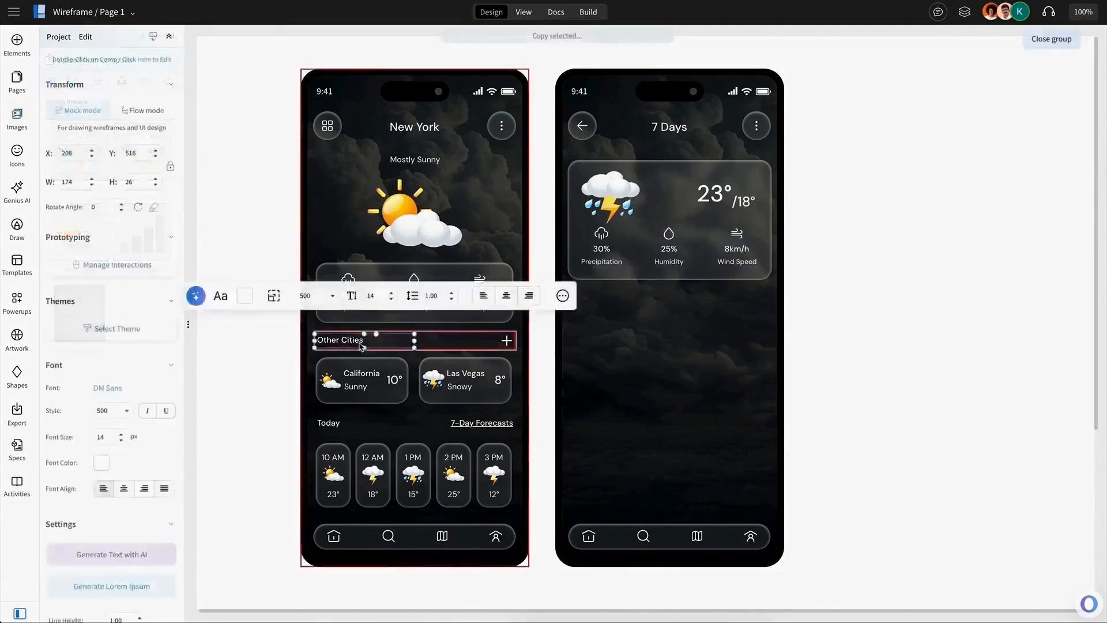
pyautogui.hotkey('ctrl', 'v')
pyautogui.moveTo(362, 346); pyautogui.dragTo(609, 314)
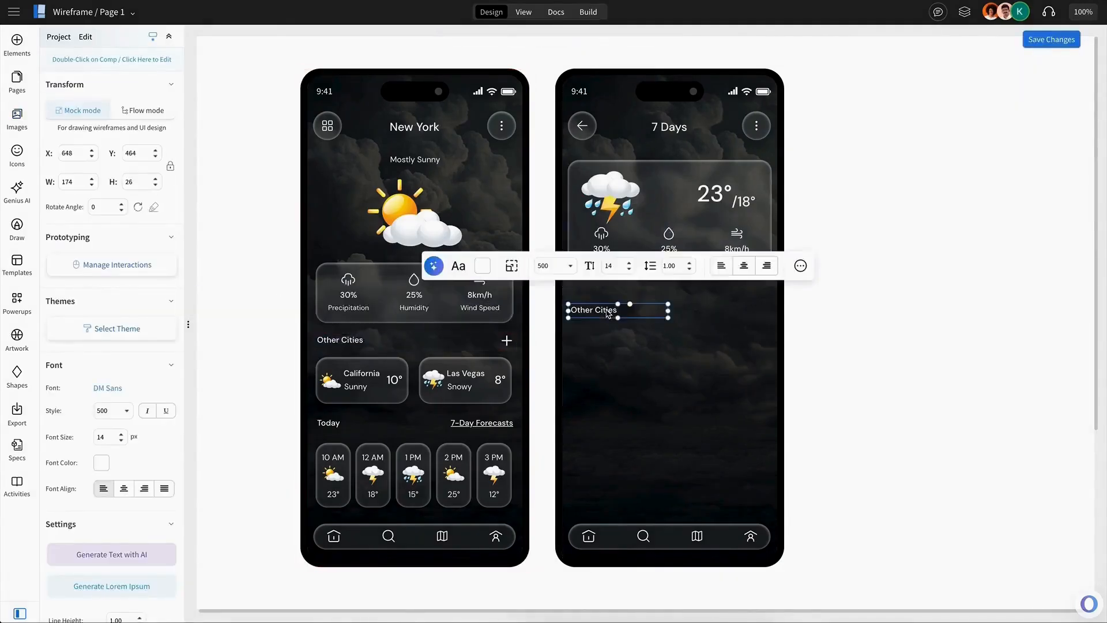
pyautogui.doubleClick(608, 312)
pyautogui.write('Monday')
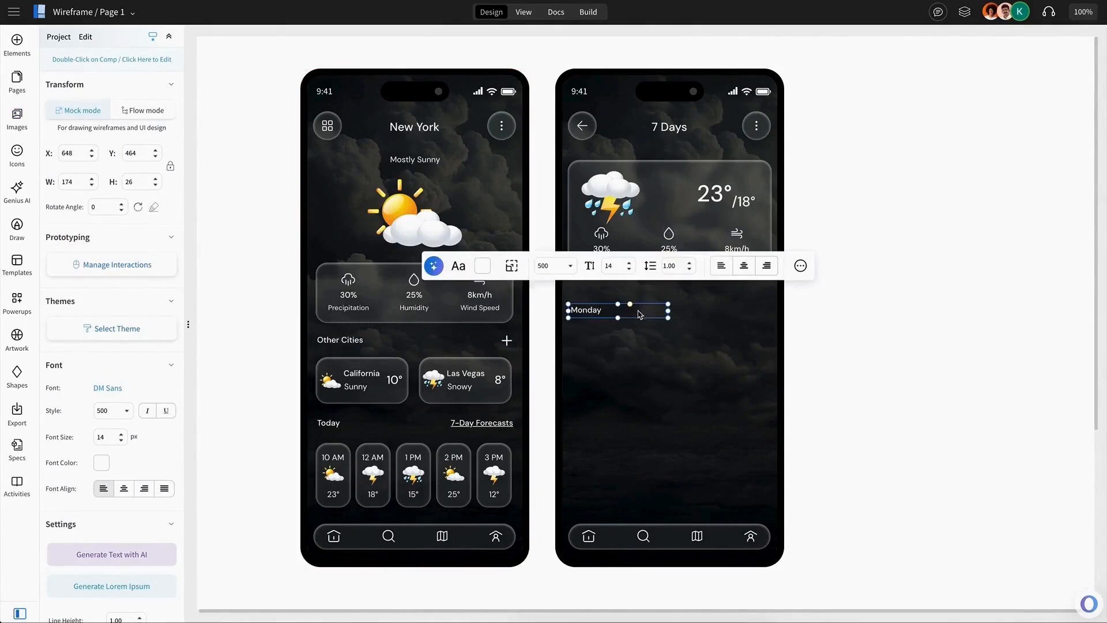
# Narrow the Monday label, place a sunny icon beside it and align both to their vertical middles.
pyautogui.moveTo(668, 313); pyautogui.dragTo(625, 312)
pyautogui.click(640, 340)
pyautogui.click(695, 183)
pyautogui.keyDown('shift'); pyautogui.click(586, 310); pyautogui.keyUp('shift')
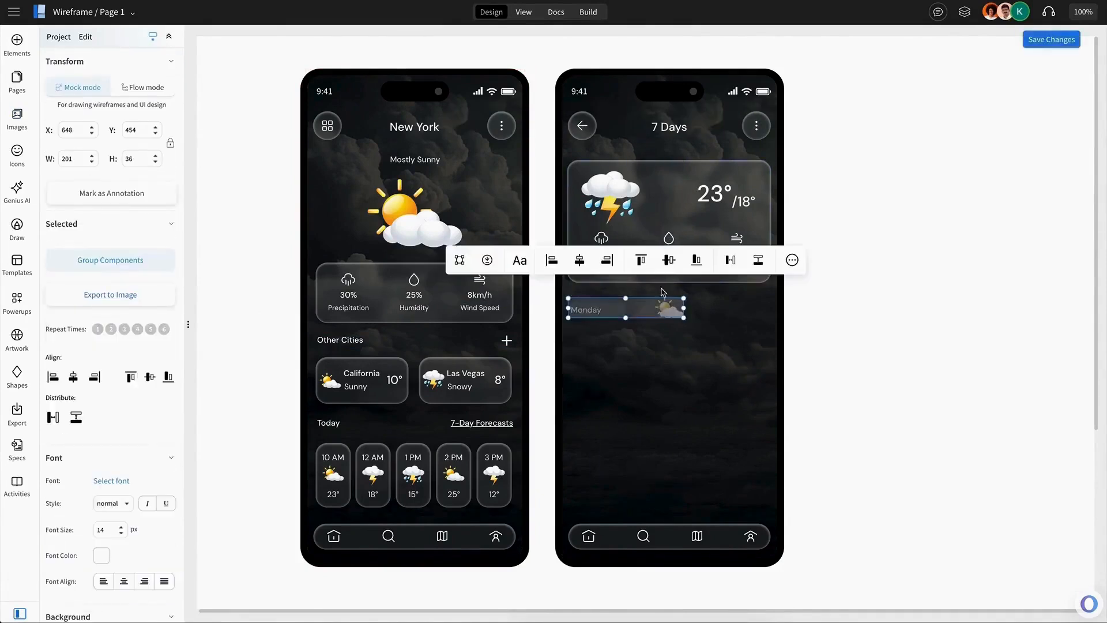
pyautogui.click(667, 260)
# Duplicate the Monday label, move it right of the icon and rename it Sunny.
pyautogui.click(669, 328)
pyautogui.moveTo(596, 314); pyautogui.dragTo(655, 340)
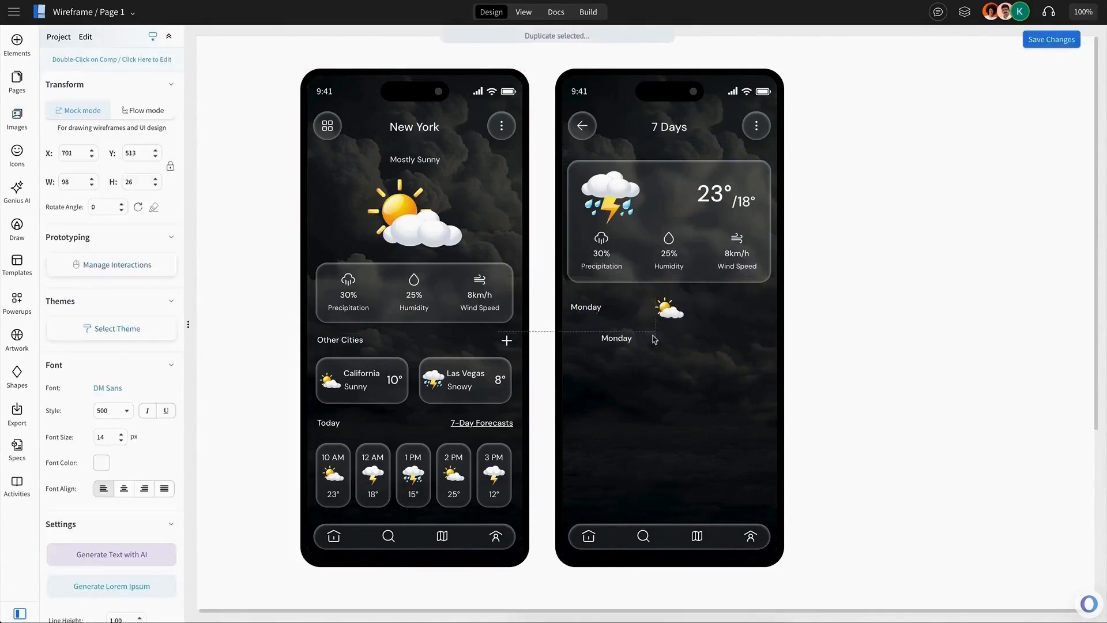
pyautogui.doubleClick(702, 311)
pyautogui.write('Sunny')
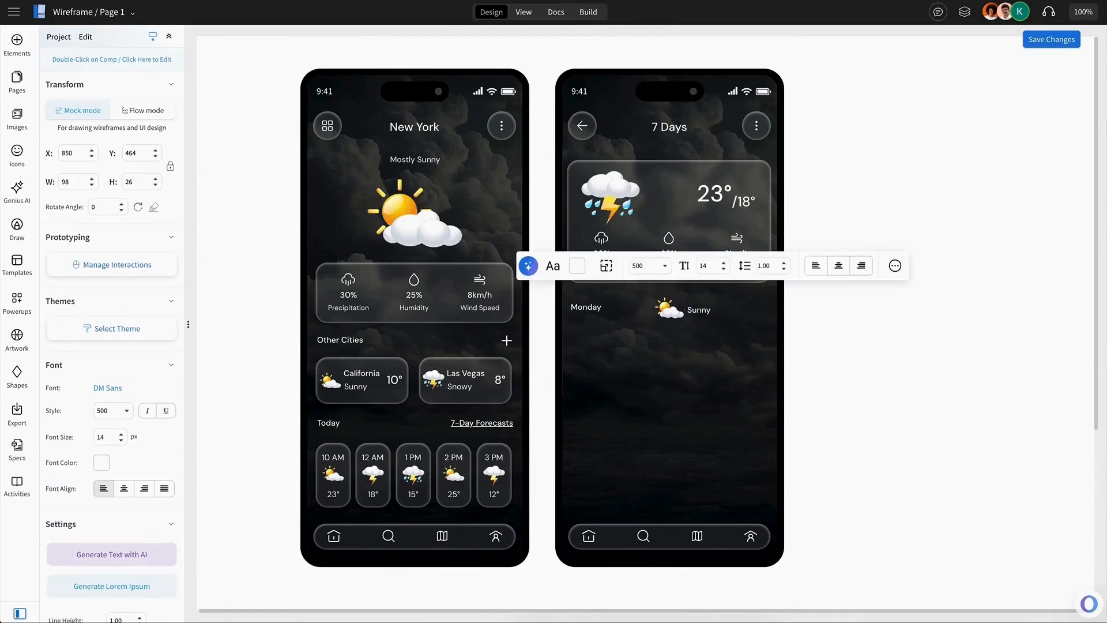
# Set the Sunny label to normal weight with a grey colour and move it closer to the icon.
pyautogui.click(708, 310)
pyautogui.click(666, 266)
pyautogui.click(645, 320)
pyautogui.click(577, 267)
pyautogui.click(671, 364)
pyautogui.click(704, 340)
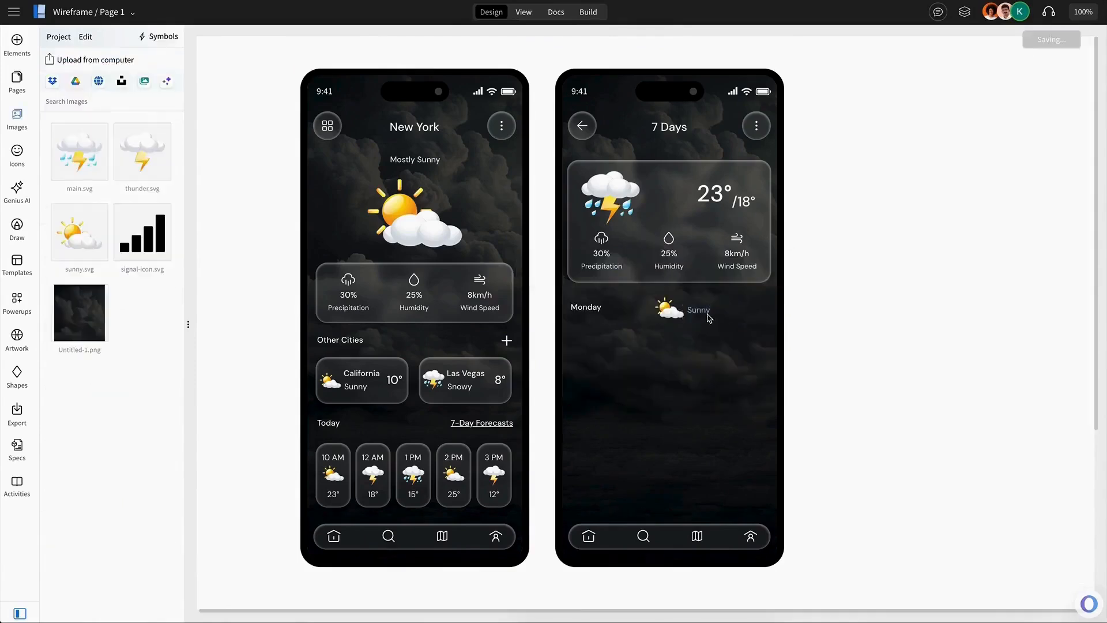
pyautogui.click(707, 314)
pyautogui.keyDown('shift'); pyautogui.click(666, 314); pyautogui.keyUp('shift')
pyautogui.moveTo(703, 313); pyautogui.dragTo(692, 313)
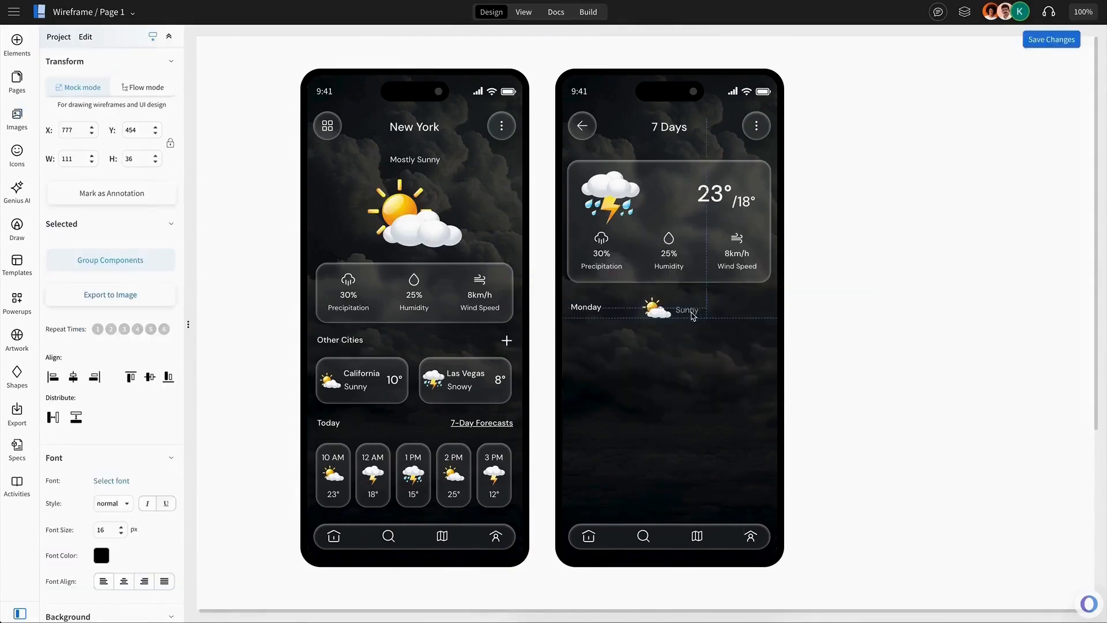
# Select all items of the Monday row and align them to their vertical middles.
pyautogui.click(592, 311)
pyautogui.keyDown('shift'); pyautogui.click(726, 311); pyautogui.keyUp('shift')
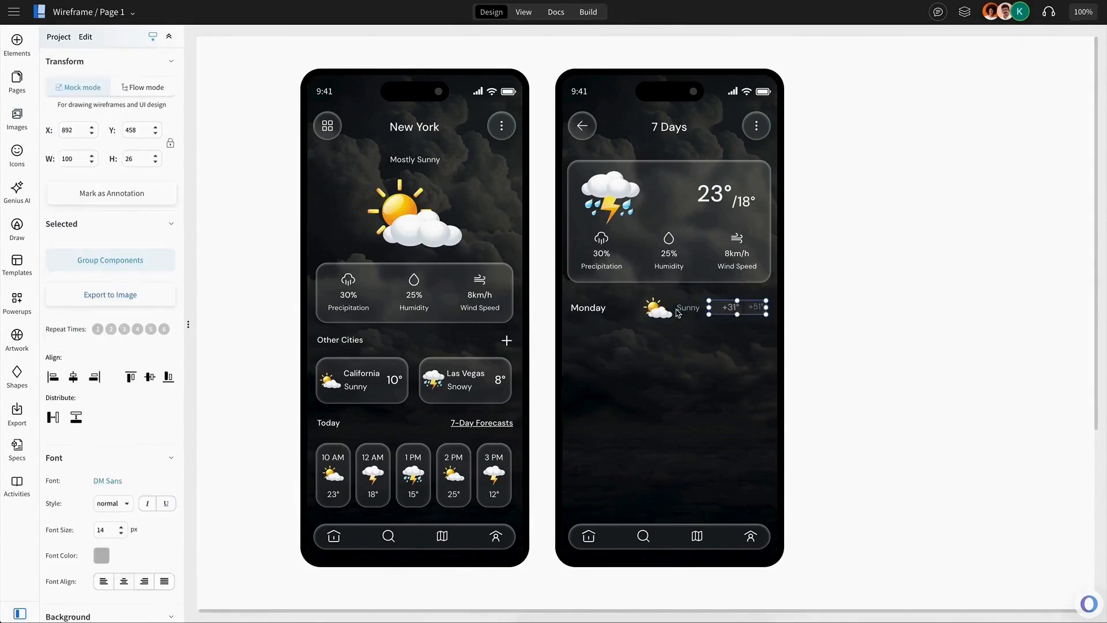
pyautogui.keyDown('shift'); pyautogui.click(679, 310); pyautogui.keyUp('shift')
pyautogui.keyDown('shift'); pyautogui.click(660, 310); pyautogui.keyUp('shift')
pyautogui.keyDown('shift'); pyautogui.click(613, 312); pyautogui.keyUp('shift')
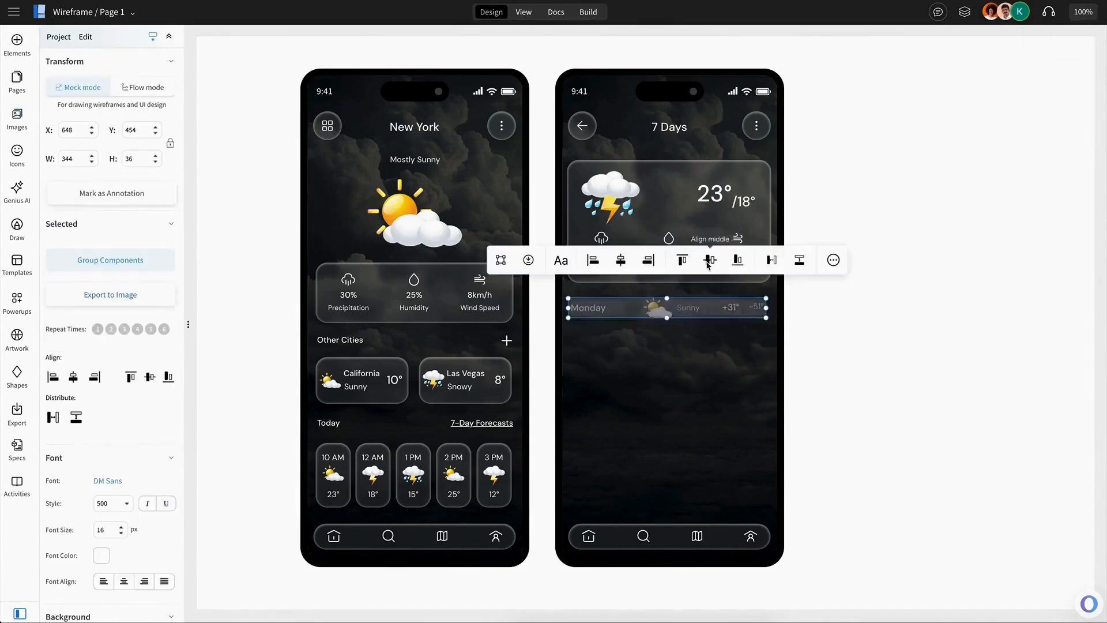
pyautogui.click(729, 380)
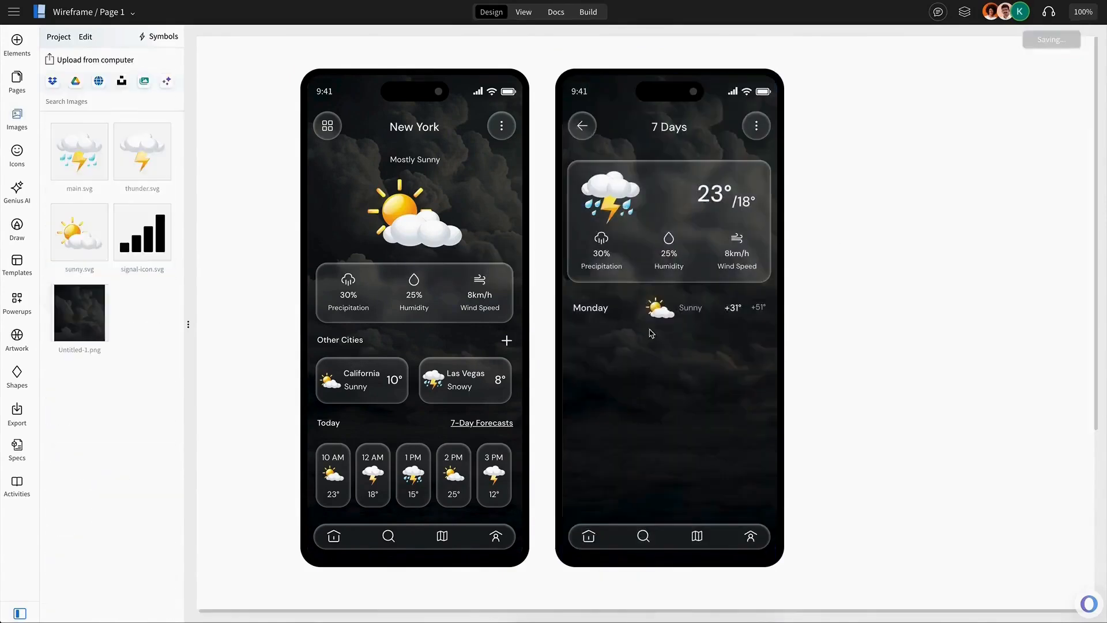
# Duplicate the Monday row and move the copy below it.
pyautogui.click(670, 316)
pyautogui.hotkey('ctrl', 'd')
pyautogui.moveTo(669, 317); pyautogui.dragTo(667, 352)
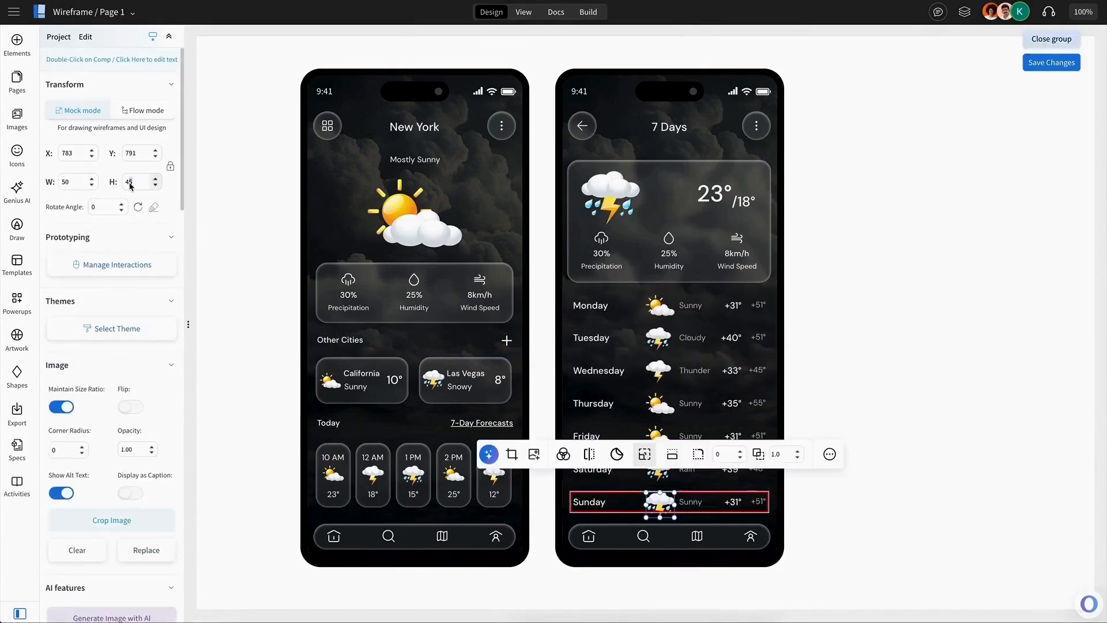
# Edit the Sunday row's condition to Rain and its temperatures to +44° and +58°.
pyautogui.doubleClick(690, 502)
pyautogui.write('Rain')
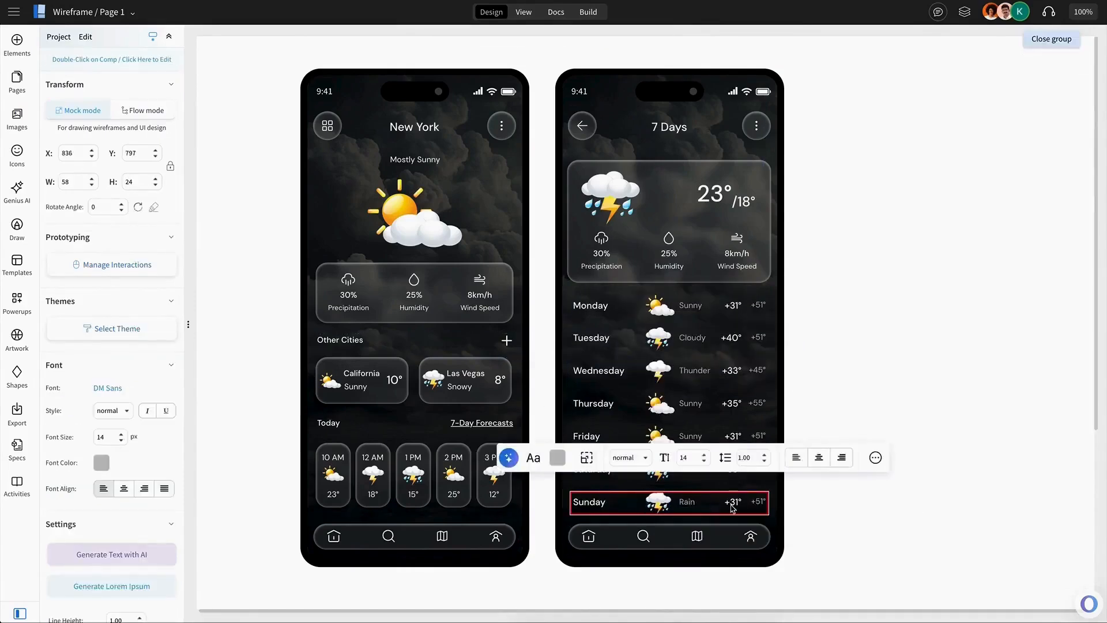
pyautogui.doubleClick(732, 503)
pyautogui.write('44')
pyautogui.doubleClick(759, 502)
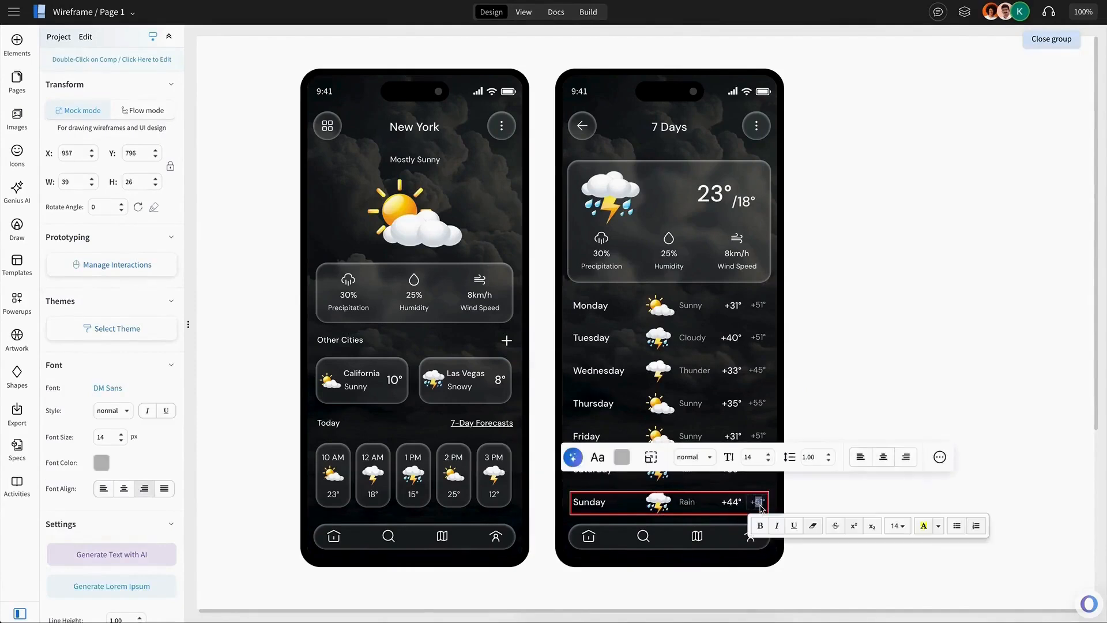
pyautogui.write('50')
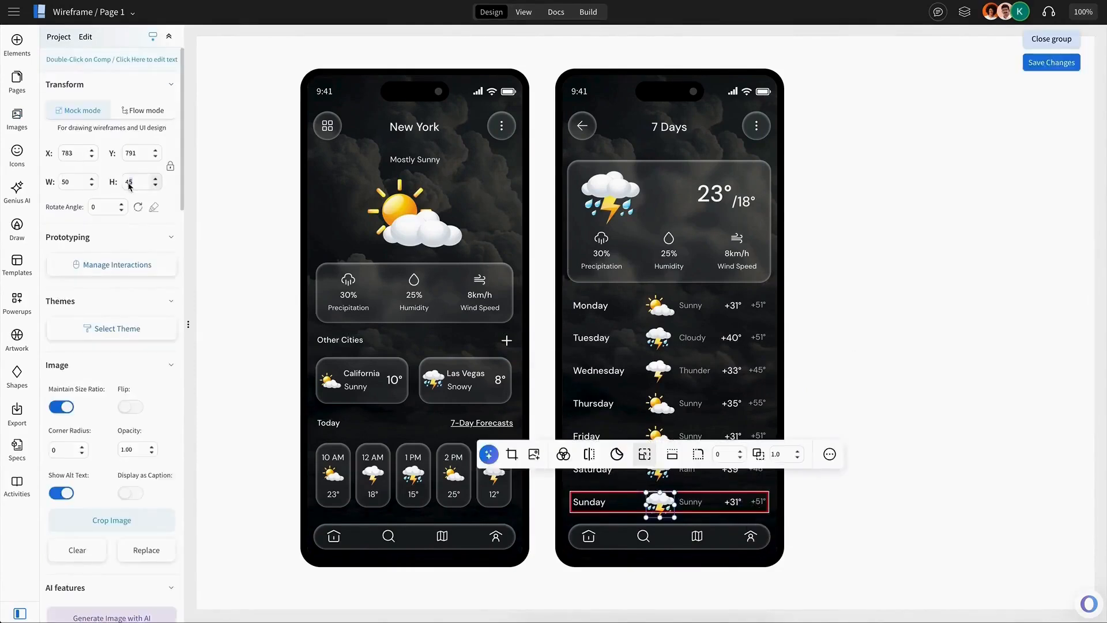
# Change the last forecast row to Rain with +44° and +58° temperatures.
pyautogui.doubleClick(691, 502)
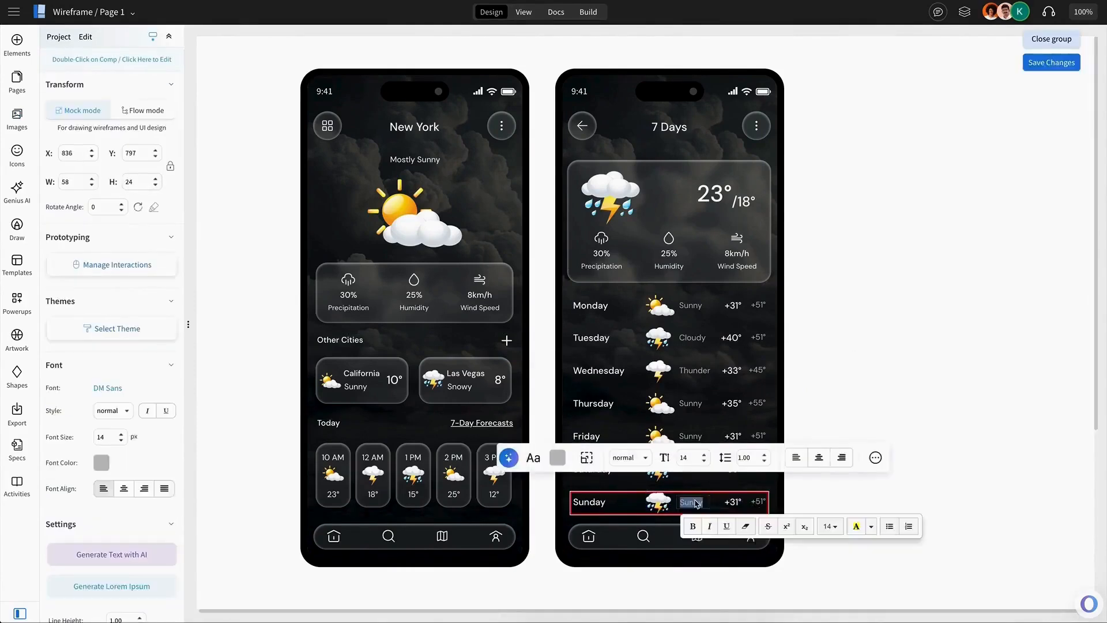
pyautogui.write('Rain')
pyautogui.click(736, 502)
pyautogui.doubleClick(734, 502)
pyautogui.write('44')
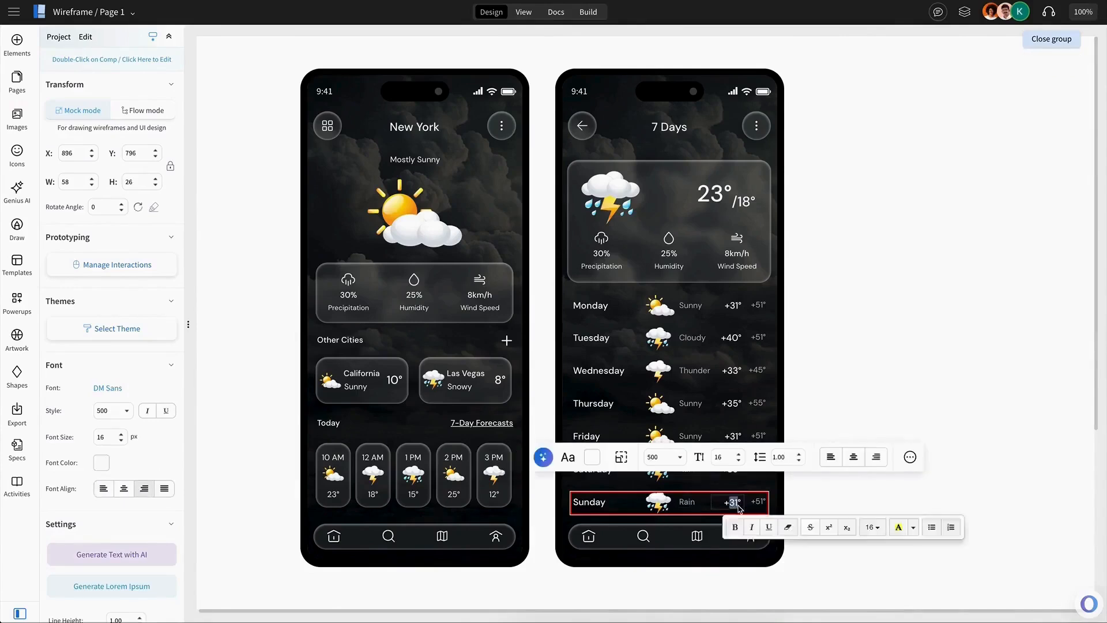
pyautogui.doubleClick(760, 502)
pyautogui.write('58')
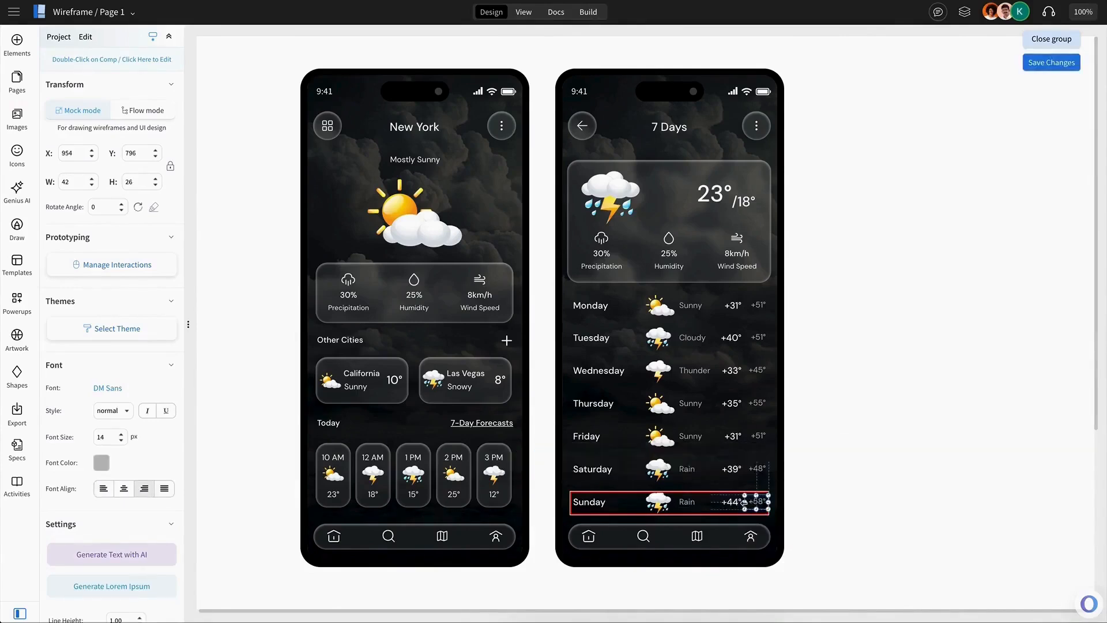
pyautogui.click(856, 491)
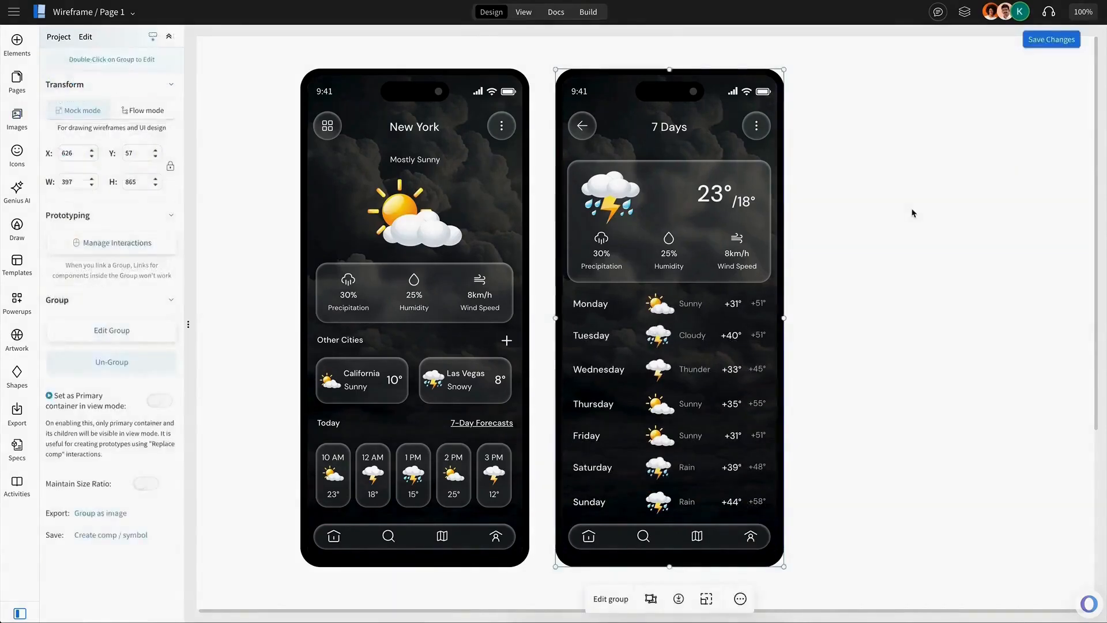
# Duplicate the 7 Days screen and retitle the copy Search.
pyautogui.click(911, 211)
pyautogui.click(773, 254)
pyautogui.hotkey('ctrl', 'd')
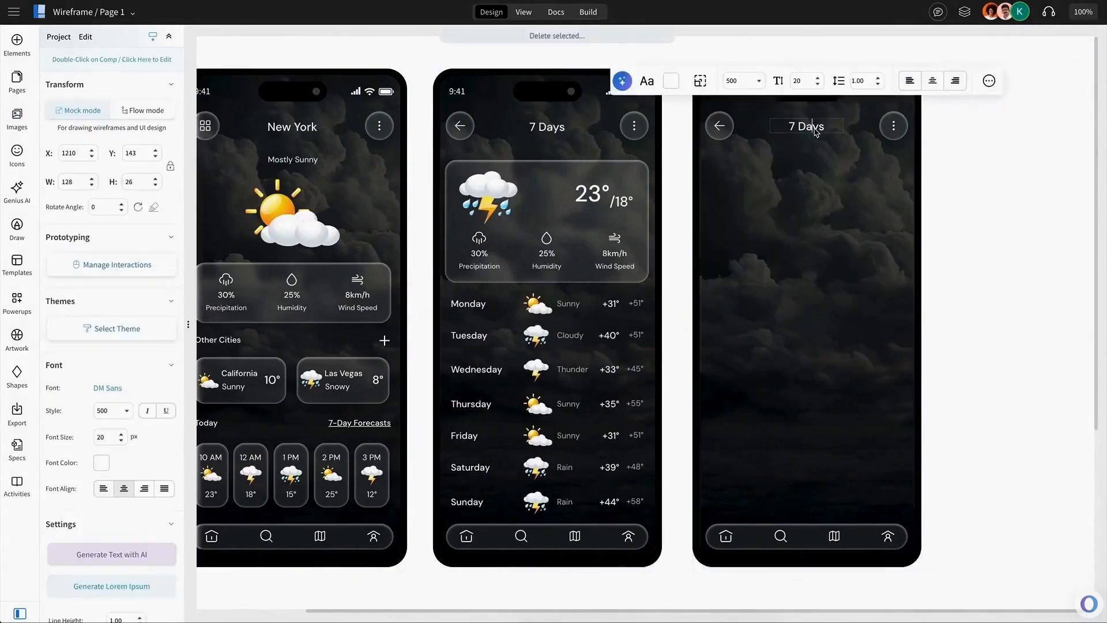
pyautogui.hotkey('ctrl', 'a')
pyautogui.write('Search')
pyautogui.press('Escape')
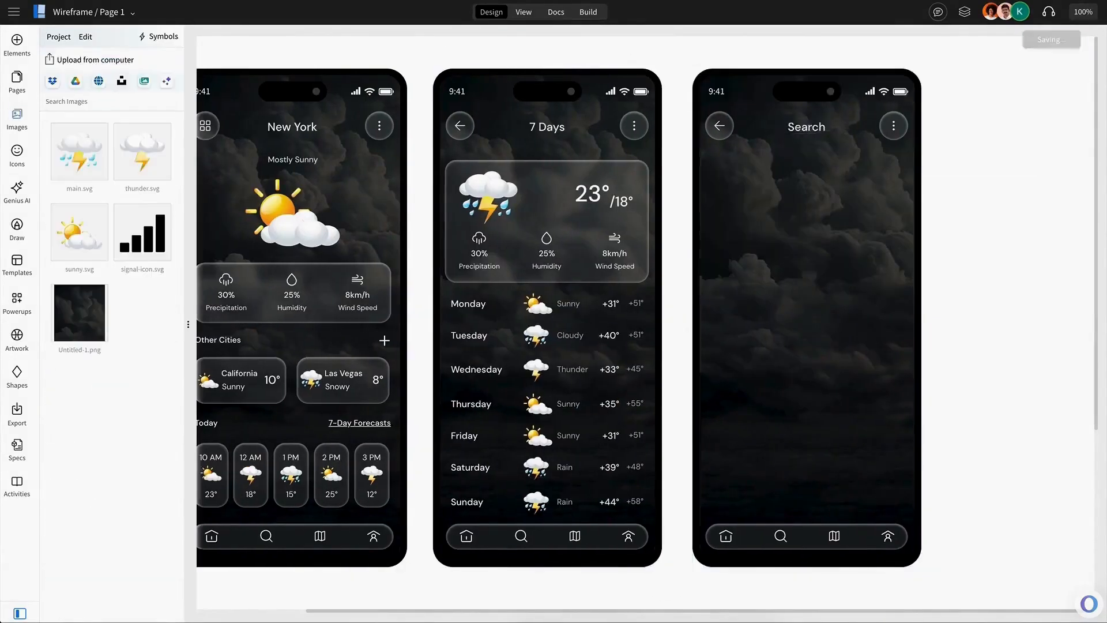
# Search the elements library for sea and place a Search places bar at the top of the Search screen.
pyautogui.click(17, 44)
pyautogui.click(94, 79)
pyautogui.write('sea')
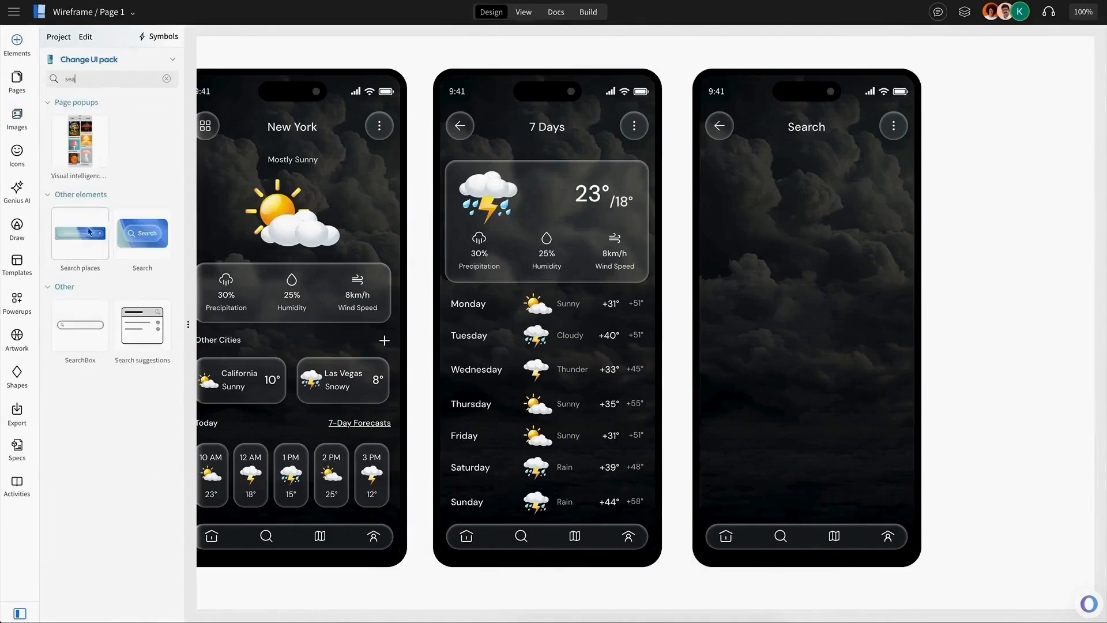
pyautogui.moveTo(89, 232); pyautogui.dragTo(781, 176)
pyautogui.doubleClick(783, 181)
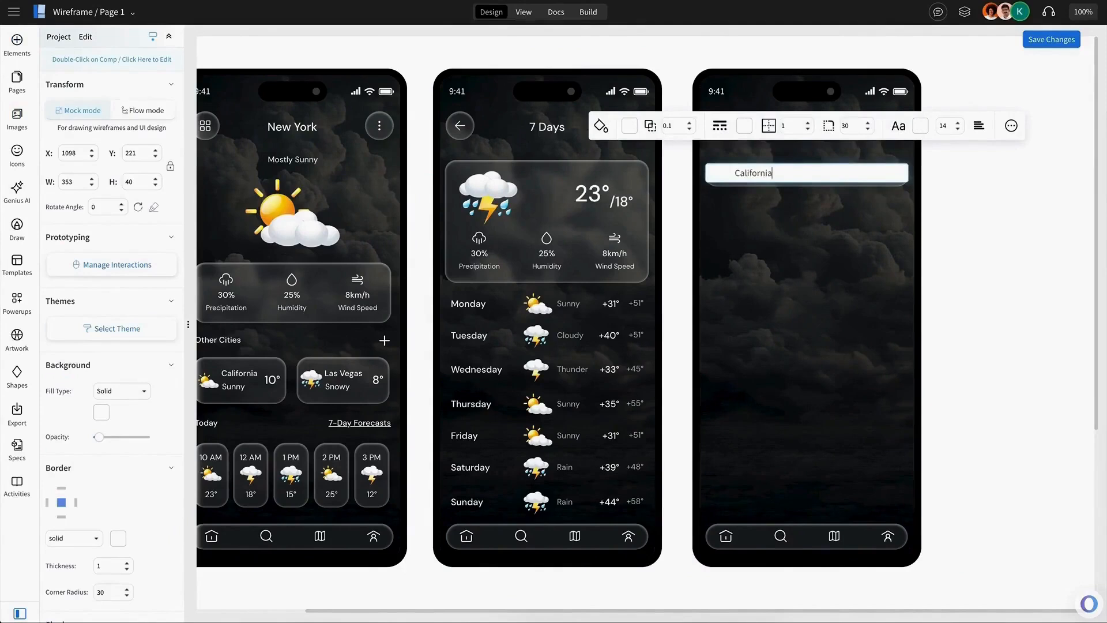
pyautogui.press('Escape')
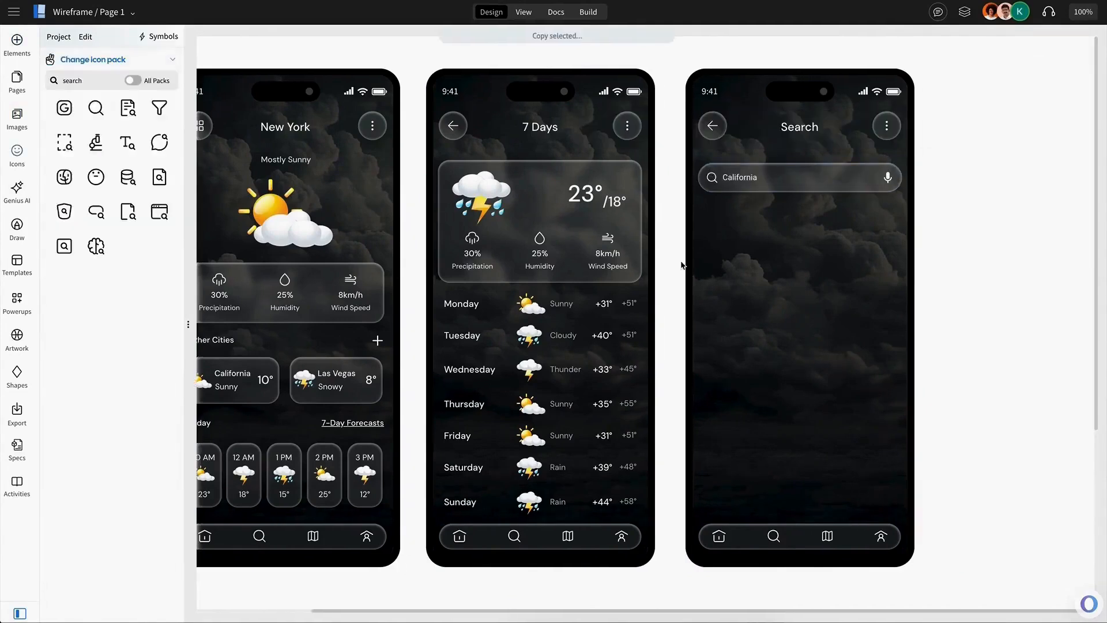
# Add a wide glass card below the search bar on the Search screen.
pyautogui.moveTo(57, 145); pyautogui.dragTo(822, 240)
pyautogui.moveTo(897, 243); pyautogui.dragTo(993, 269)
pyautogui.hscroll(5, 981, 265)
pyautogui.hotkey('ctrl', 'z')
pyautogui.click(17, 43)
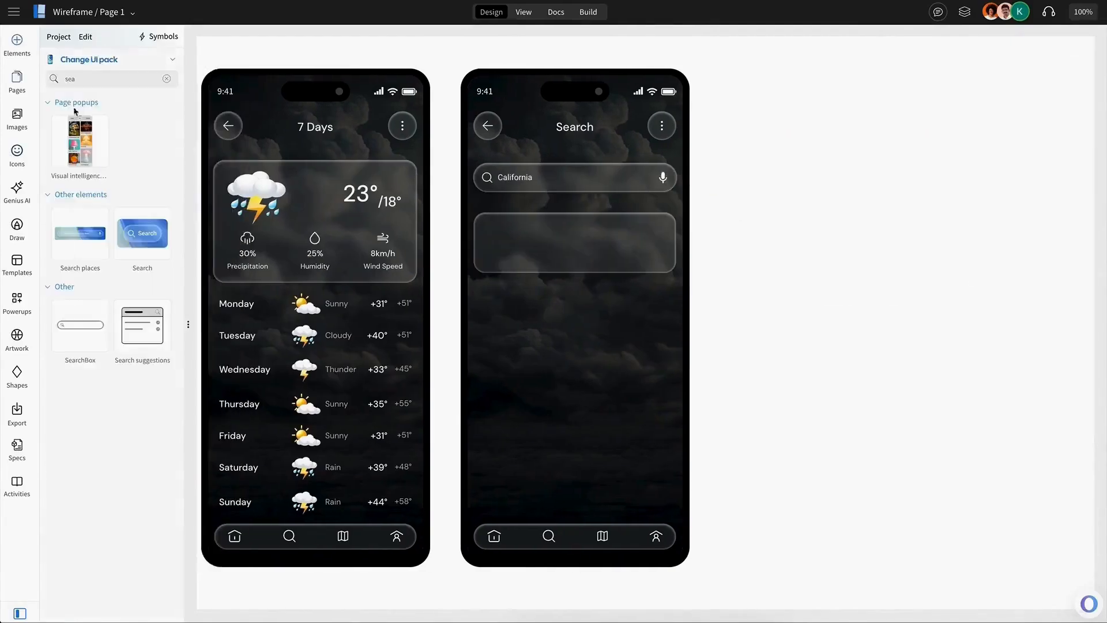
pyautogui.click(166, 79)
# Copy the large temperature from the 7 Days card into the Search card and set it to 31°.
pyautogui.click(365, 195)
pyautogui.hotkey('ctrl', 'c')
pyautogui.hotkey('ctrl', 'v')
pyautogui.moveTo(365, 195); pyautogui.dragTo(511, 247)
pyautogui.click(613, 195)
pyautogui.doubleClick(514, 243)
pyautogui.write('3')
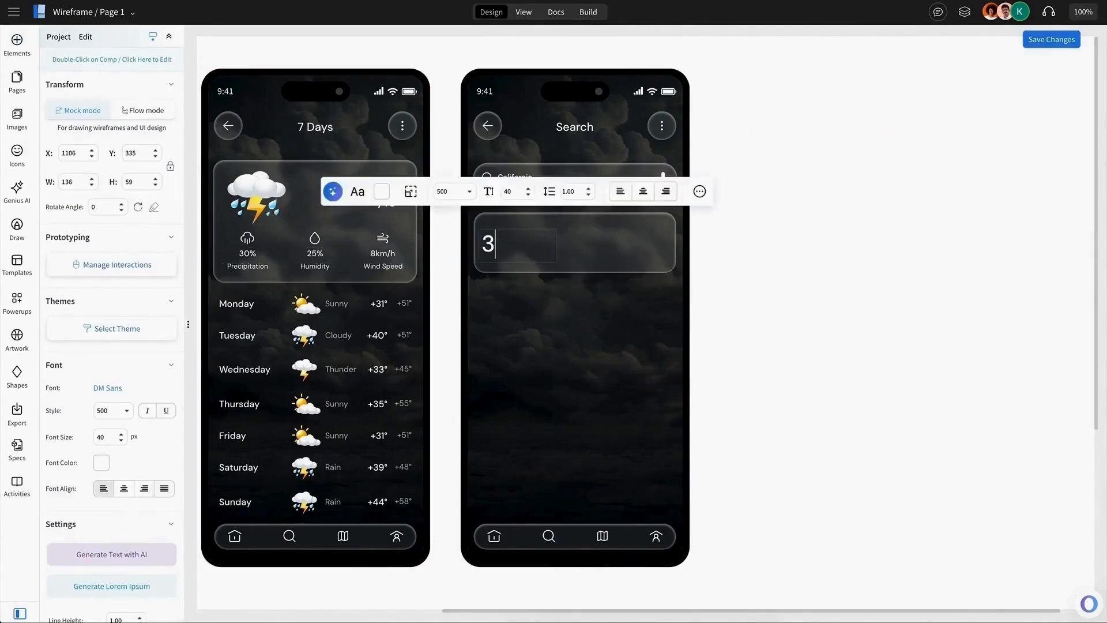
pyautogui.moveTo(499, 250)
pyautogui.mouseDown()
pyautogui.moveTo(531, 246)
pyautogui.moveTo(507, 257)
pyautogui.mouseUp()
pyautogui.moveTo(500, 252); pyautogui.dragTo(499, 252)
# Rename the card's label to Cloudy and group it with the subtitle beneath it.
pyautogui.doubleClick(544, 233)
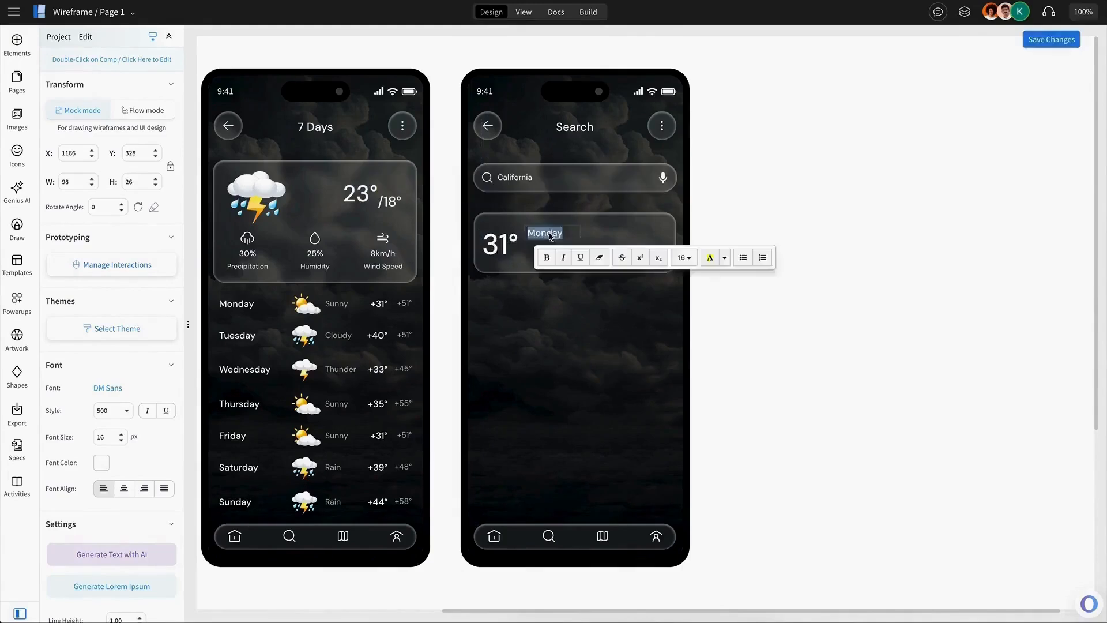
pyautogui.write('Cloudy')
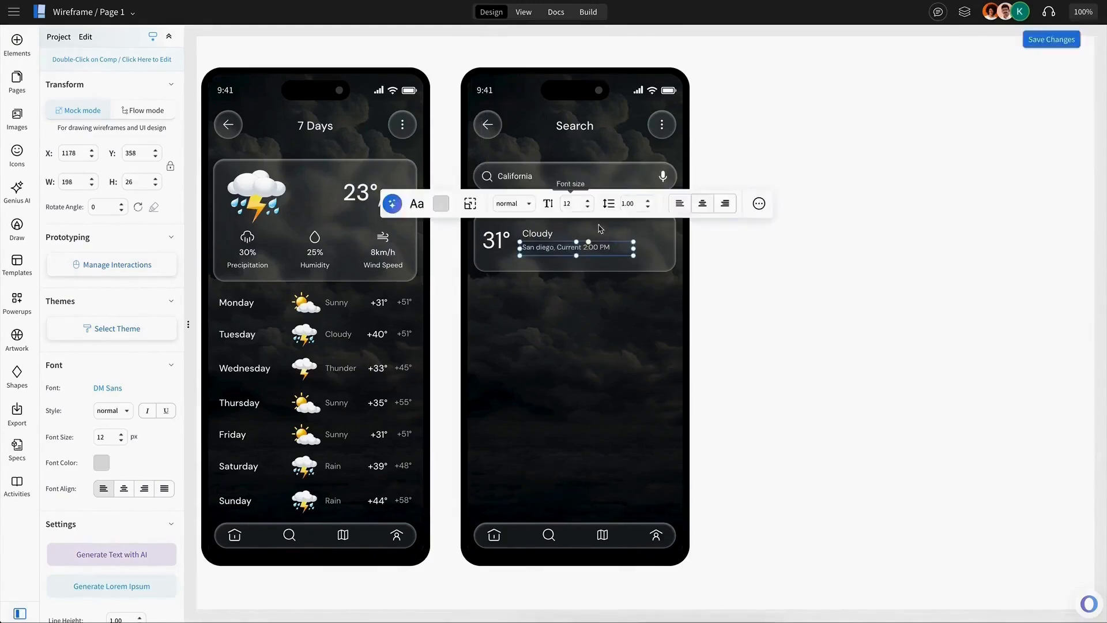
pyautogui.moveTo(634, 249); pyautogui.dragTo(623, 248)
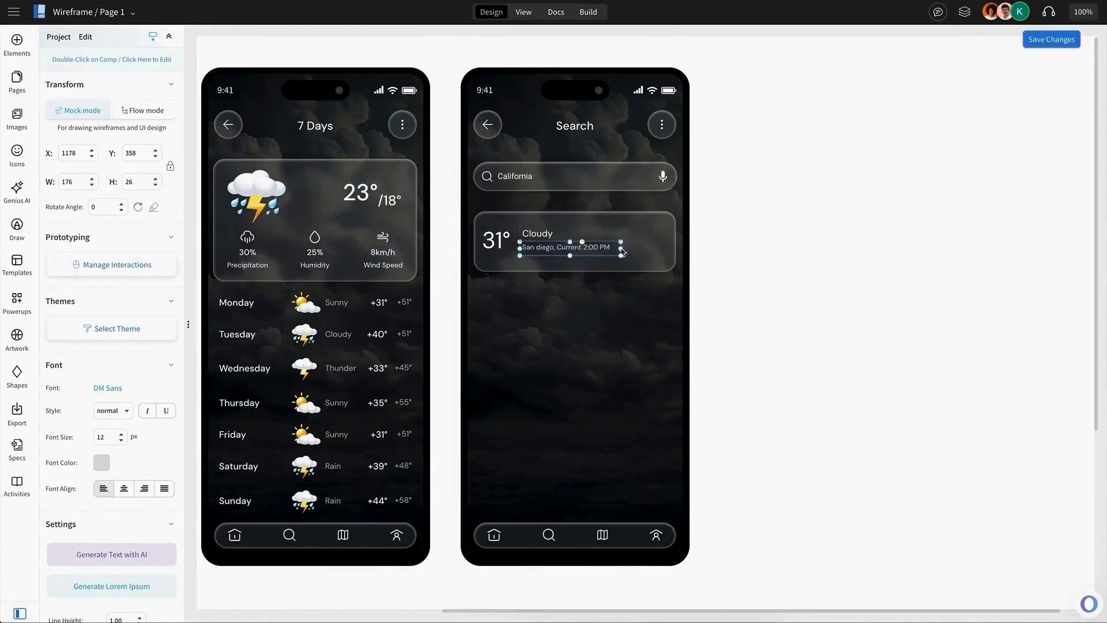
pyautogui.keyDown('shift'); pyautogui.click(538, 234); pyautogui.keyUp('shift')
pyautogui.hotkey('ctrl', 'g')
pyautogui.moveTo(542, 244); pyautogui.dragTo(538, 245)
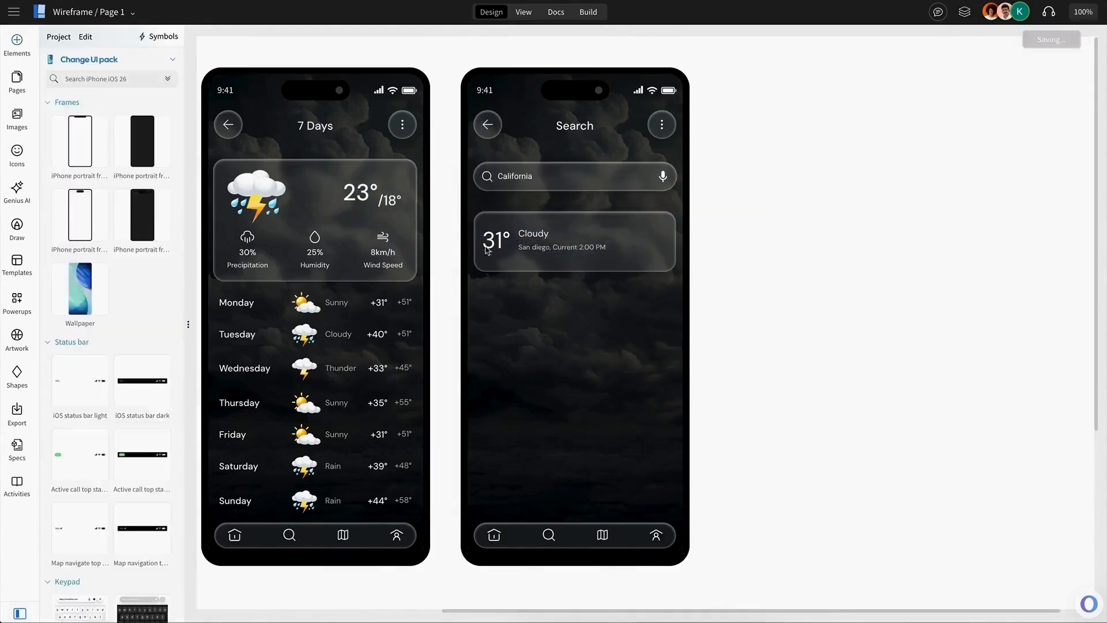
# Copy the Tuesday row's storm icon into the right end of the Search card and enlarge it.
pyautogui.click(306, 335)
pyautogui.doubleClick(306, 335)
pyautogui.hotkey('ctrl', 'c')
pyautogui.hotkey('ctrl', 'v')
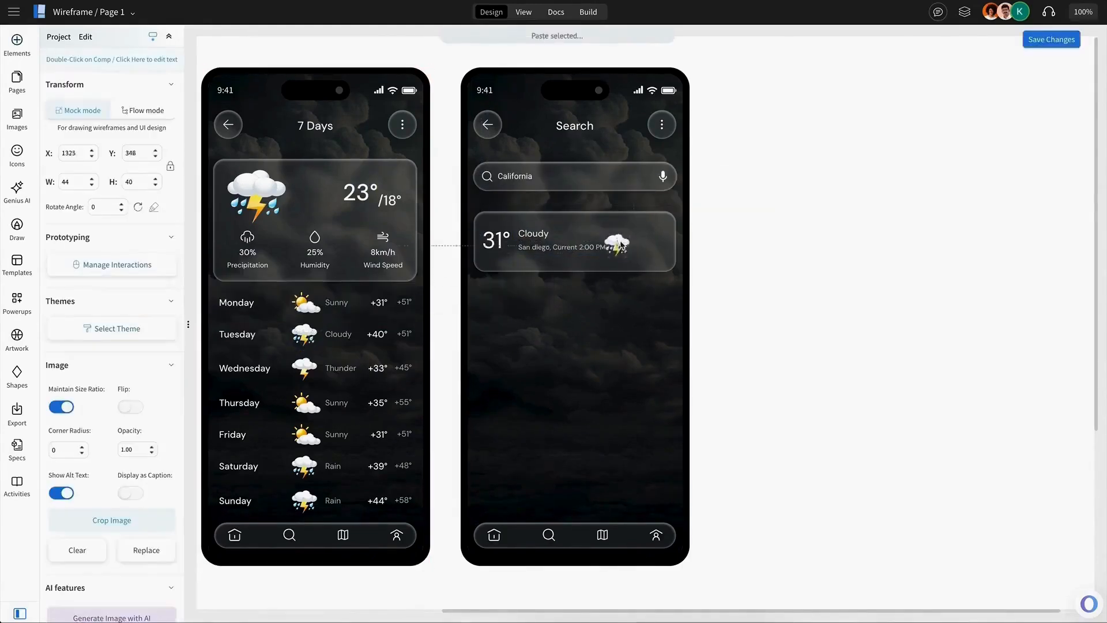
pyautogui.moveTo(615, 244); pyautogui.dragTo(629, 240)
pyautogui.moveTo(643, 255); pyautogui.dragTo(665, 263)
# Align the card's temperature, text and icon to their vertical middles.
pyautogui.keyDown('shift'); pyautogui.click(539, 244); pyautogui.keyUp('shift')
pyautogui.keyDown('shift'); pyautogui.click(501, 243); pyautogui.keyUp('shift')
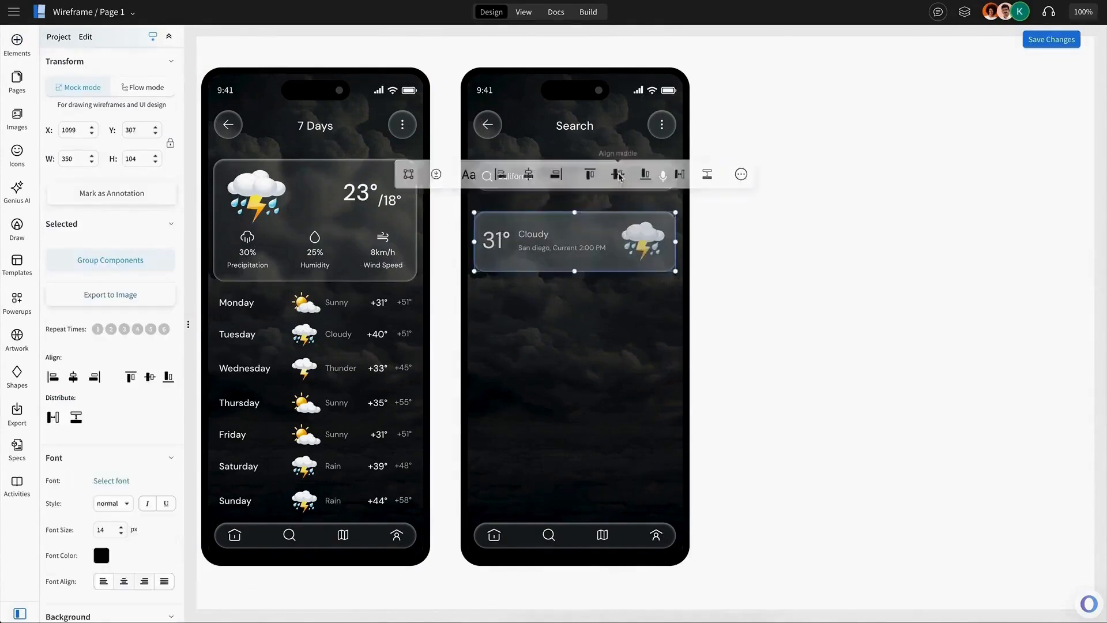
pyautogui.click(413, 175)
# Duplicate the city card to build a stack of four cards on the Search screen.
pyautogui.doubleClick(590, 229)
pyautogui.click(591, 229)
pyautogui.hotkey('ctrl', 'd')
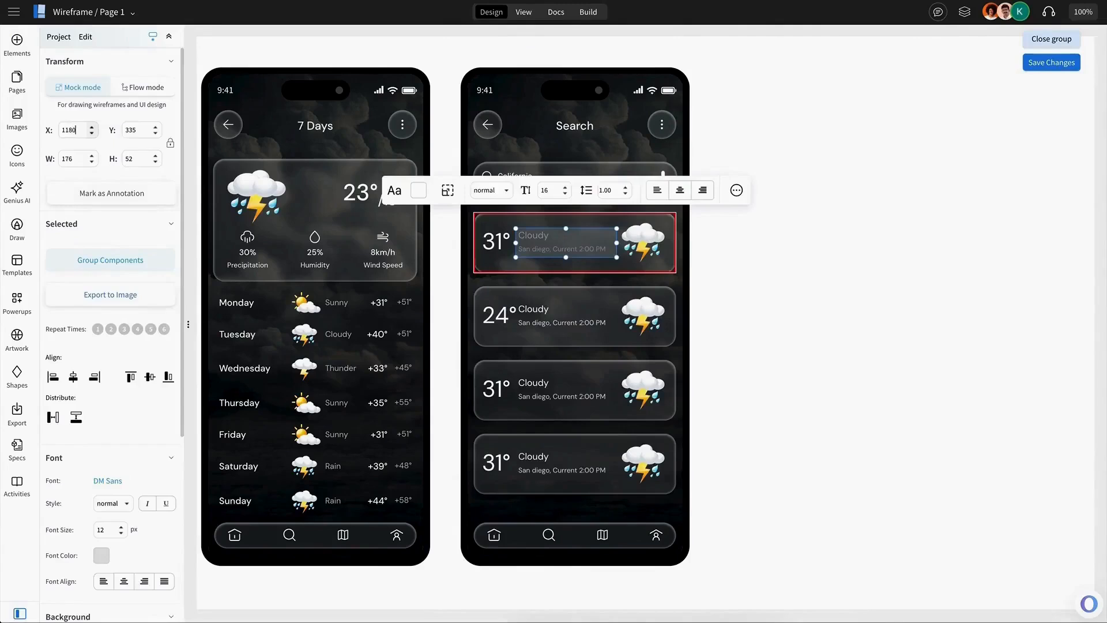
# Set the last city card's temperature to 13° and its location to San Jose.
pyautogui.click(574, 314)
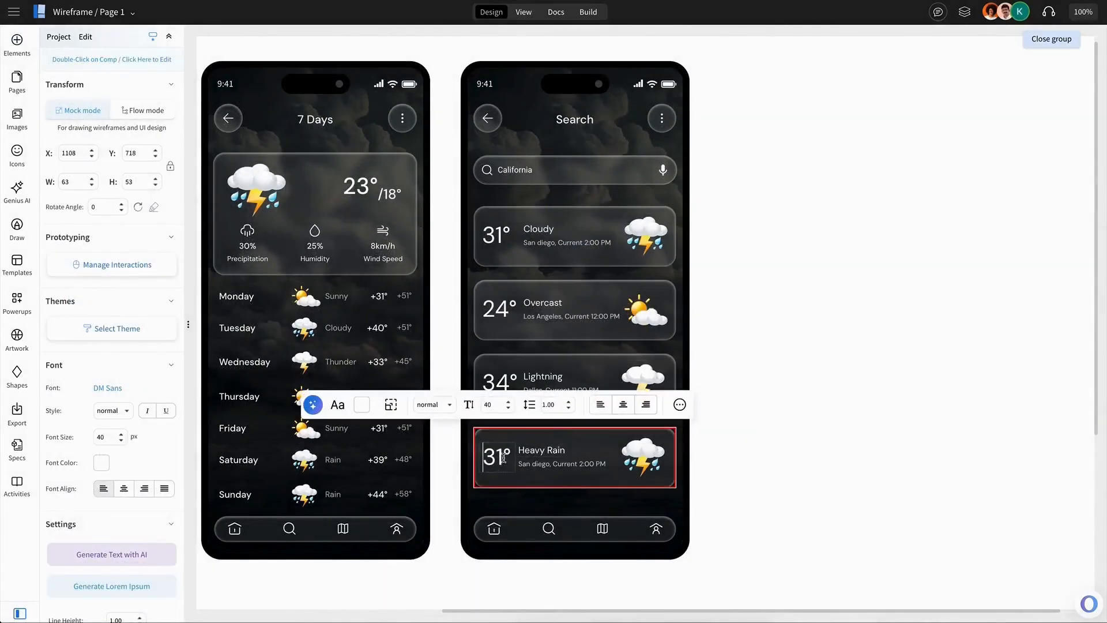
pyautogui.write('13')
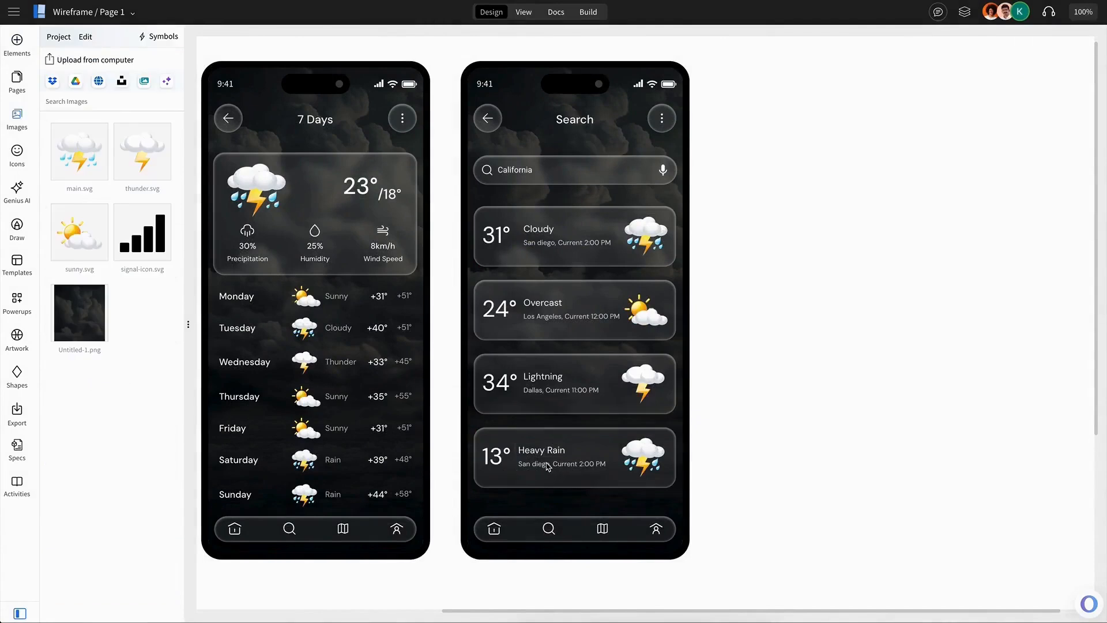
pyautogui.doubleClick(546, 465)
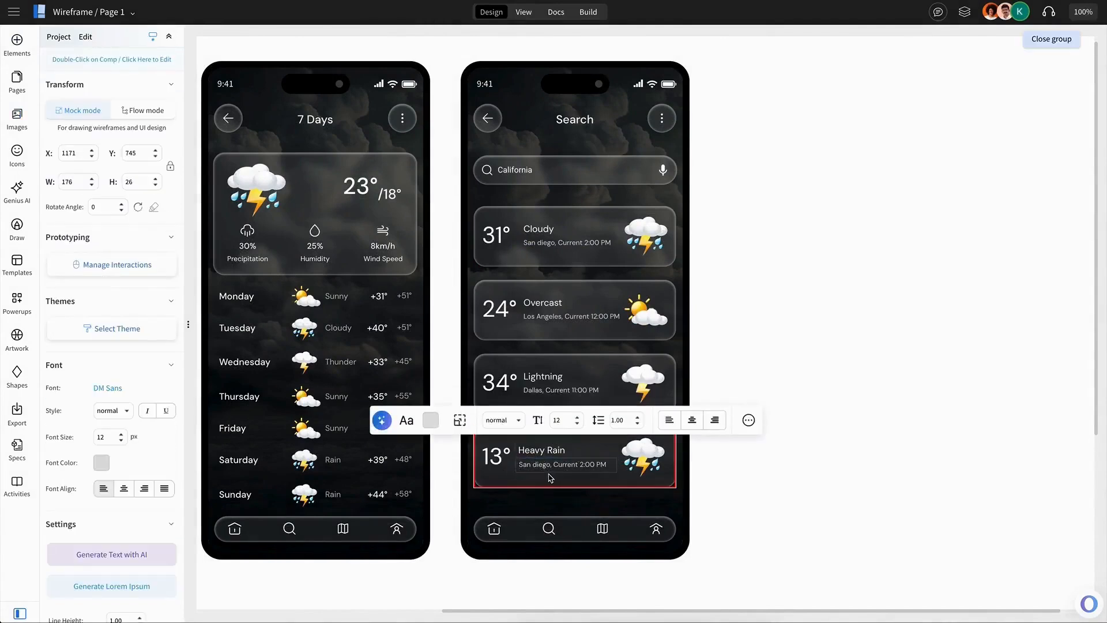
pyautogui.doubleClick(537, 465)
pyautogui.write('Jose')
pyautogui.click(637, 470)
pyautogui.click(636, 457)
pyautogui.keyDown('shift'); pyautogui.click(577, 366); pyautogui.keyUp('shift')
pyautogui.click(786, 333)
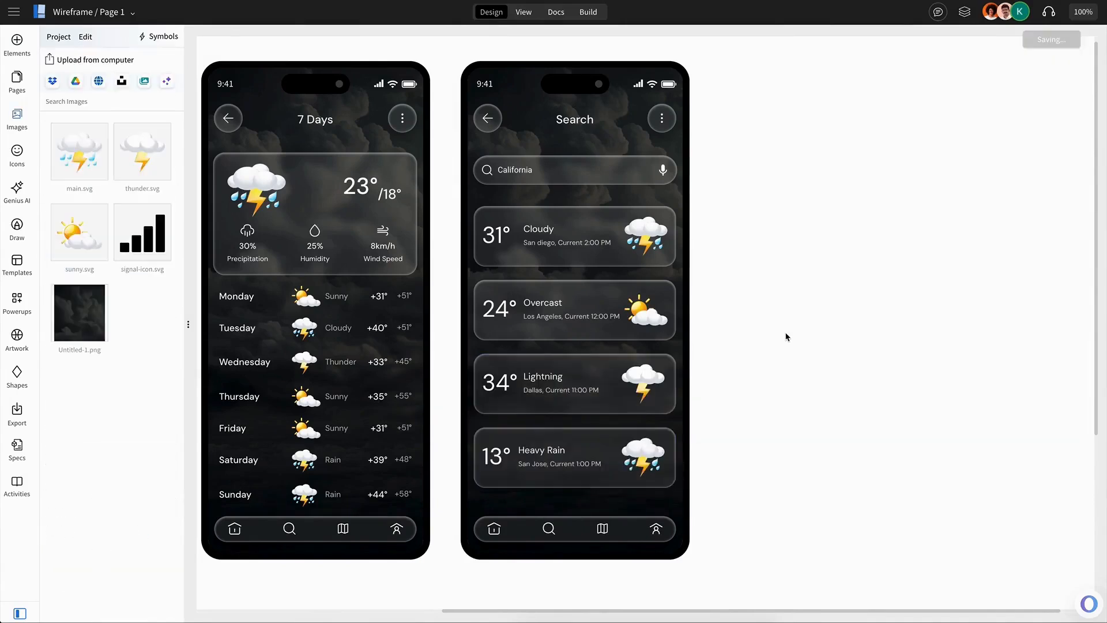
pyautogui.hscroll(-3, 786, 333)
pyautogui.hscroll(-3, 786, 333)
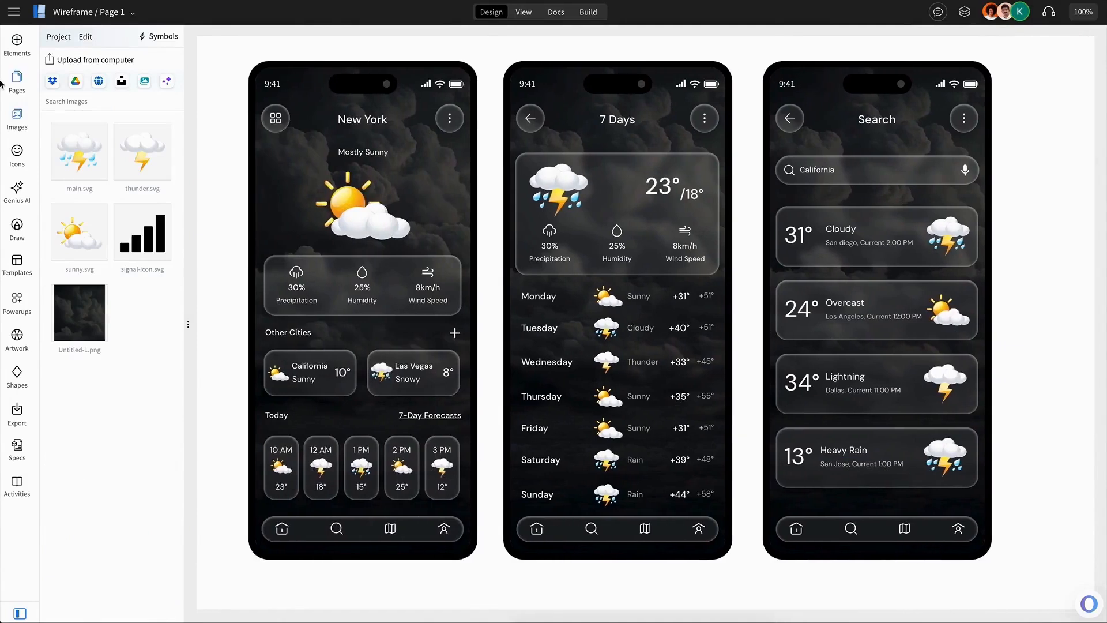
pyautogui.click(16, 49)
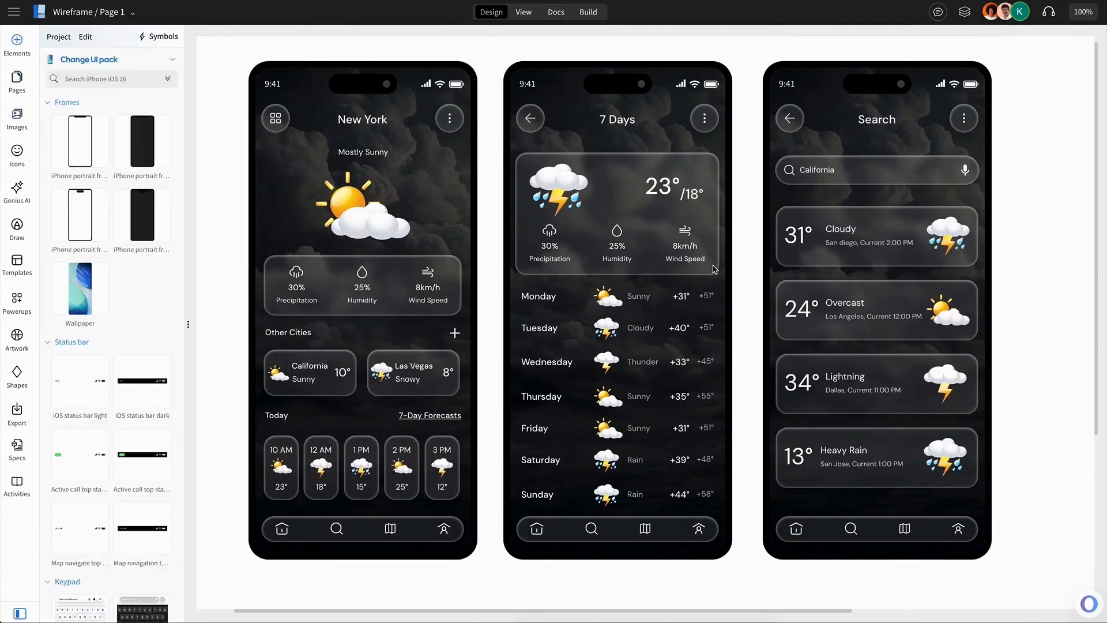
pyautogui.scroll(1, 714, 270)
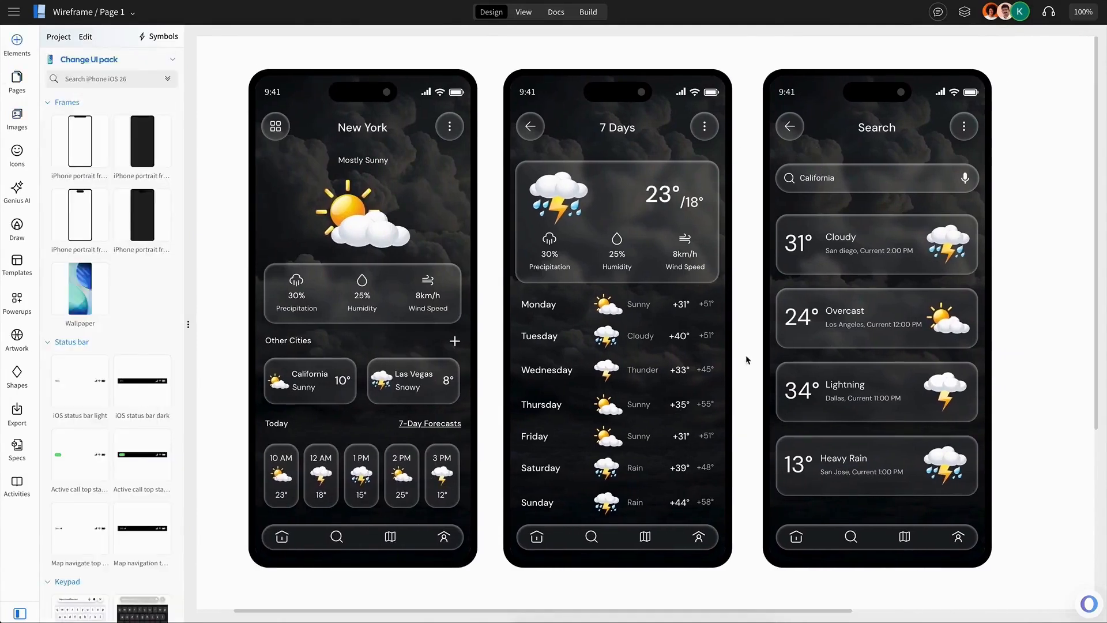
pyautogui.scroll(-3, 707, 367)
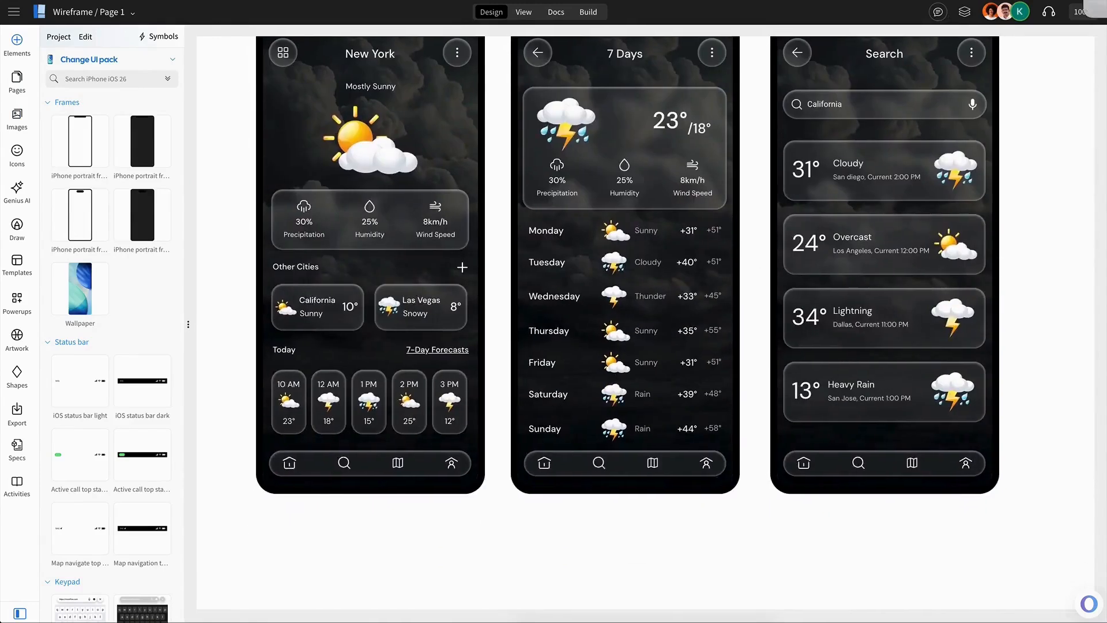
pyautogui.click(919, 241)
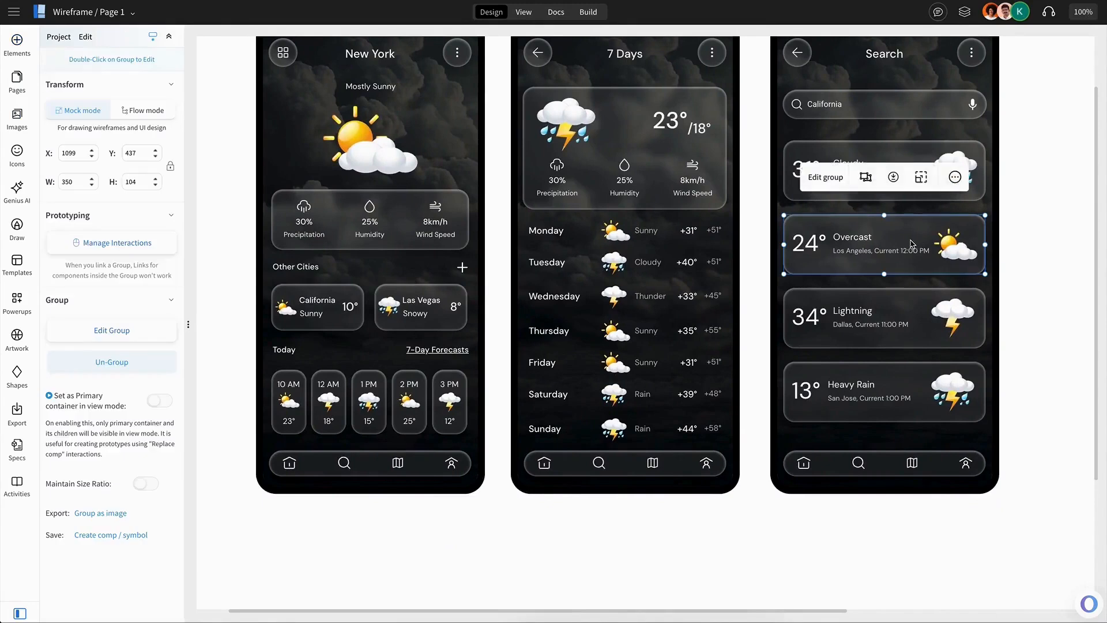
pyautogui.scroll(3, 1015, 245)
pyautogui.click(1006, 245)
pyautogui.moveTo(757, 61); pyautogui.dragTo(1021, 444)
pyautogui.scroll(8, 1006, 410)
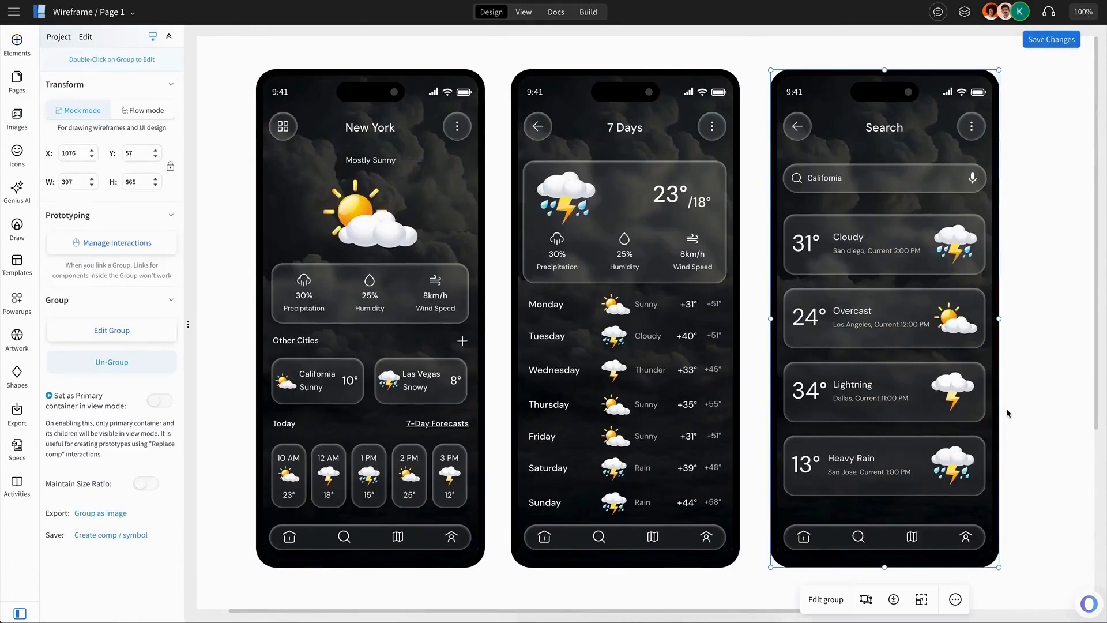
pyautogui.click(1006, 408)
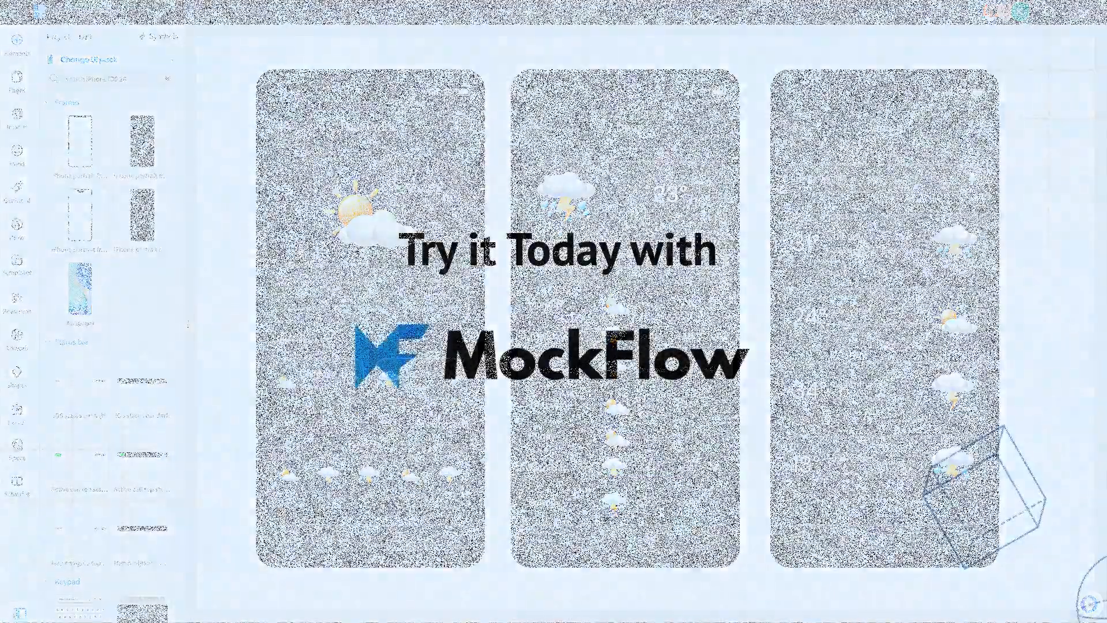